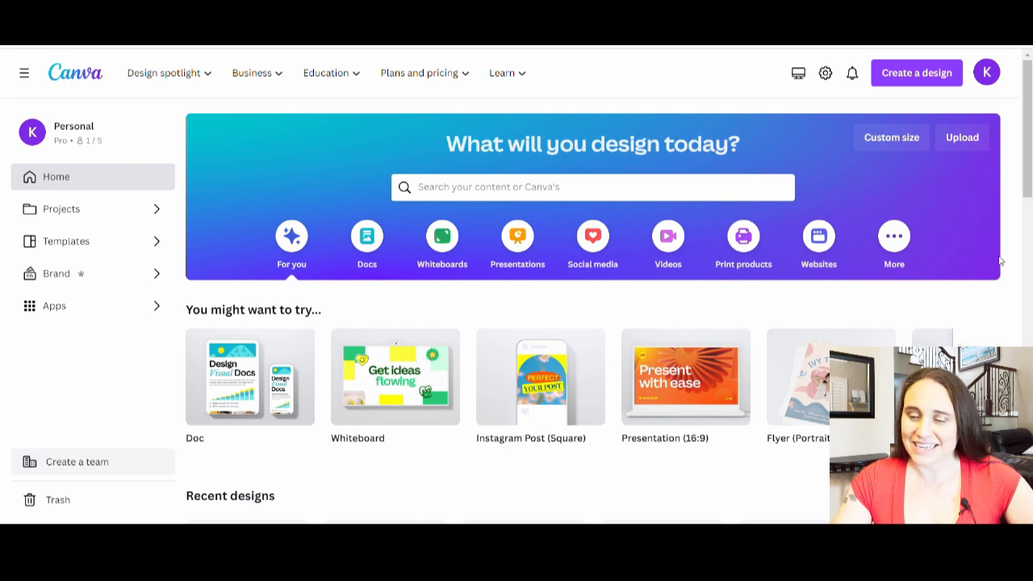
Step: Create a custom-size 4500 × 5400 px design and give the page a solid black background
{"action": "left_click", "coordinate": [899, 140]}
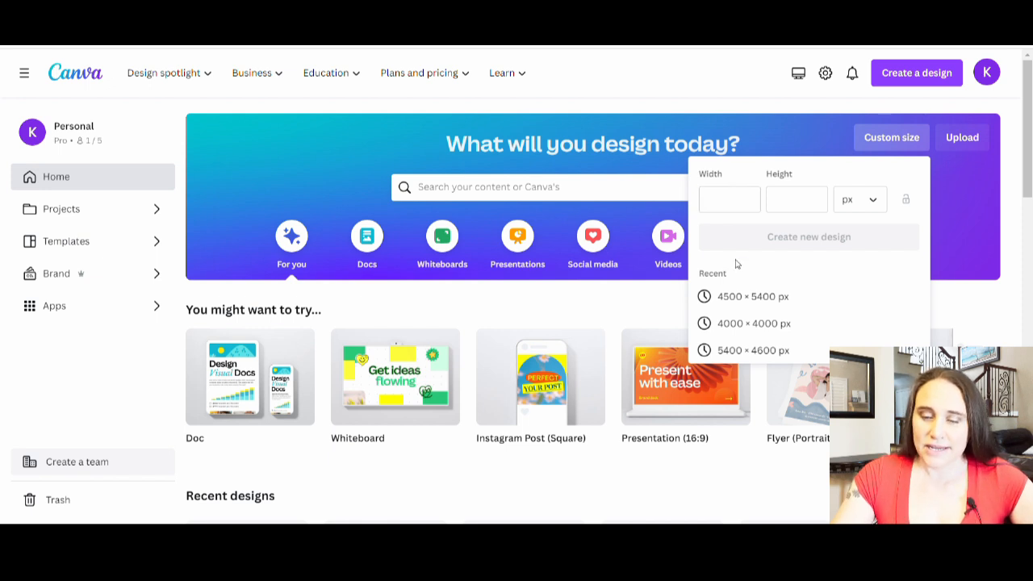
{"action": "left_click", "coordinate": [738, 299]}
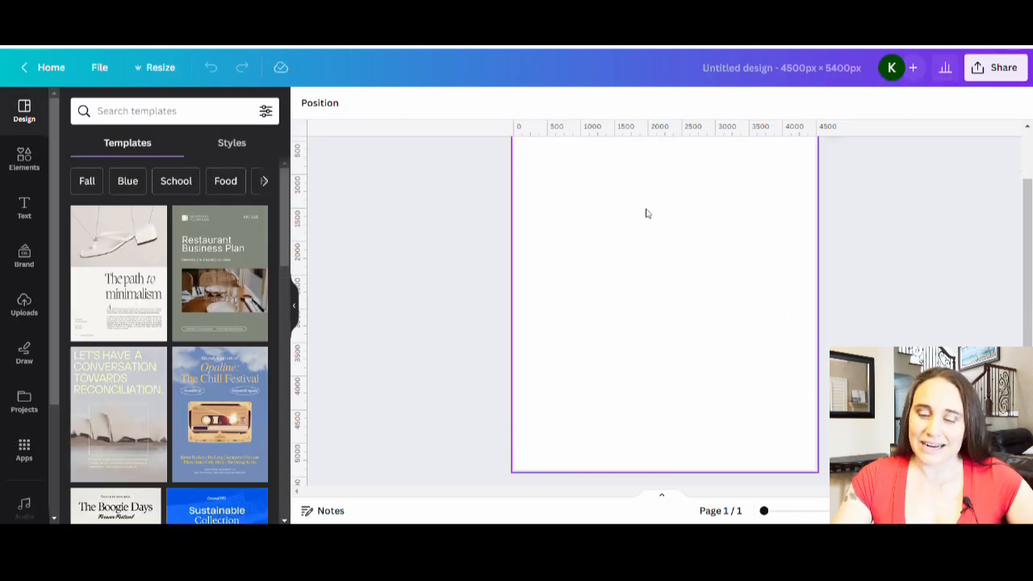
{"action": "left_click", "coordinate": [602, 232]}
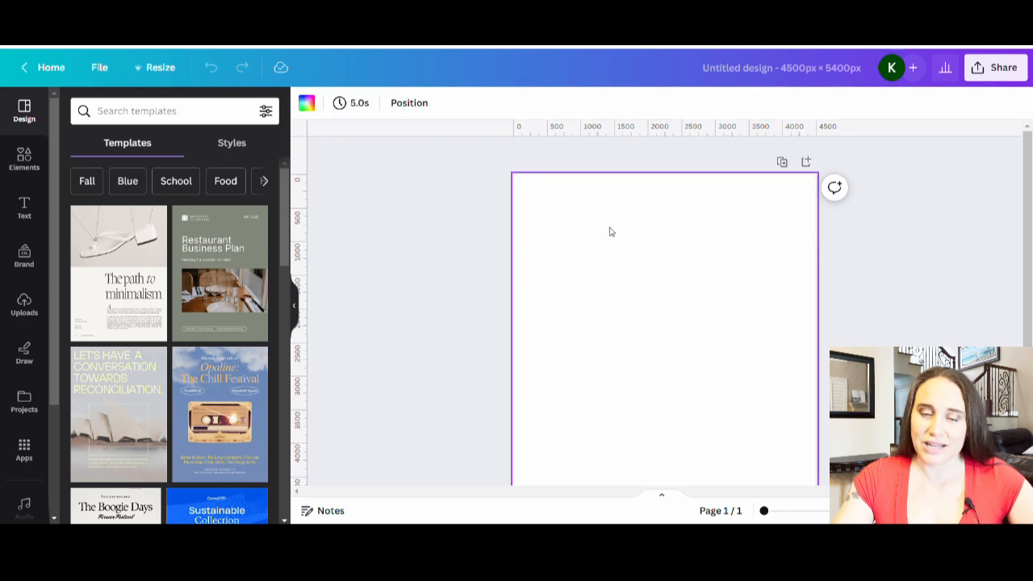
{"action": "left_click", "coordinate": [306, 104]}
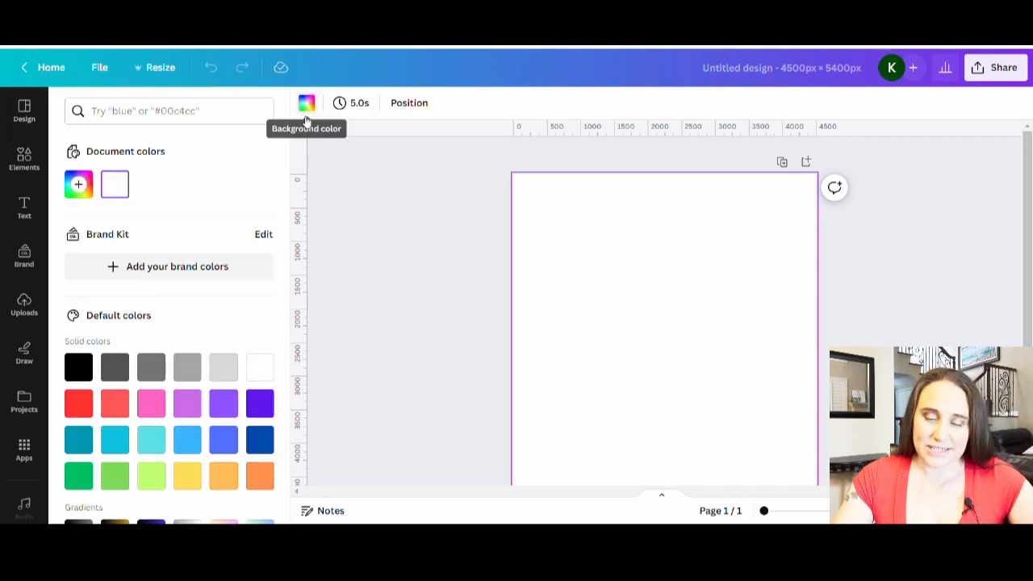
{"action": "left_click", "coordinate": [89, 368]}
{"action": "left_click", "coordinate": [374, 273]}
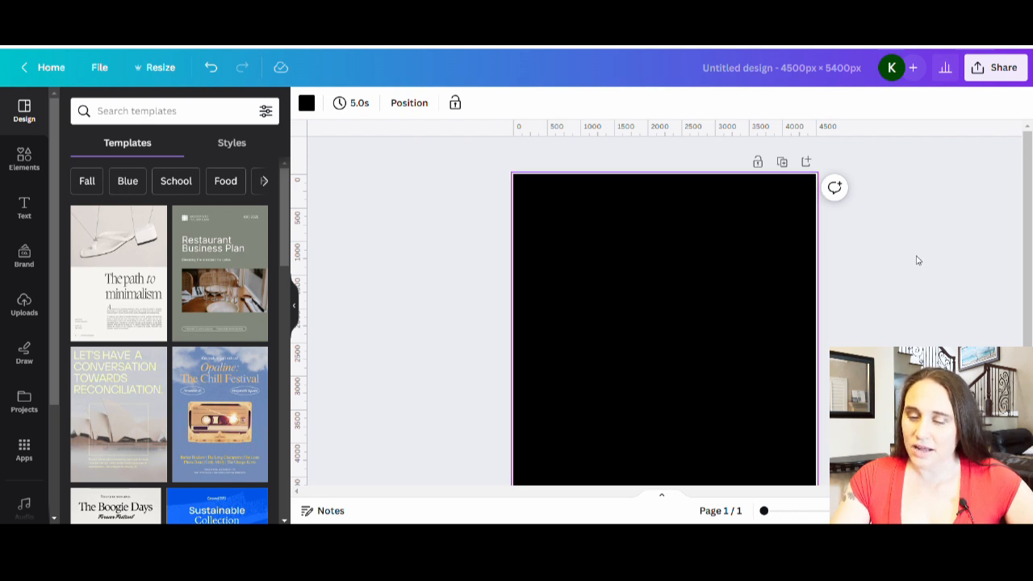
{"action": "scroll", "coordinate": [918, 257], "scroll_direction": "down", "scroll_amount": 2}
{"action": "scroll", "coordinate": [918, 257], "scroll_direction": "up", "scroll_amount": 2}
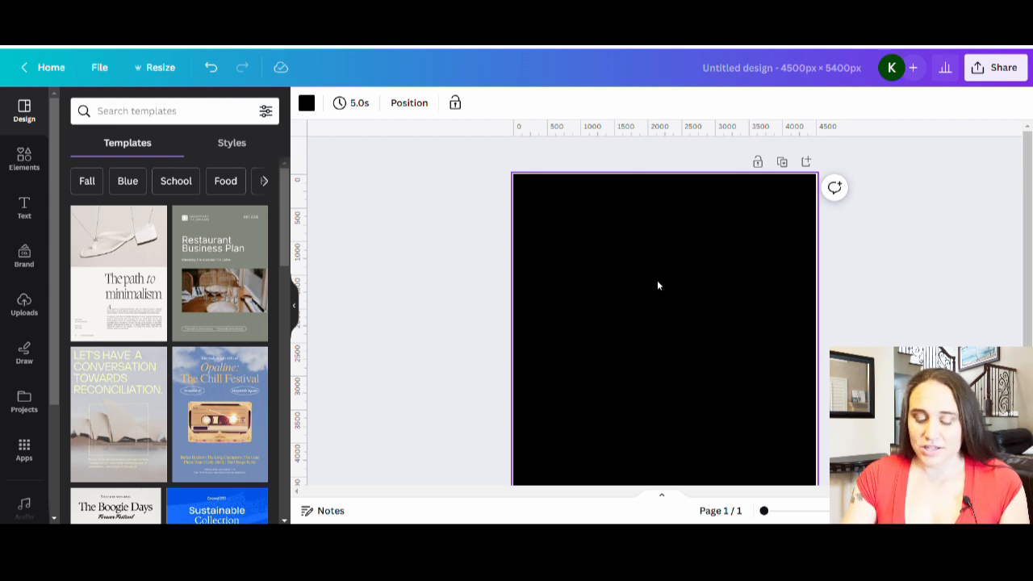
Step: Add a text line reading "I Run On", enlarge it to about size 369 and place it centred near the page's upper edge
{"action": "key", "text": "t"}
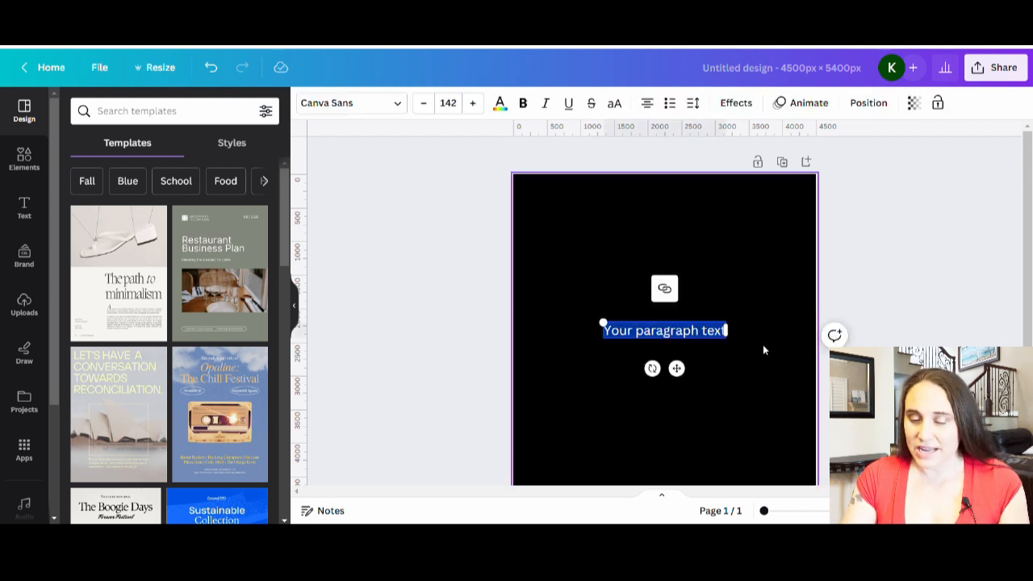
{"action": "key", "text": "BackSpace"}
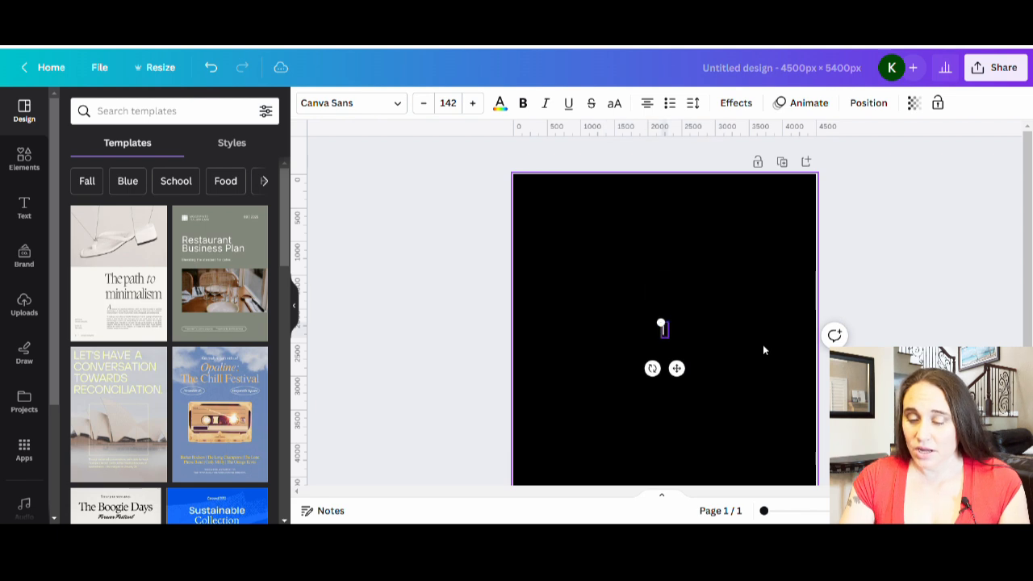
{"action": "type", "text": "I Run On"}
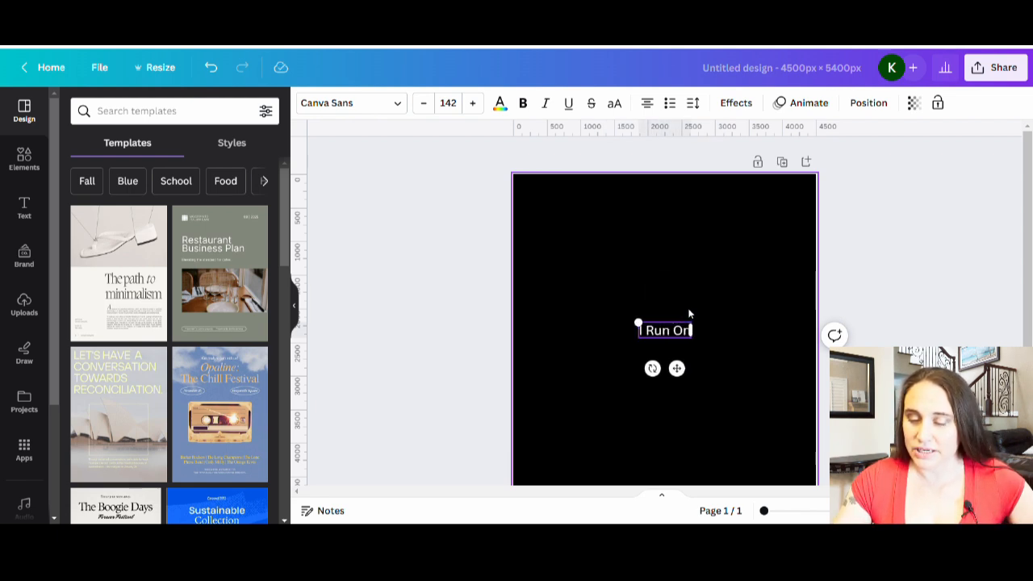
{"action": "left_click_drag", "start_coordinate": [638, 324], "coordinate": [555, 298]}
{"action": "left_click", "coordinate": [649, 383]}
{"action": "left_click_drag", "start_coordinate": [661, 308], "coordinate": [698, 215]}
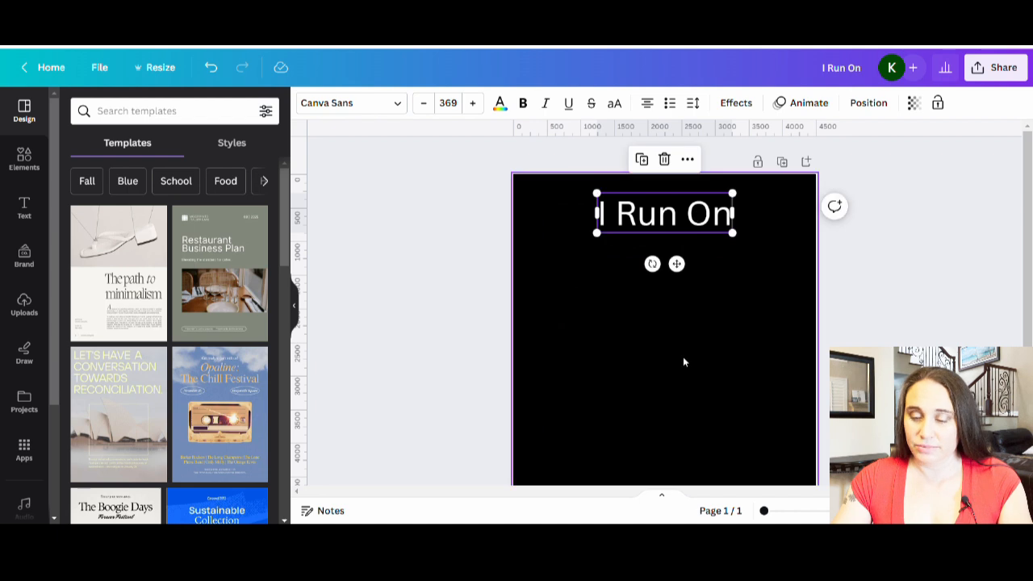
Step: Add a separate text line reading "coffee" and place it centred directly beneath "I Run On"
{"action": "left_click", "coordinate": [677, 350]}
{"action": "key", "text": "t"}
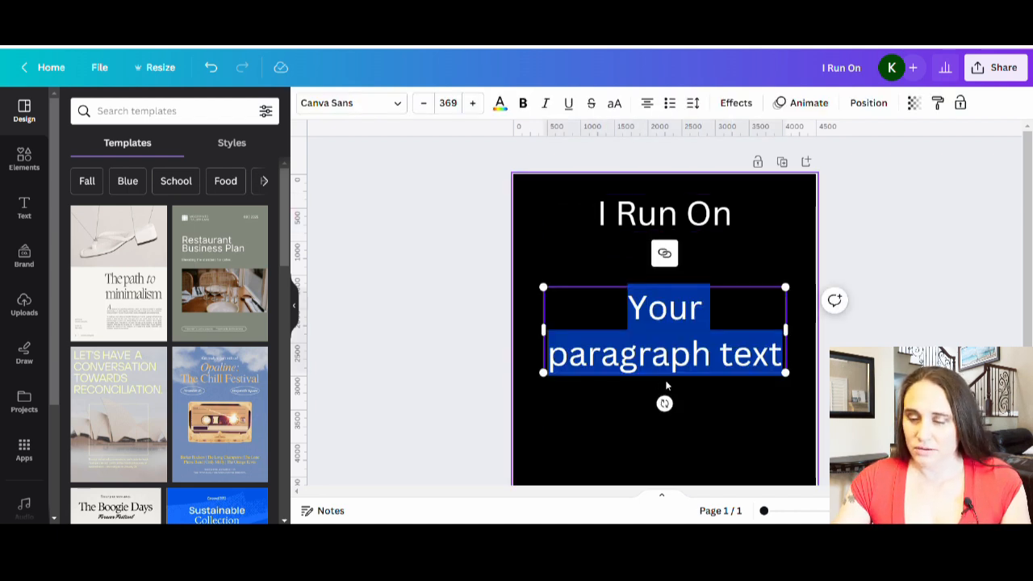
{"action": "type", "text": "coffee"}
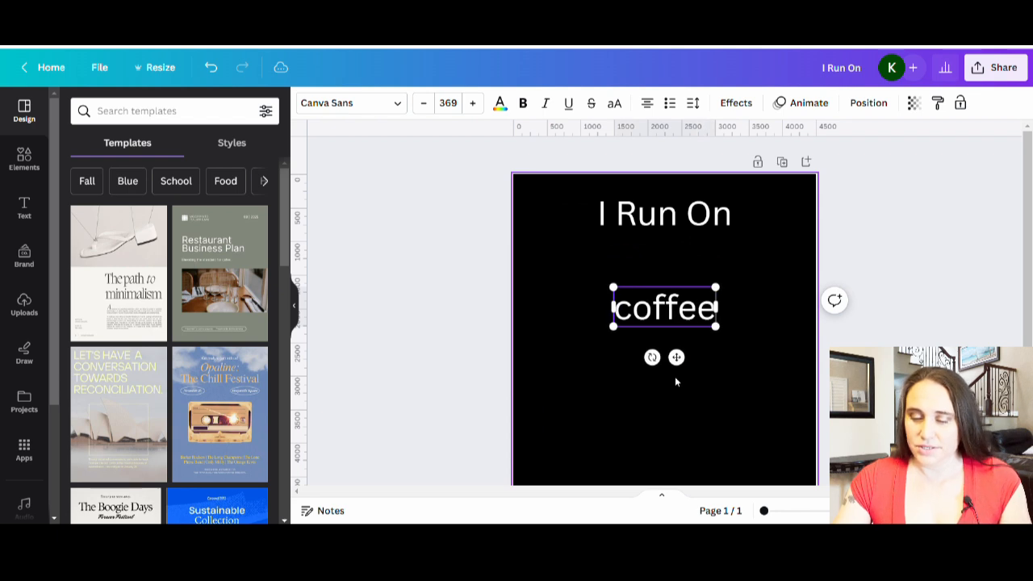
{"action": "left_click", "coordinate": [712, 360]}
{"action": "left_click_drag", "start_coordinate": [699, 299], "coordinate": [699, 250]}
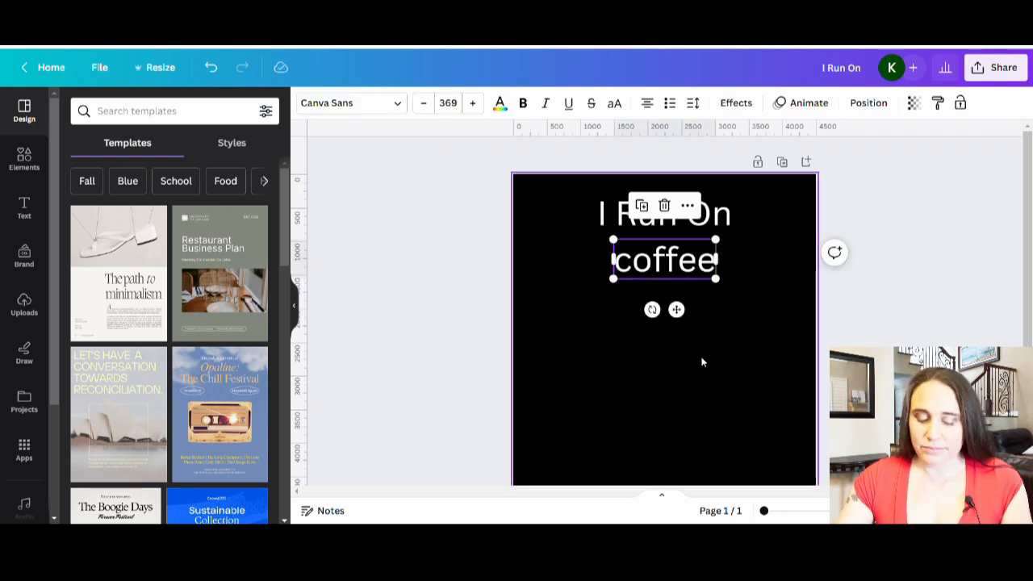
Step: Add a separate "&" text and place it below "coffee", left of the page's centre
{"action": "left_click", "coordinate": [642, 453]}
{"action": "key", "text": "t"}
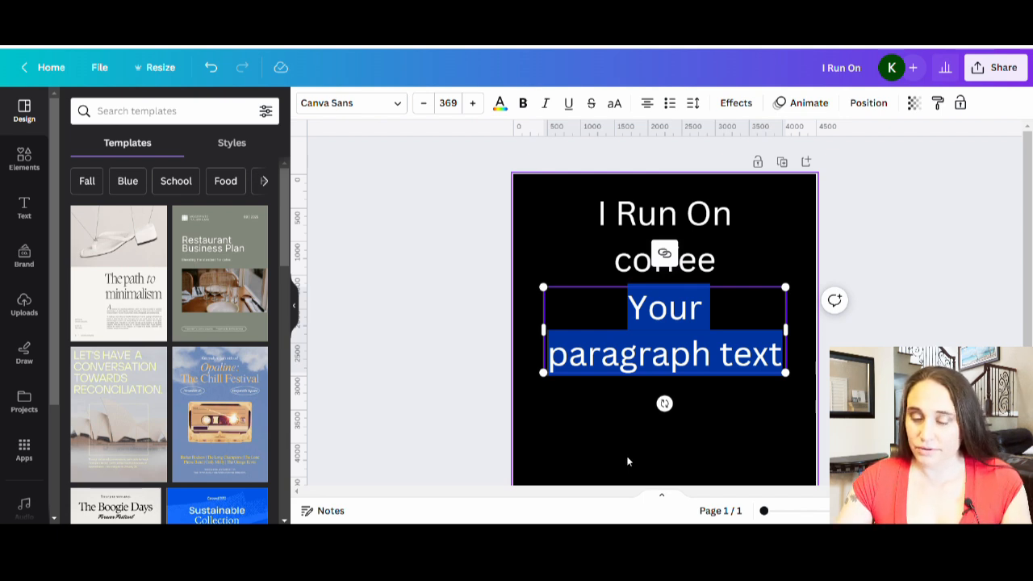
{"action": "type", "text": "&"}
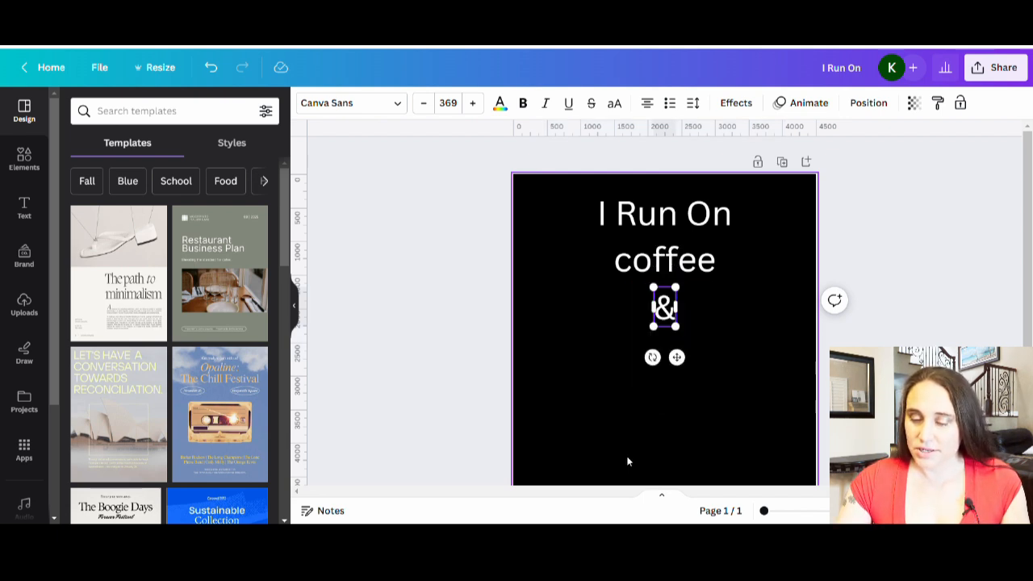
{"action": "left_click", "coordinate": [722, 339]}
{"action": "left_click_drag", "start_coordinate": [678, 321], "coordinate": [597, 313]}
{"action": "left_click", "coordinate": [667, 357]}
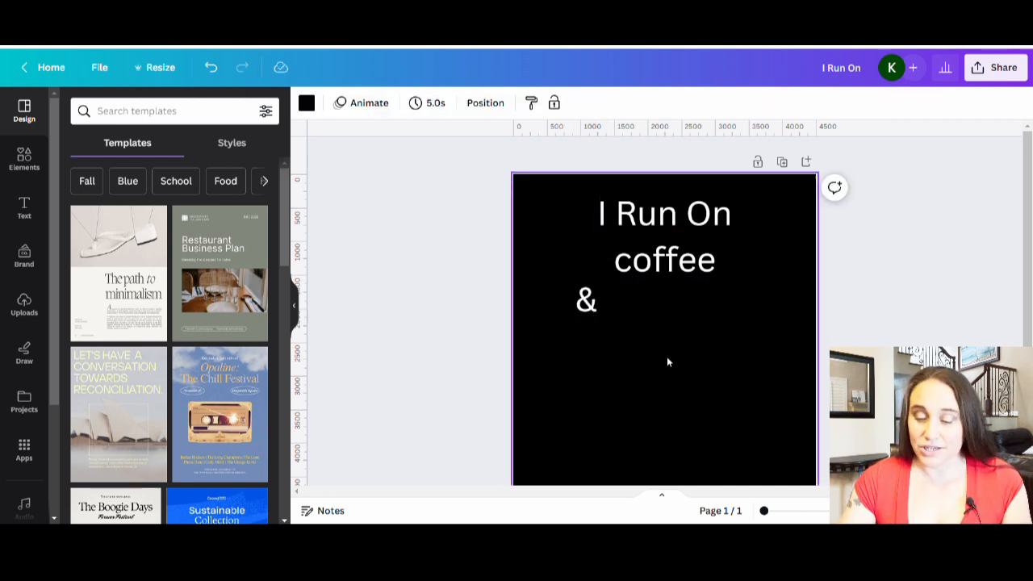
Step: Add a separate text line reading "Christmas" and place it just beneath the "&"
{"action": "type", "text": "tC"}
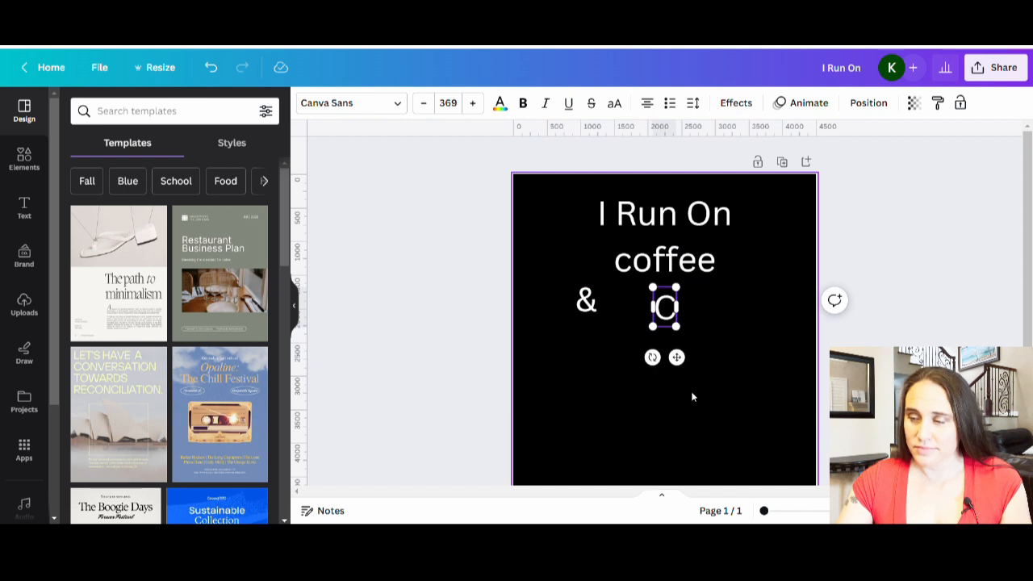
{"action": "type", "text": "hristmas"}
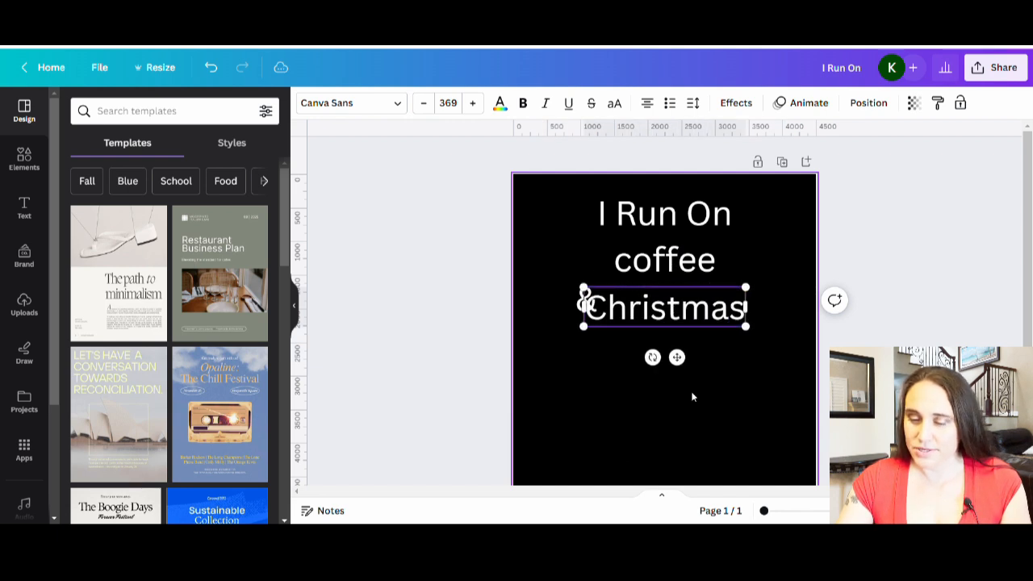
{"action": "left_click", "coordinate": [703, 331]}
{"action": "left_click_drag", "start_coordinate": [686, 325], "coordinate": [678, 362]}
{"action": "left_click", "coordinate": [703, 444]}
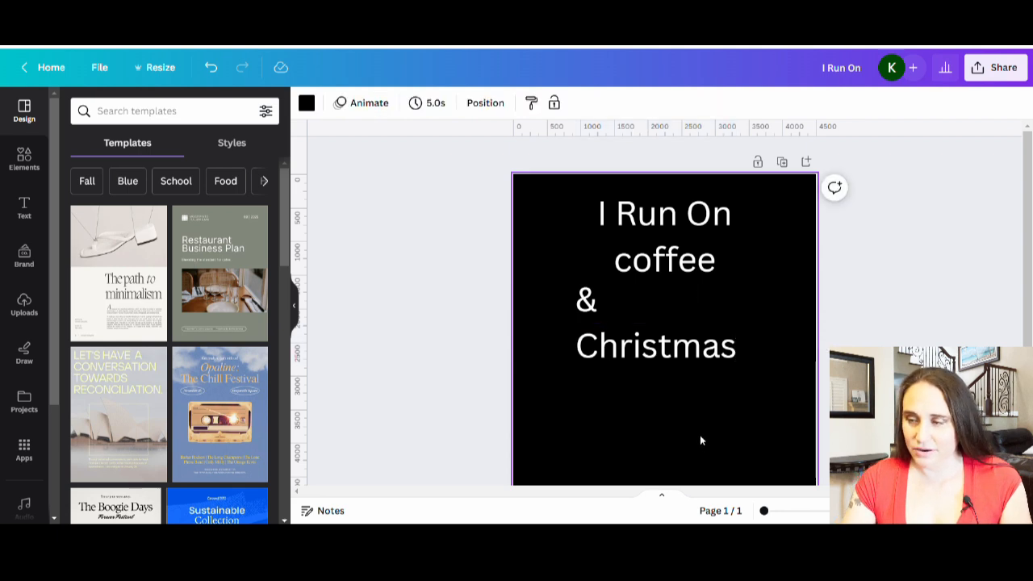
Step: Add a separate text line reading "Cheer" and place it below "Christmas", leaving a gap between them
{"action": "type", "text": "t"}
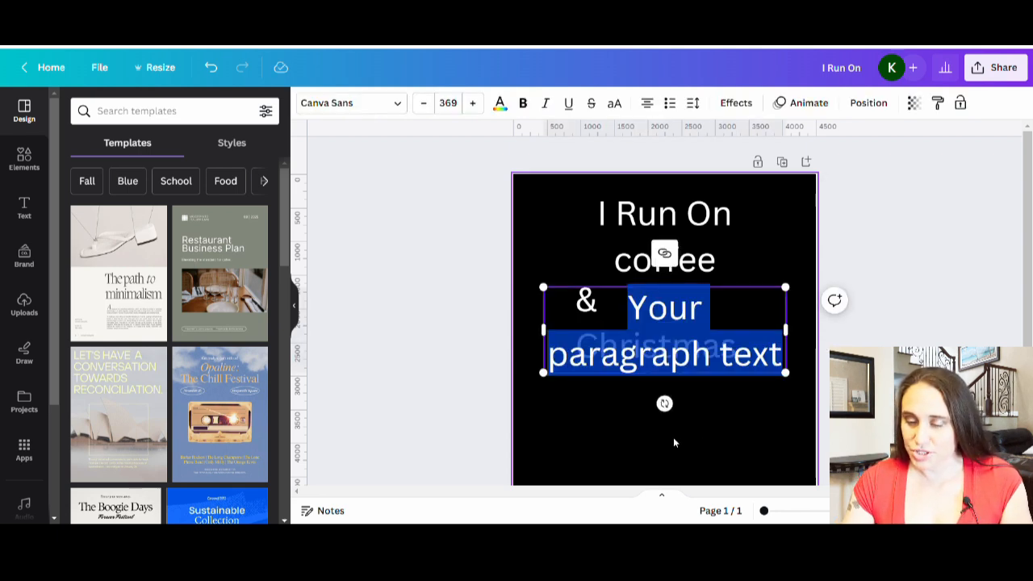
{"action": "type", "text": "Cheer"}
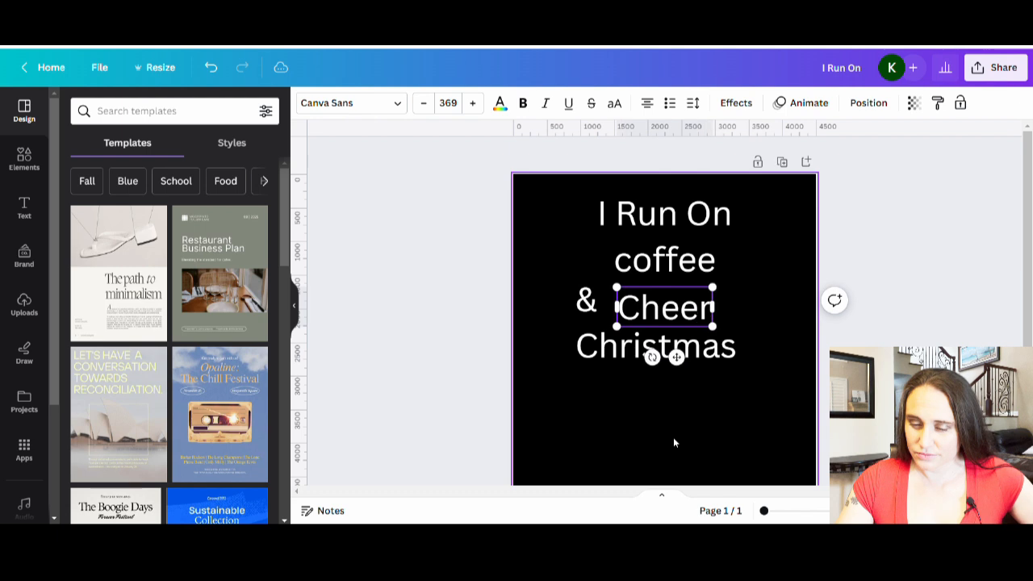
{"action": "left_click", "coordinate": [687, 423]}
{"action": "left_click_drag", "start_coordinate": [682, 321], "coordinate": [692, 446]}
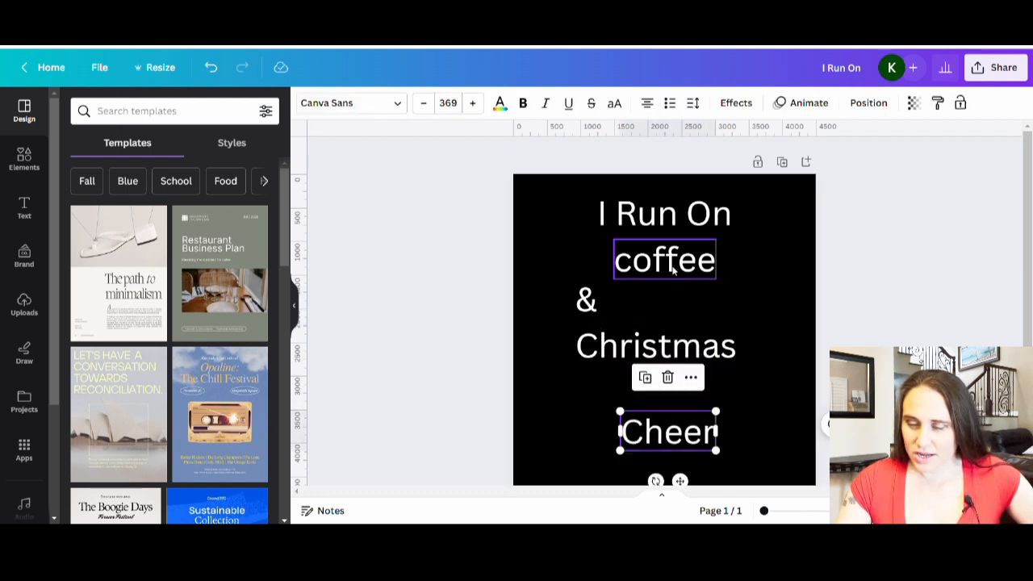
Step: Capitalize the first letter of the "coffee" text so it reads "Coffee"
{"action": "left_click", "coordinate": [617, 260]}
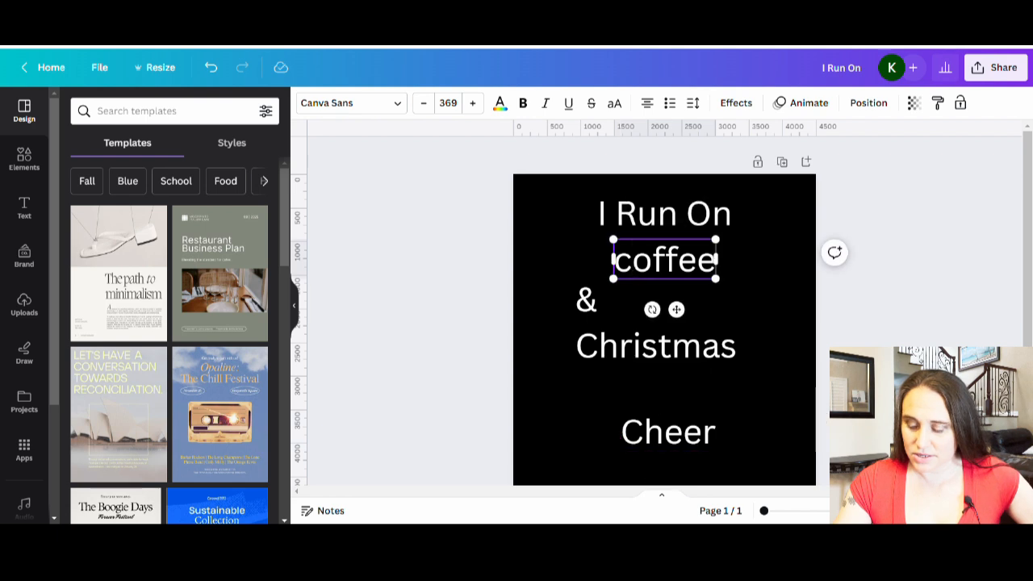
{"action": "left_click", "coordinate": [628, 263]}
{"action": "left_click", "coordinate": [629, 263]}
{"action": "left_click_drag", "start_coordinate": [633, 264], "coordinate": [613, 263]}
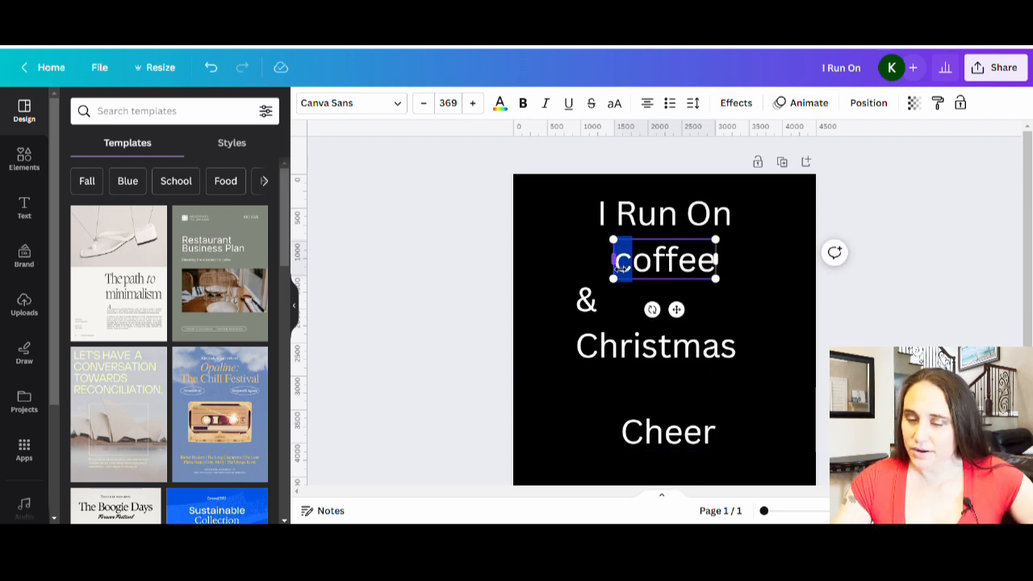
{"action": "type", "text": "C"}
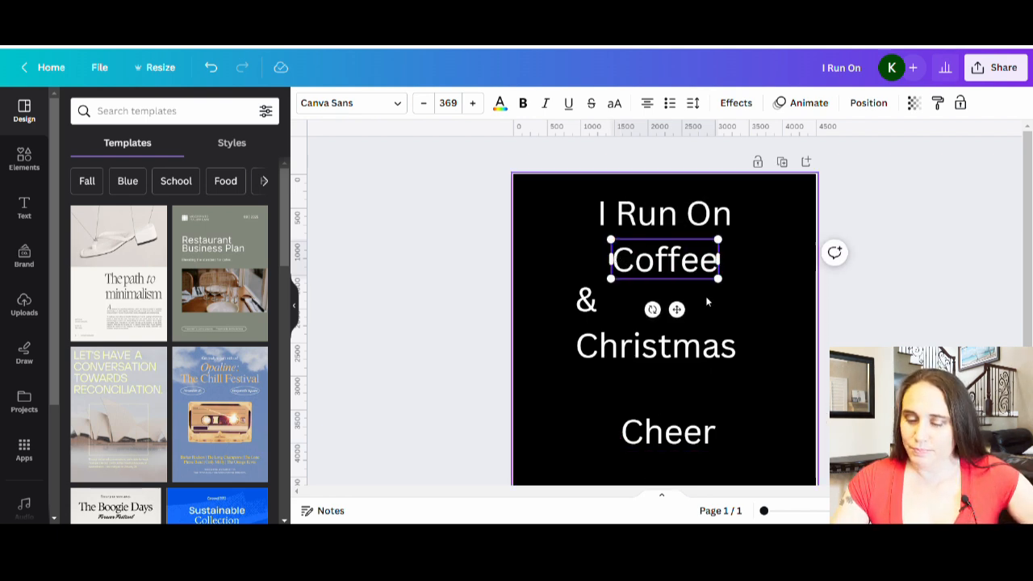
Step: Space out the text lines by moving "Christmas", "Cheer" and "Coffee" down slightly and "I Run On" up slightly
{"action": "left_click", "coordinate": [722, 319]}
{"action": "left_click_drag", "start_coordinate": [721, 347], "coordinate": [716, 394]}
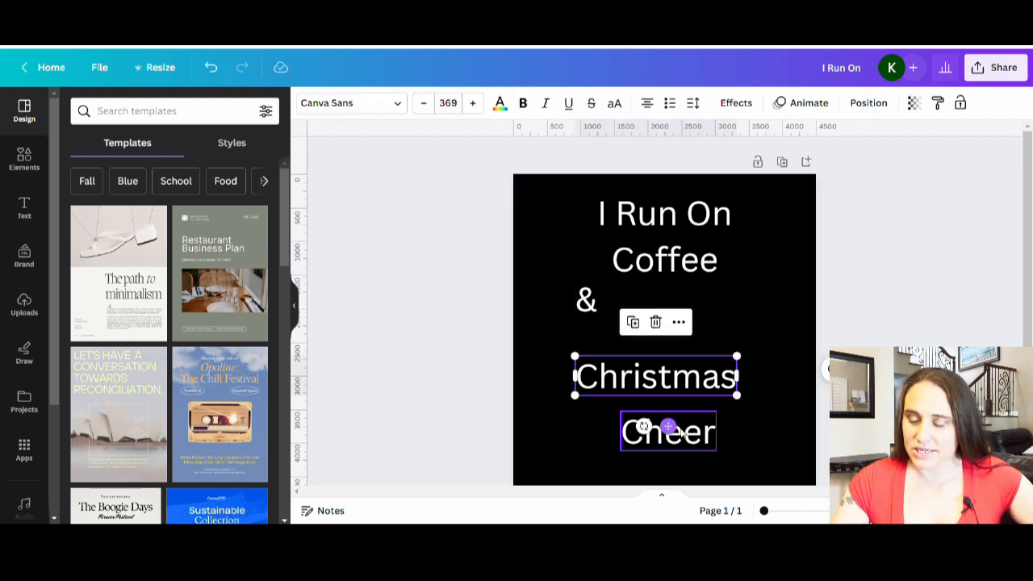
{"action": "left_click", "coordinate": [710, 430]}
{"action": "left_click_drag", "start_coordinate": [710, 272], "coordinate": [709, 279]}
{"action": "left_click_drag", "start_coordinate": [730, 218], "coordinate": [730, 210]}
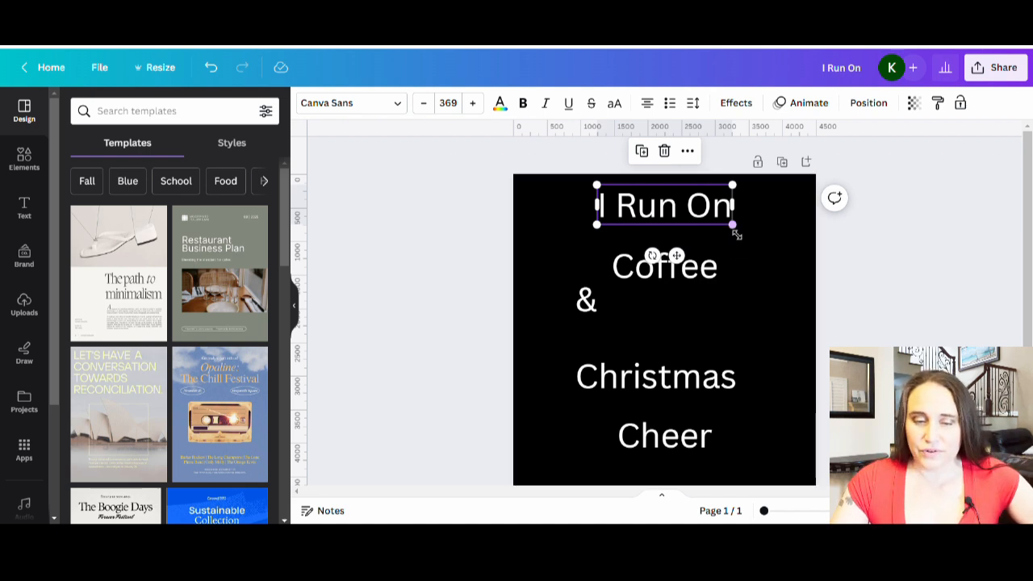
Step: Search the fonts for "limit corner" and apply Limit Corner to the "I Run On" text
{"action": "left_click", "coordinate": [373, 113]}
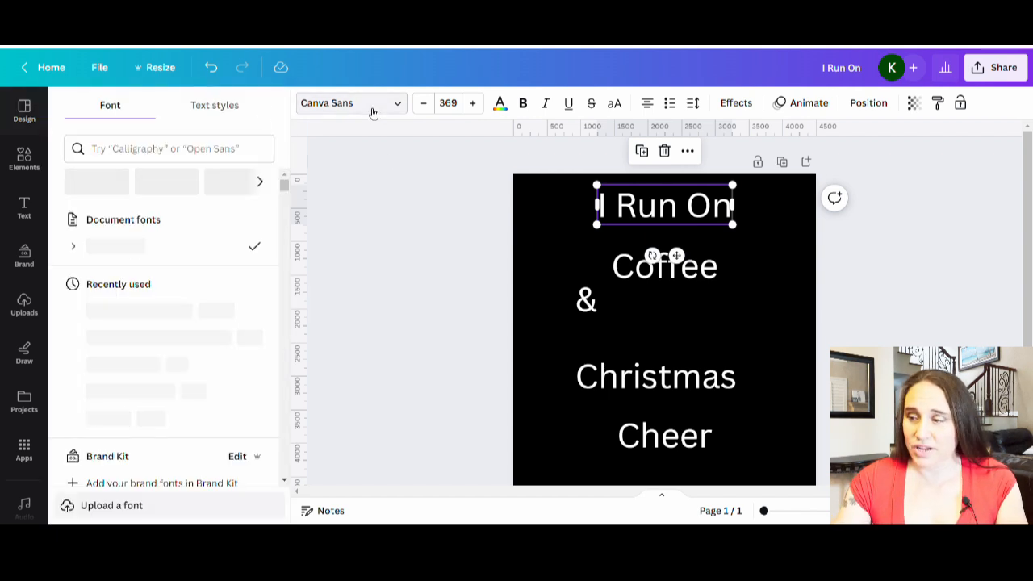
{"action": "left_click", "coordinate": [141, 148]}
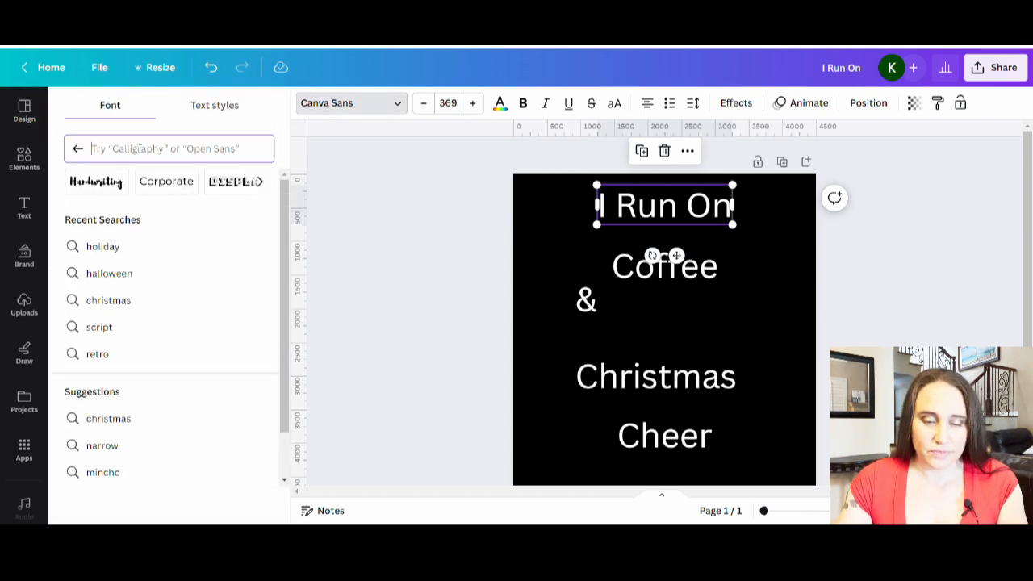
{"action": "type", "text": "limit"}
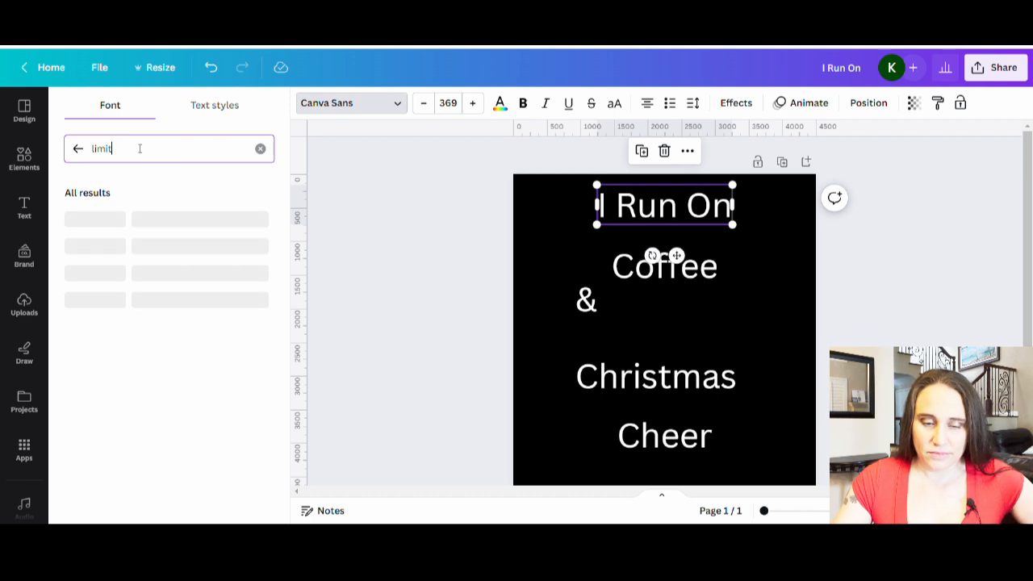
{"action": "type", "text": " corner"}
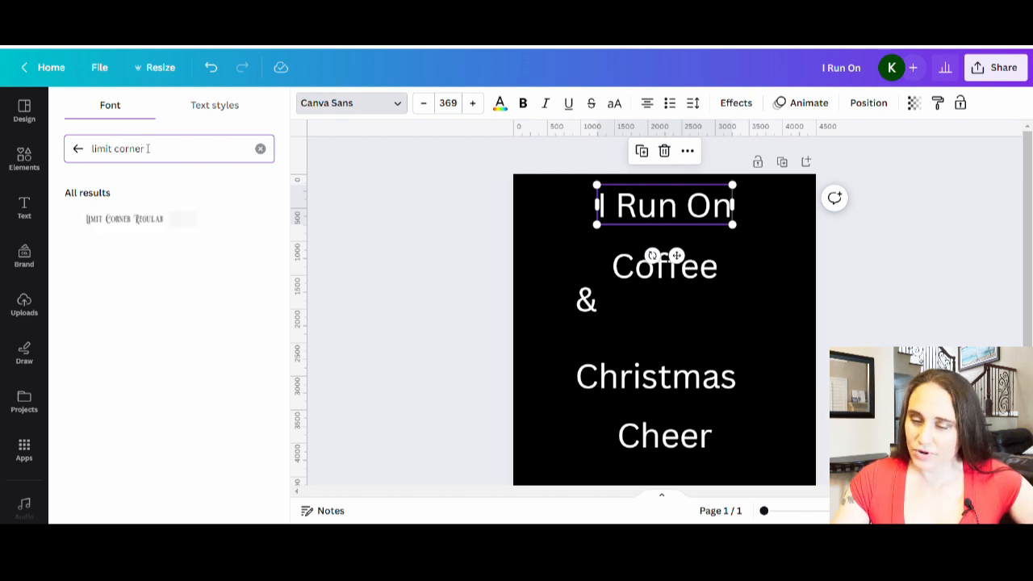
{"action": "left_click", "coordinate": [123, 231]}
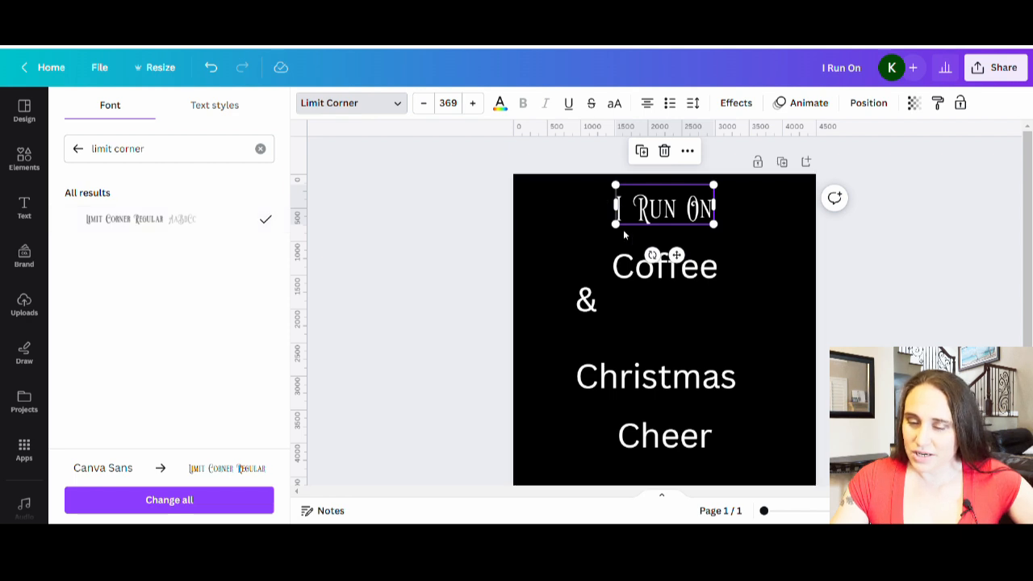
Step: Enlarge the "I Run On" text to span about two thirds of the page width and keep it centred above "Coffee"
{"action": "left_click_drag", "start_coordinate": [622, 235], "coordinate": [565, 245]}
{"action": "left_click_drag", "start_coordinate": [721, 255], "coordinate": [743, 248]}
{"action": "left_click", "coordinate": [768, 314]}
{"action": "left_click", "coordinate": [698, 310]}
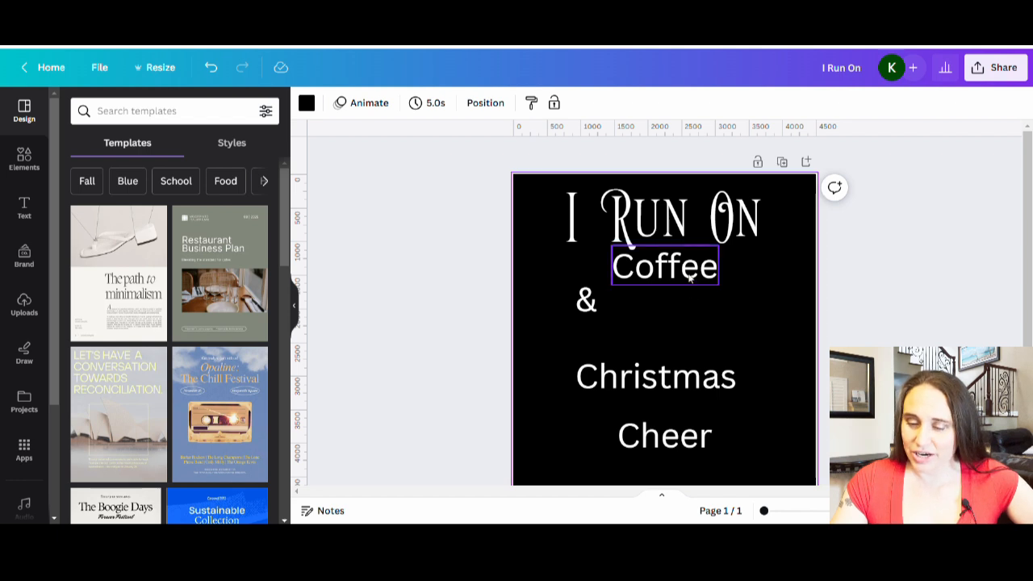
Step: Search the fonts for "starlight" and apply Starlight of Christmas to the "Coffee" text
{"action": "left_click", "coordinate": [690, 277]}
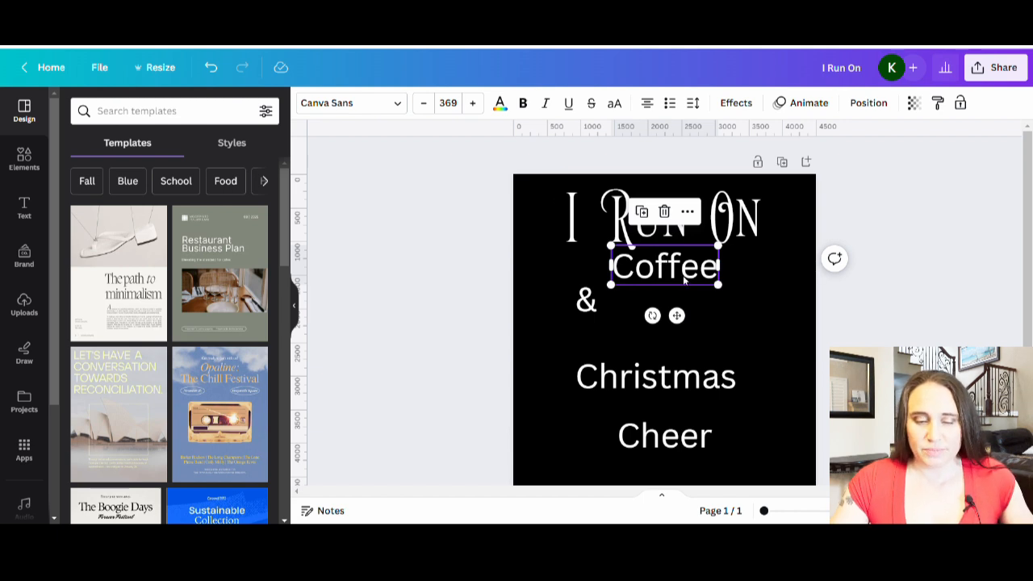
{"action": "left_click", "coordinate": [361, 105]}
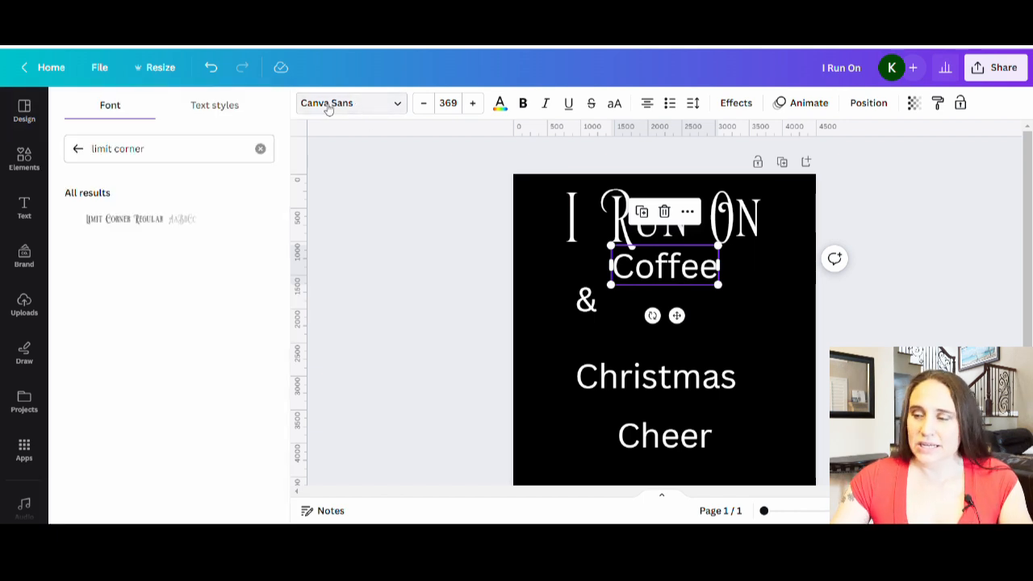
{"action": "triple_click", "coordinate": [173, 149]}
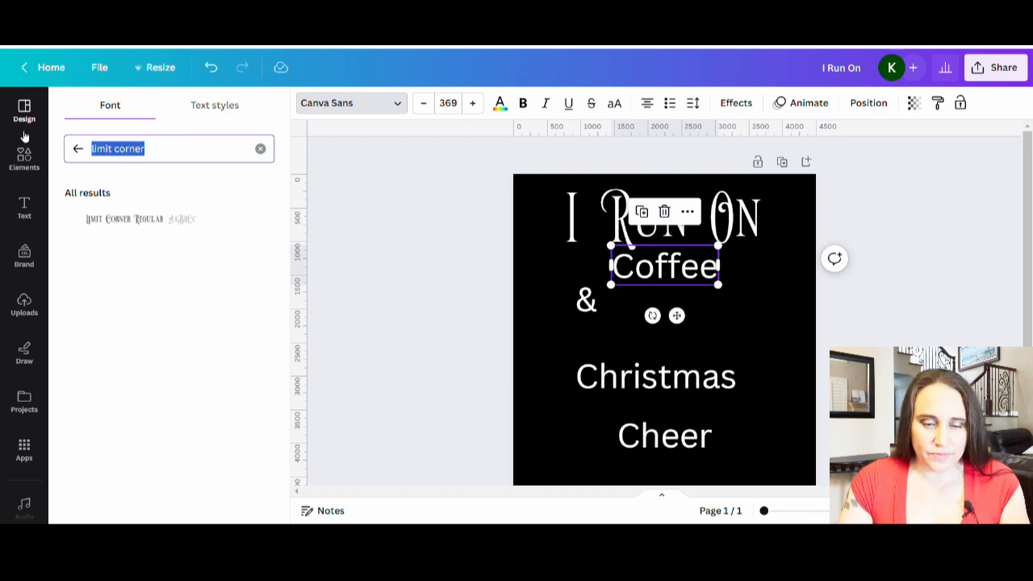
{"action": "type", "text": "starlight"}
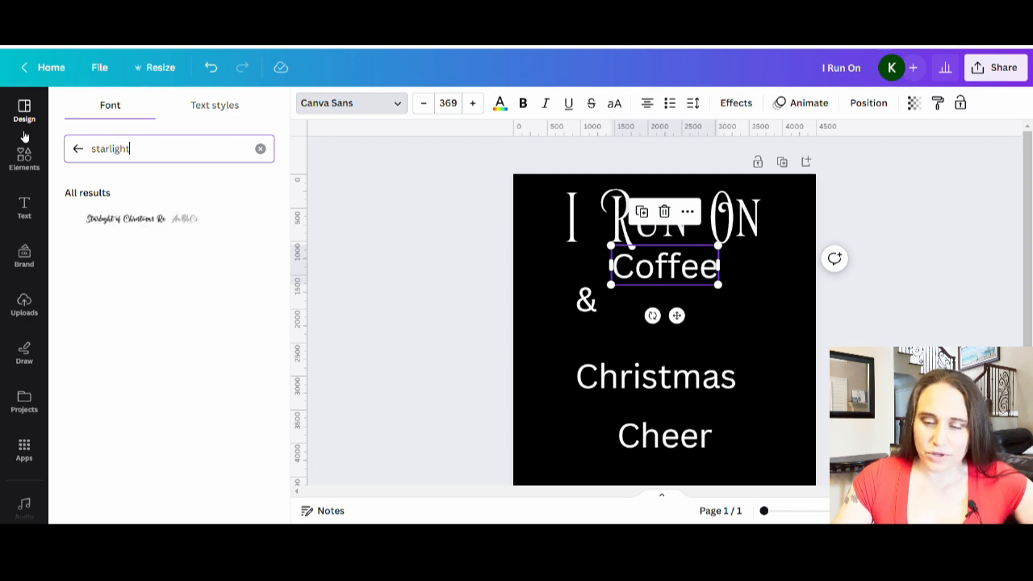
{"action": "left_click", "coordinate": [145, 222]}
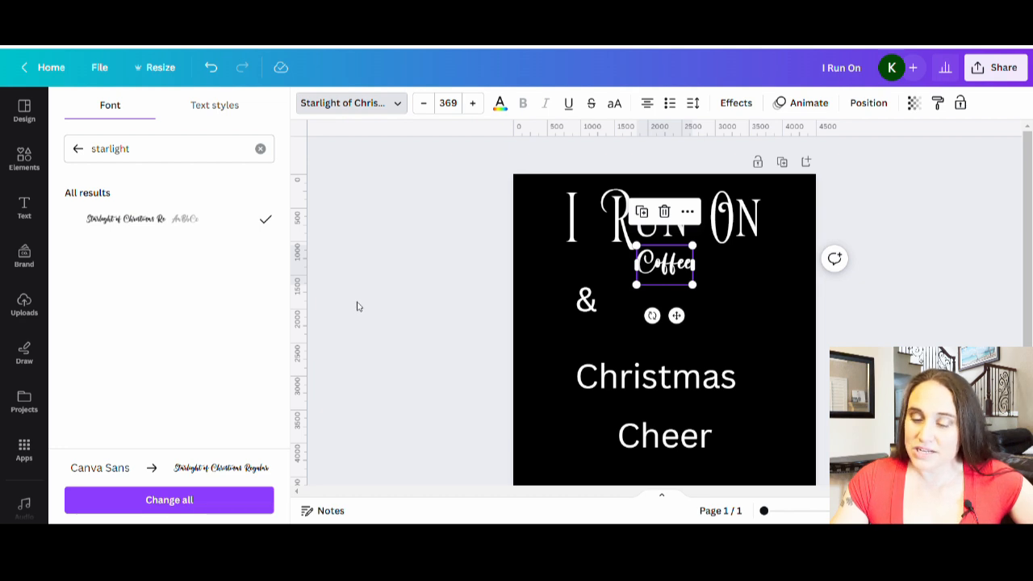
Step: Enlarge the "Coffee" text to size 681 and centre it just below "I Run On"
{"action": "left_click_drag", "start_coordinate": [699, 290], "coordinate": [743, 320]}
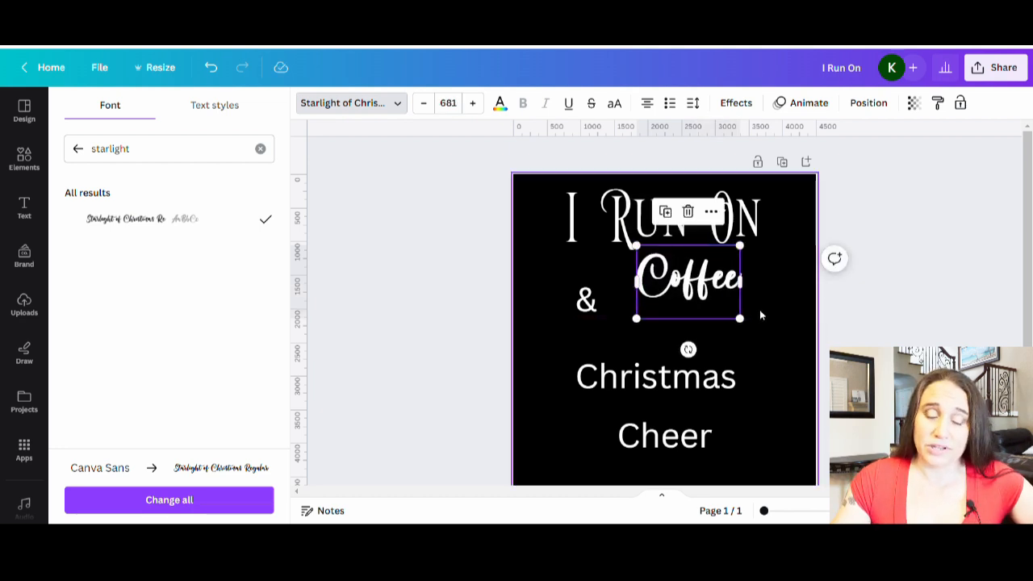
{"action": "left_click", "coordinate": [756, 321]}
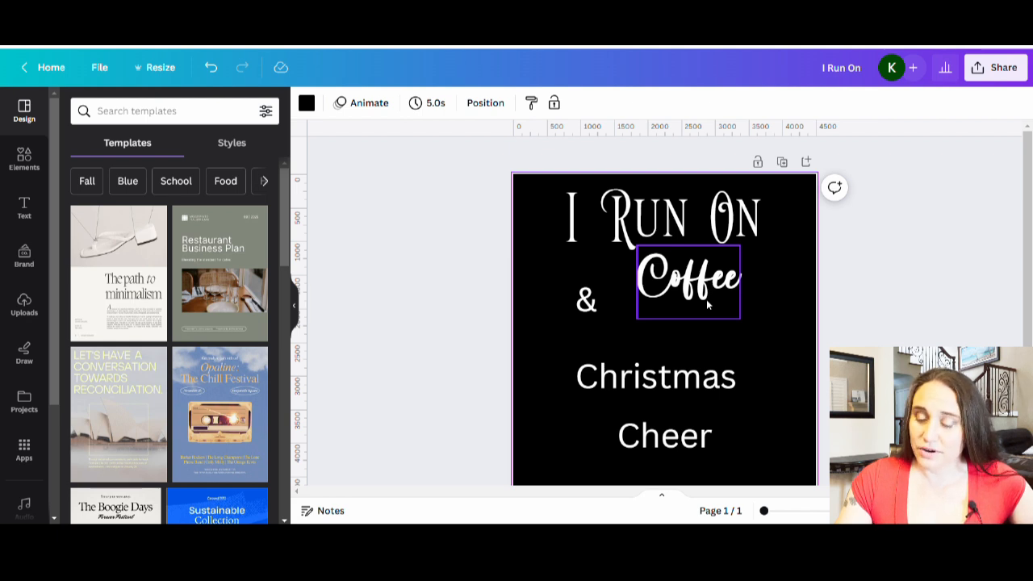
{"action": "left_click_drag", "start_coordinate": [683, 286], "coordinate": [658, 291]}
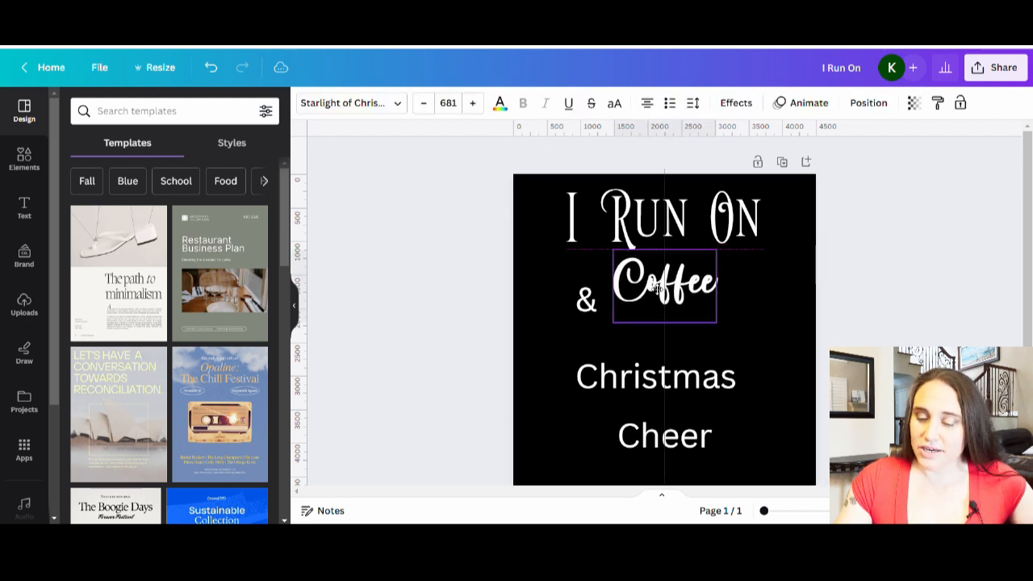
{"action": "left_click", "coordinate": [774, 296]}
Step: Apply the Starlight of Christmas font to the "&", enlarge it to size 883 and place it just left of "Coffee"
{"action": "left_click_drag", "start_coordinate": [582, 300], "coordinate": [575, 310]}
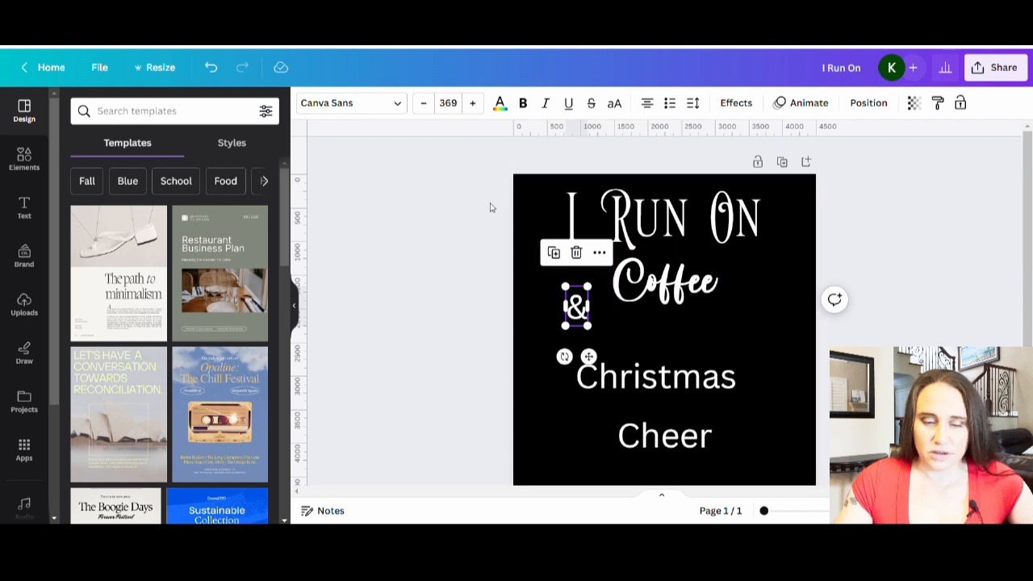
{"action": "left_click", "coordinate": [345, 111]}
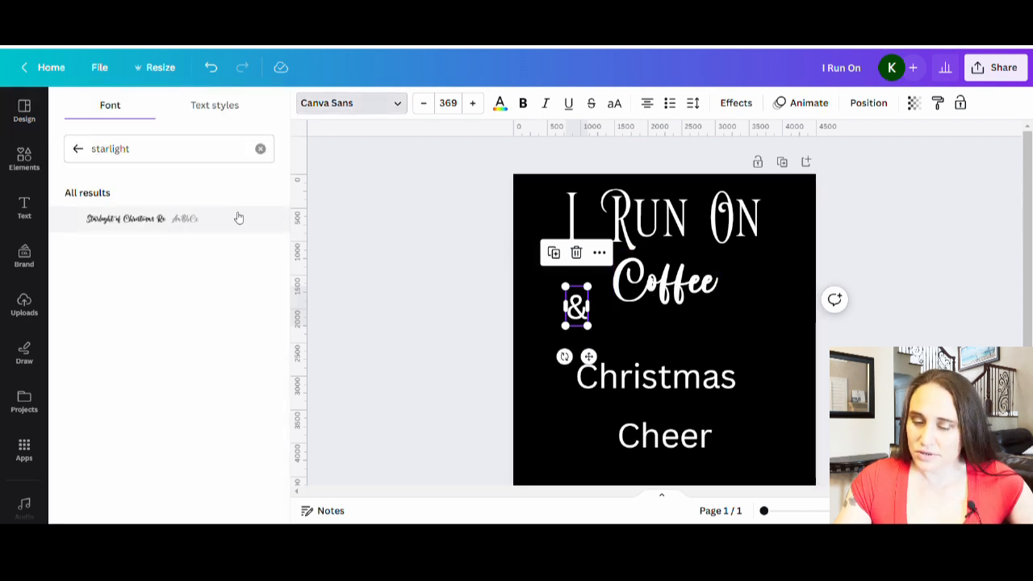
{"action": "left_click", "coordinate": [186, 219]}
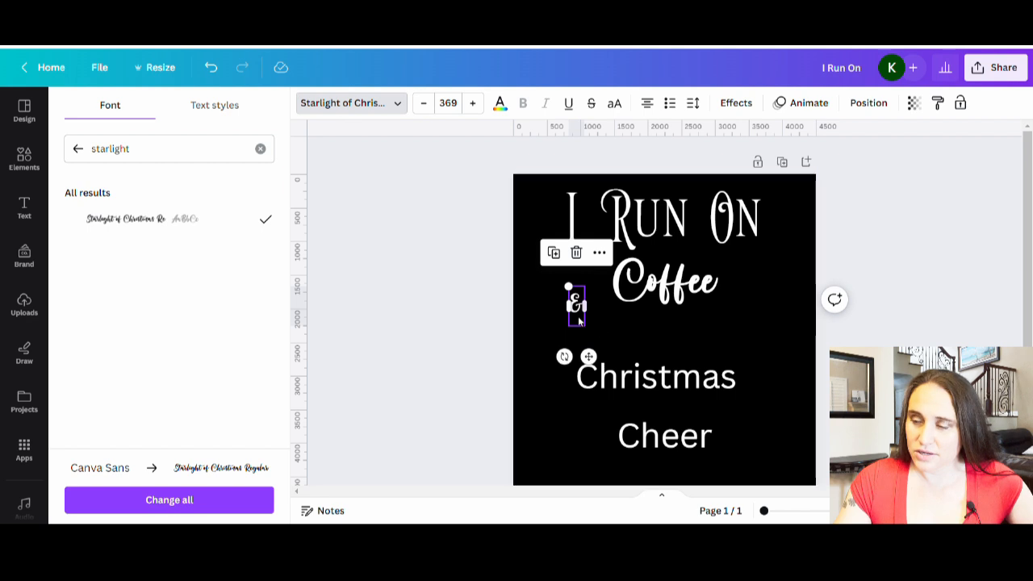
{"action": "left_click_drag", "start_coordinate": [575, 331], "coordinate": [544, 382]}
{"action": "left_click_drag", "start_coordinate": [570, 341], "coordinate": [570, 310]}
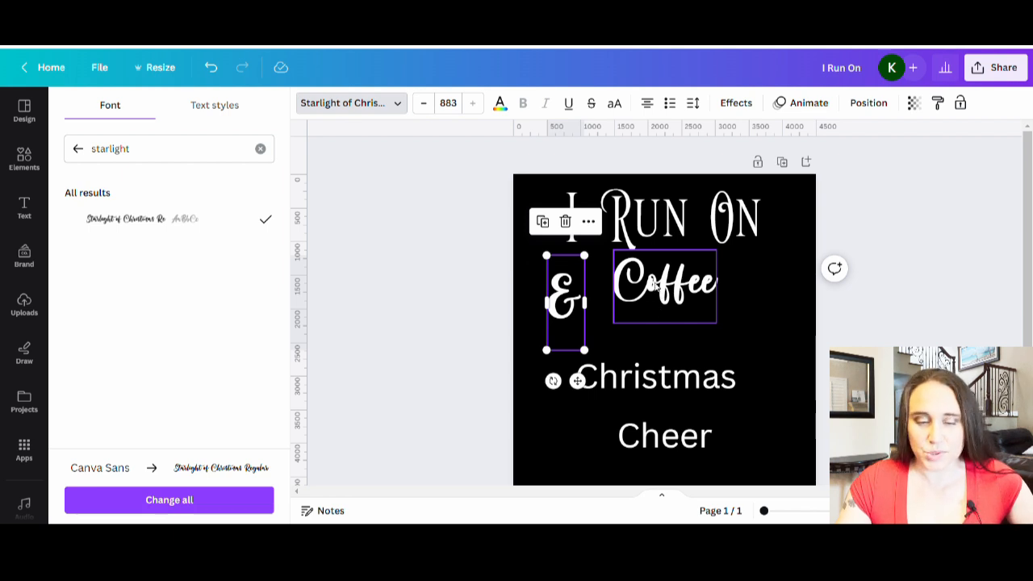
Step: Search the fonts for "disney" and apply Disney Regular to the "Coffee" text
{"action": "left_click", "coordinate": [658, 283]}
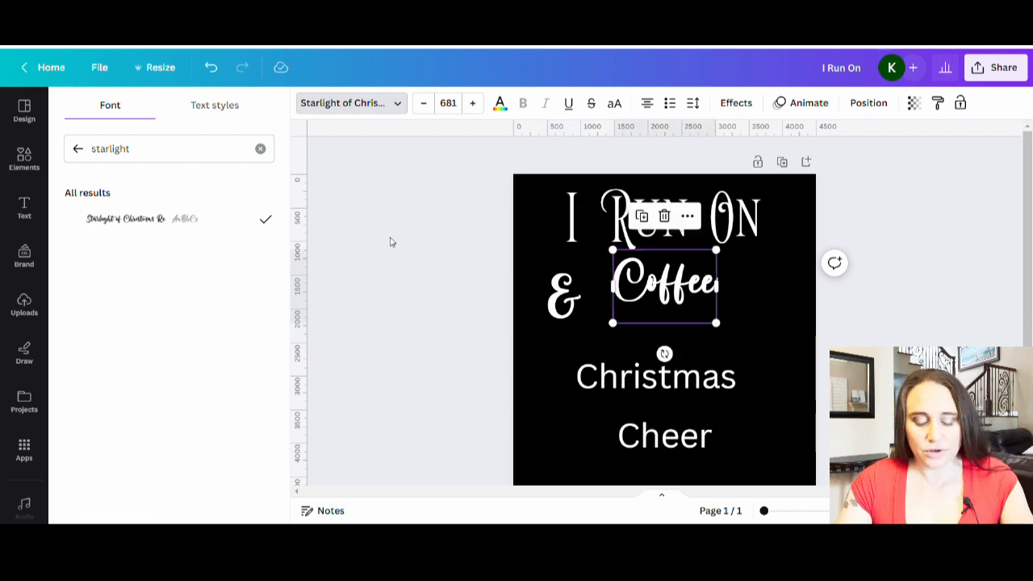
{"action": "left_click", "coordinate": [126, 152]}
{"action": "left_click_drag", "start_coordinate": [126, 151], "coordinate": [67, 139]}
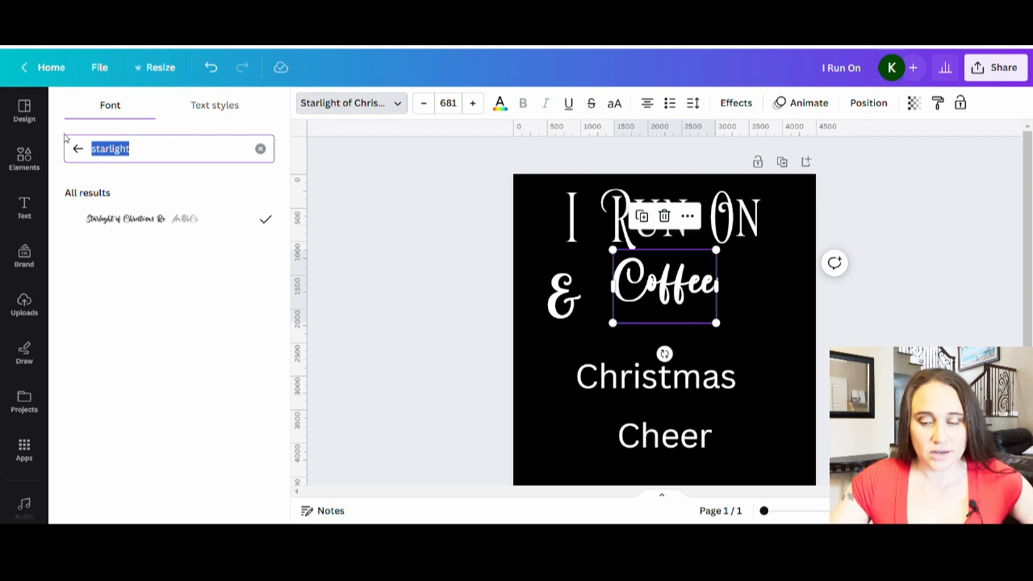
{"action": "type", "text": "disney"}
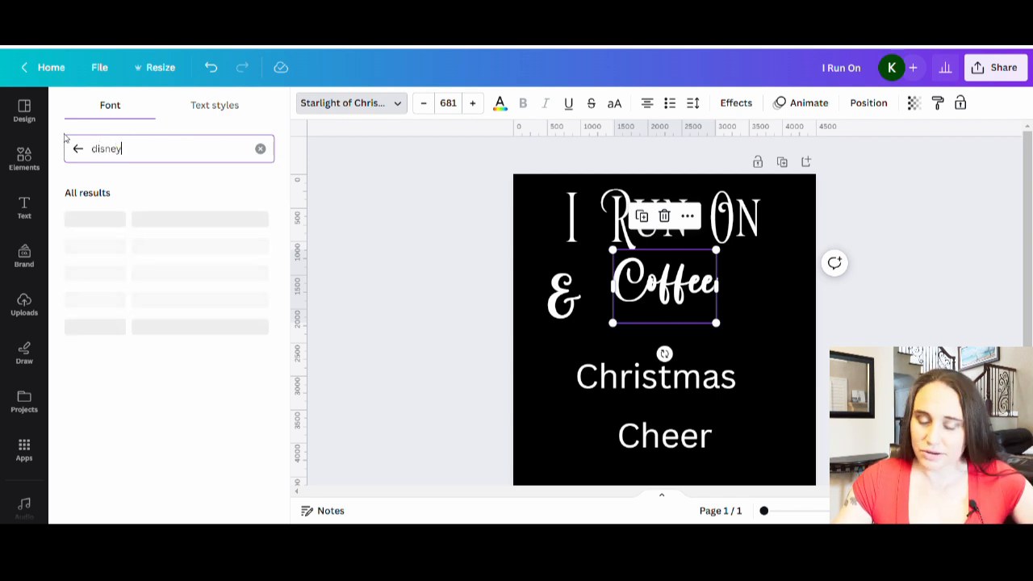
{"action": "left_click", "coordinate": [143, 225]}
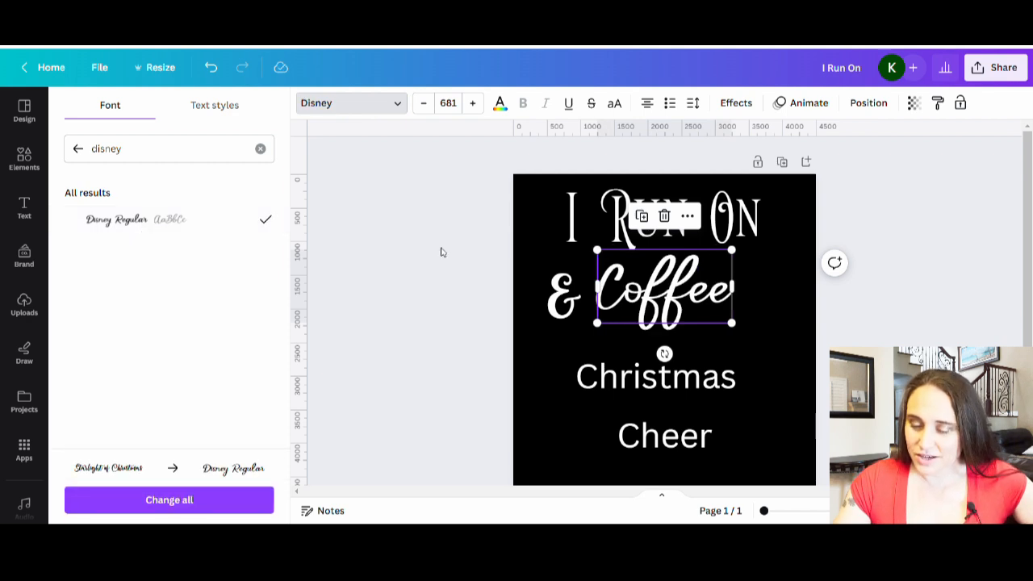
Step: Reduce the "Coffee" text to size 582, centred on the page, and move the "&" slightly down and closer to it
{"action": "left_click_drag", "start_coordinate": [731, 324], "coordinate": [722, 314]}
{"action": "left_click", "coordinate": [781, 314]}
{"action": "left_click_drag", "start_coordinate": [641, 299], "coordinate": [649, 297]}
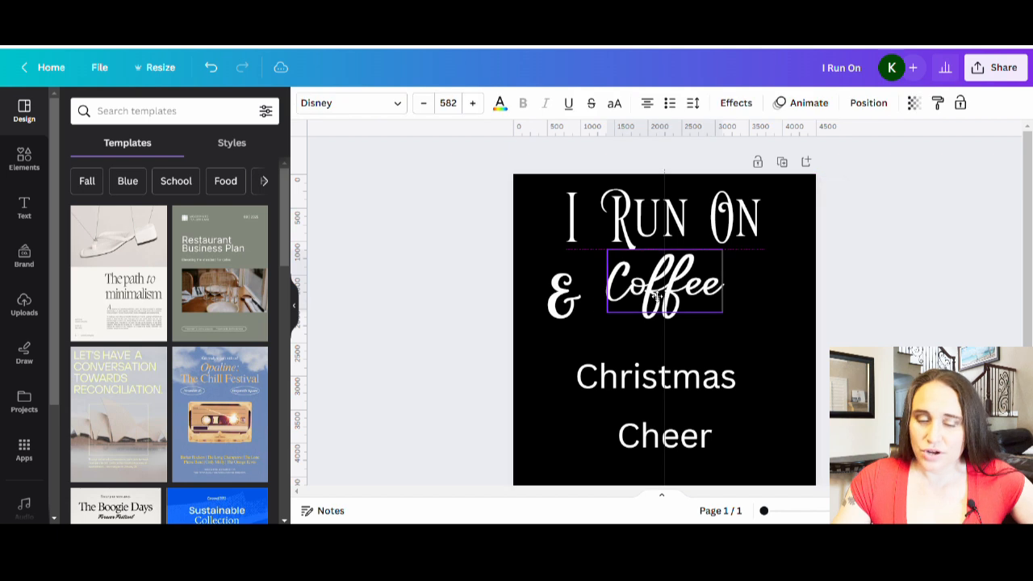
{"action": "left_click_drag", "start_coordinate": [566, 307], "coordinate": [570, 315]}
Step: Search the fonts for "christmas kindness" and apply Christmas Kindness to the "Christmas" text
{"action": "left_click", "coordinate": [335, 111]}
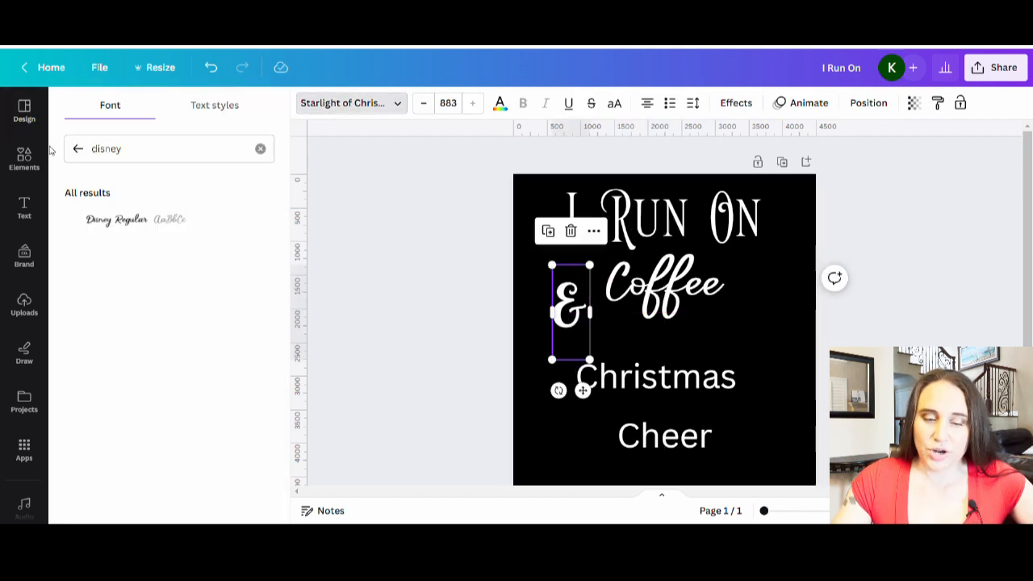
{"action": "left_click", "coordinate": [78, 148]}
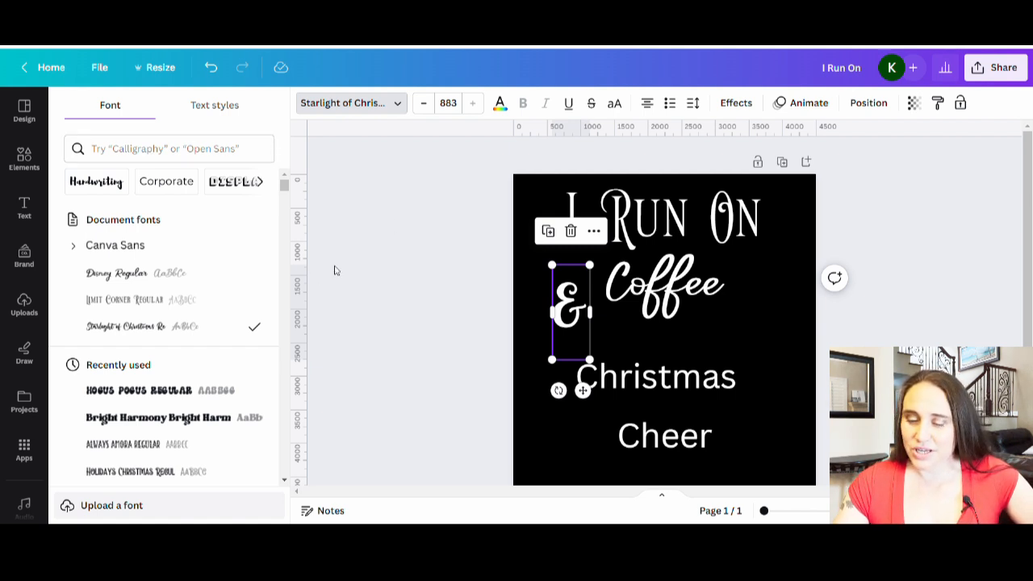
{"action": "left_click", "coordinate": [677, 384]}
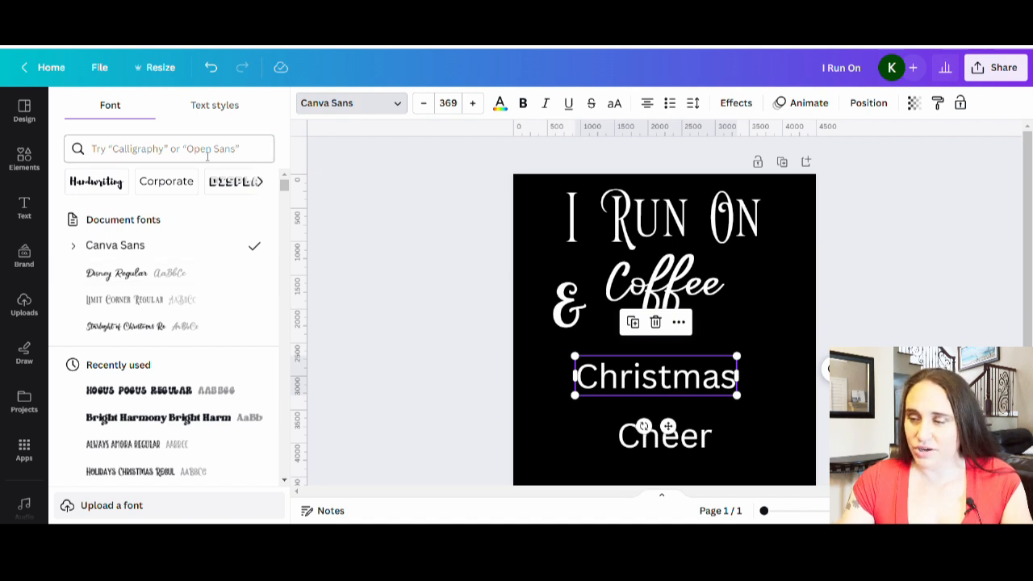
{"action": "left_click", "coordinate": [161, 154]}
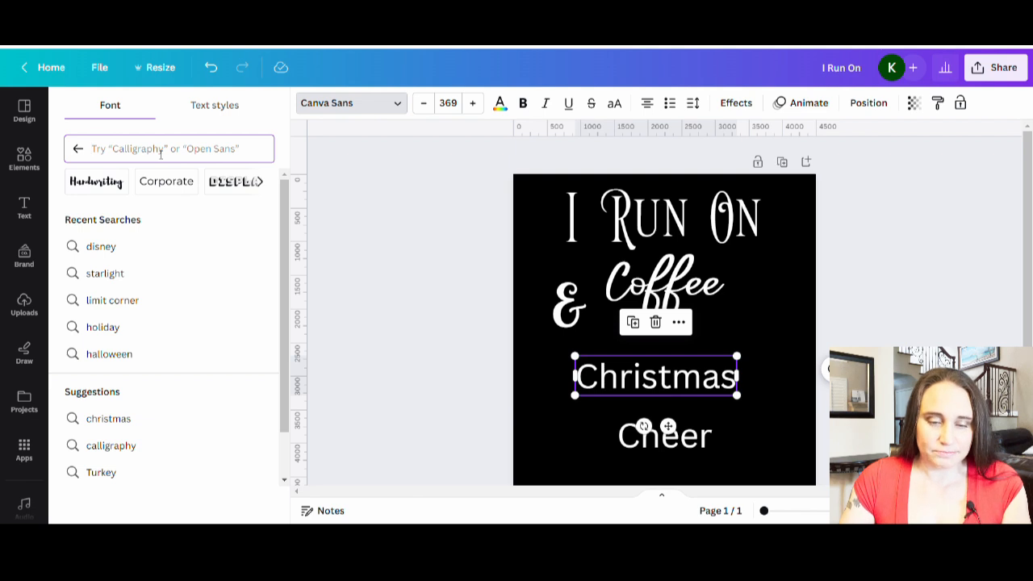
{"action": "type", "text": "christmas kindness"}
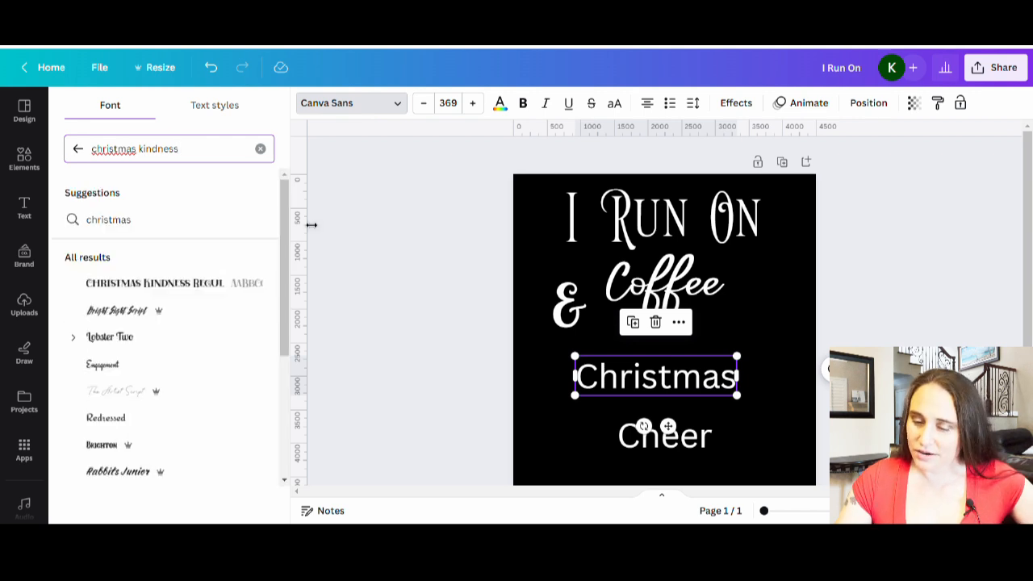
{"action": "left_click", "coordinate": [191, 283]}
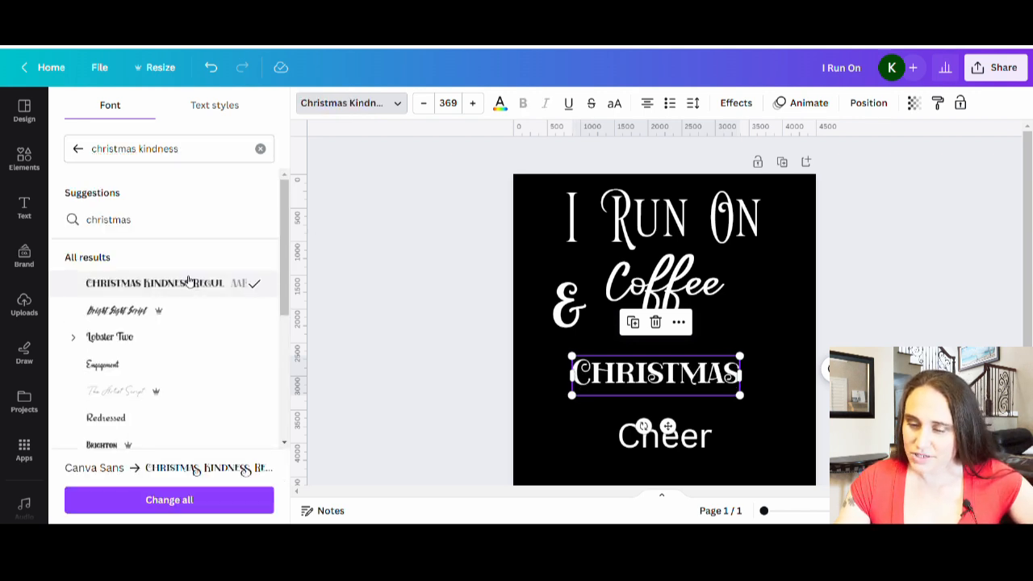
Step: Enlarge the "Christmas" text to span about three quarters of the page width and centre it
{"action": "left_click_drag", "start_coordinate": [741, 356], "coordinate": [797, 343]}
{"action": "left_click", "coordinate": [802, 304]}
{"action": "left_click_drag", "start_coordinate": [731, 368], "coordinate": [710, 368]}
Step: Search the fonts for "starlight of" and apply Starlight of Christmas to the "Cheer" text
{"action": "left_click", "coordinate": [700, 452]}
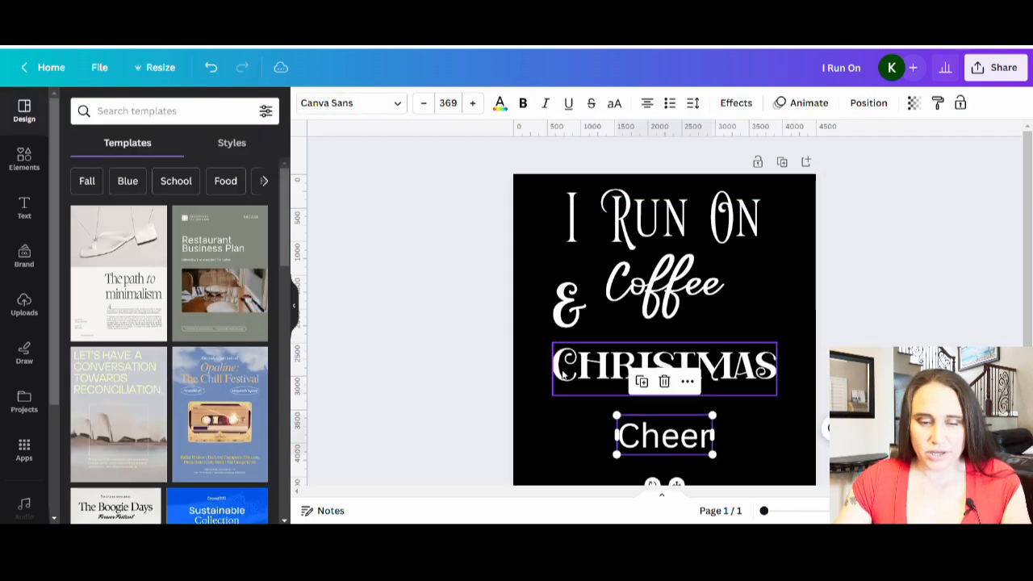
{"action": "left_click", "coordinate": [379, 105]}
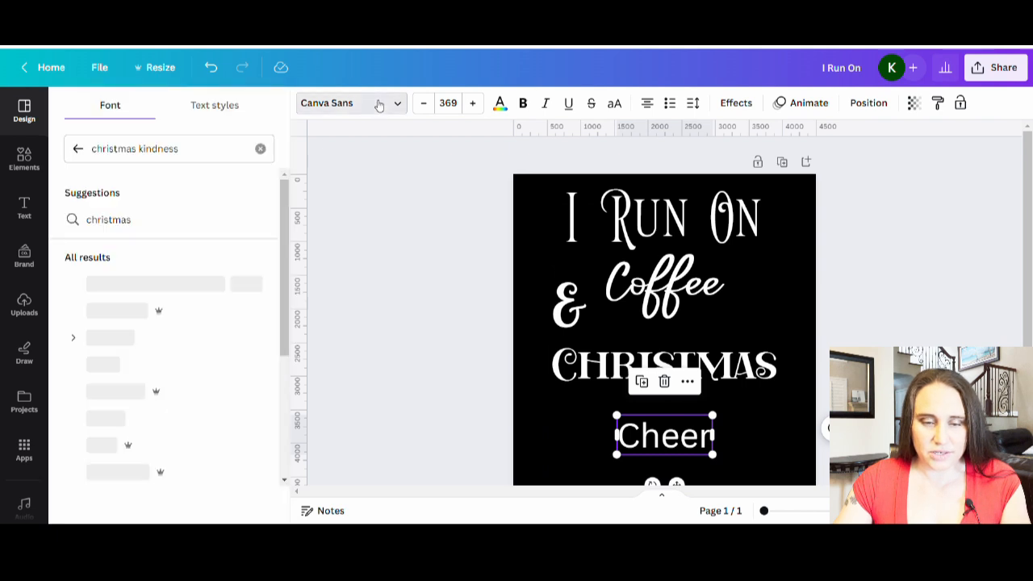
{"action": "left_click", "coordinate": [178, 148]}
{"action": "left_click_drag", "start_coordinate": [179, 148], "coordinate": [84, 148]}
{"action": "type", "text": "star"}
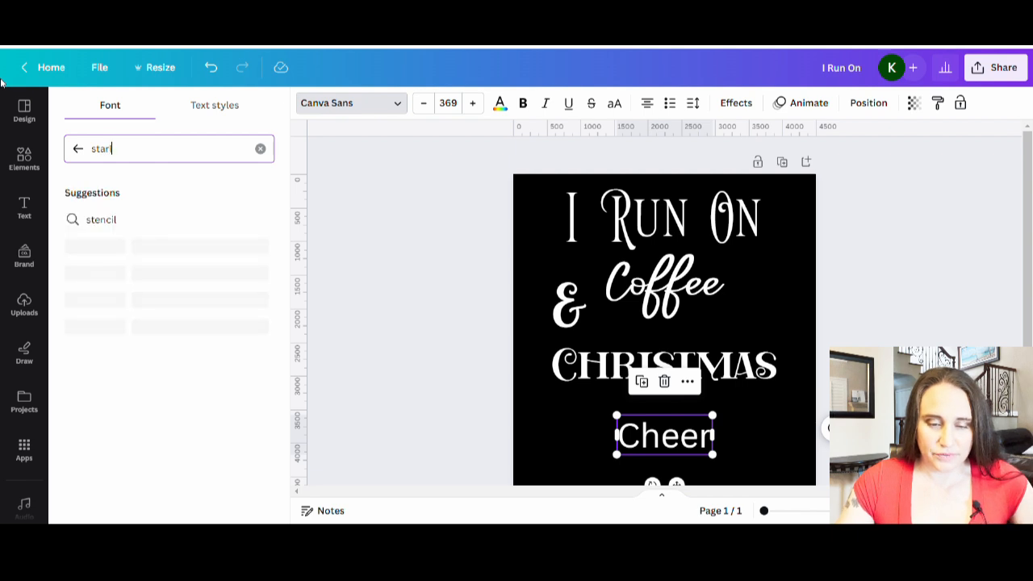
{"action": "type", "text": "light of"}
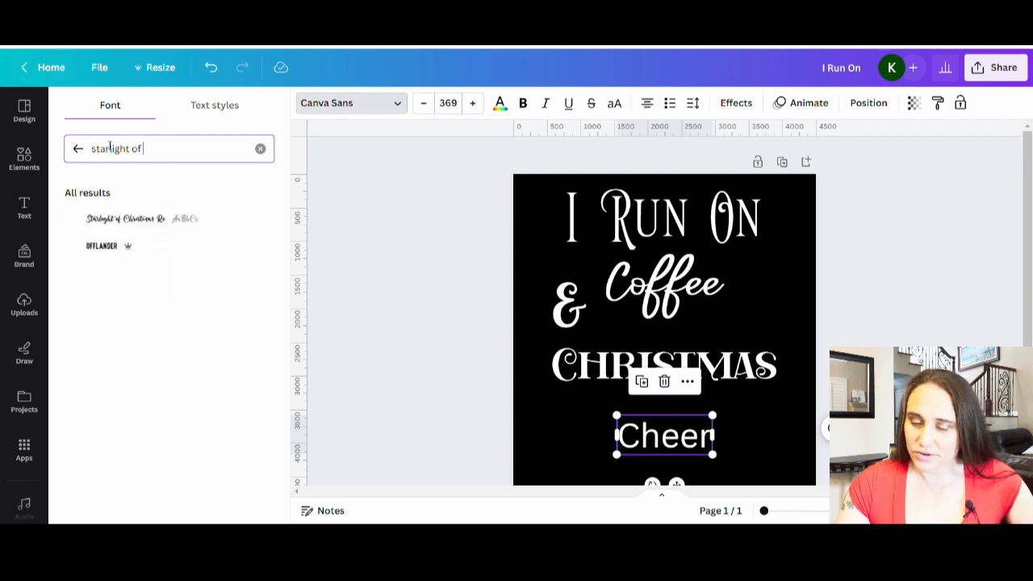
{"action": "left_click", "coordinate": [174, 226]}
{"action": "left_click", "coordinate": [358, 293]}
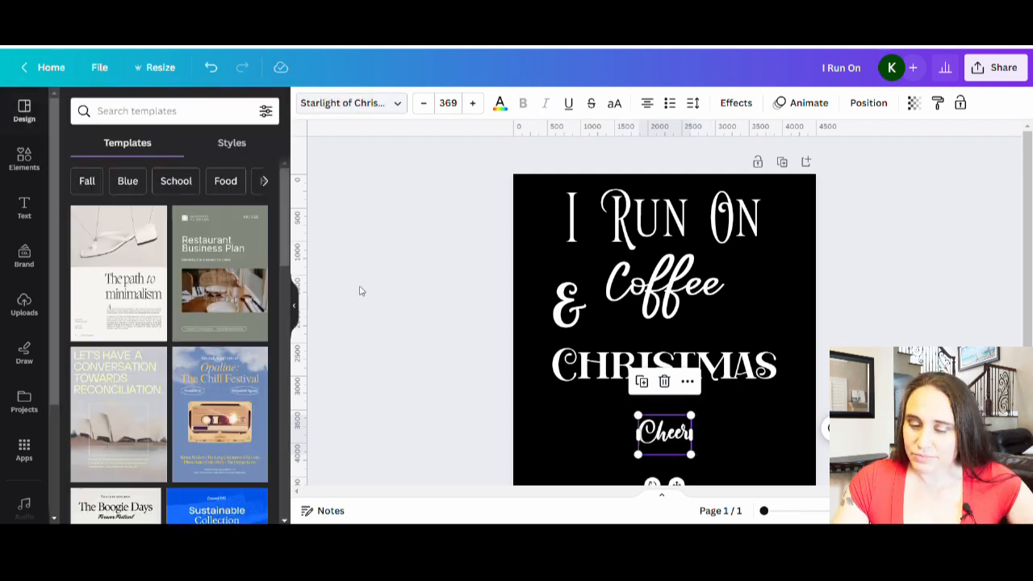
Step: Enlarge the "Cheer" text to just over half the page width and centre it below "Christmas"
{"action": "left_click", "coordinate": [850, 282]}
{"action": "scroll", "coordinate": [795, 455], "scroll_direction": "down", "scroll_amount": 2}
{"action": "scroll", "coordinate": [743, 441], "scroll_direction": "up", "scroll_amount": 2}
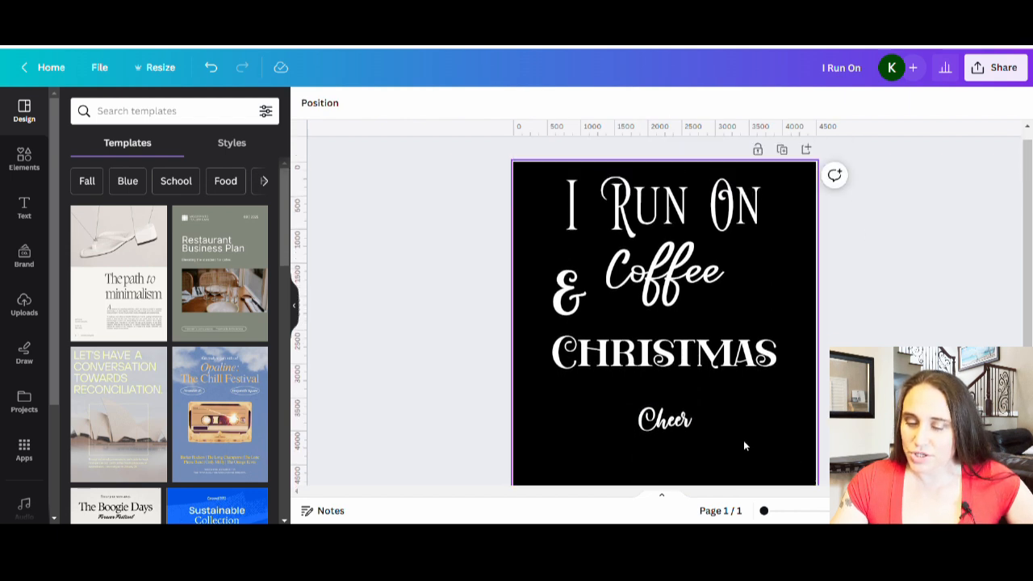
{"action": "left_click", "coordinate": [664, 434]}
{"action": "left_click_drag", "start_coordinate": [690, 415], "coordinate": [803, 334]}
{"action": "left_click_drag", "start_coordinate": [742, 427], "coordinate": [693, 505]}
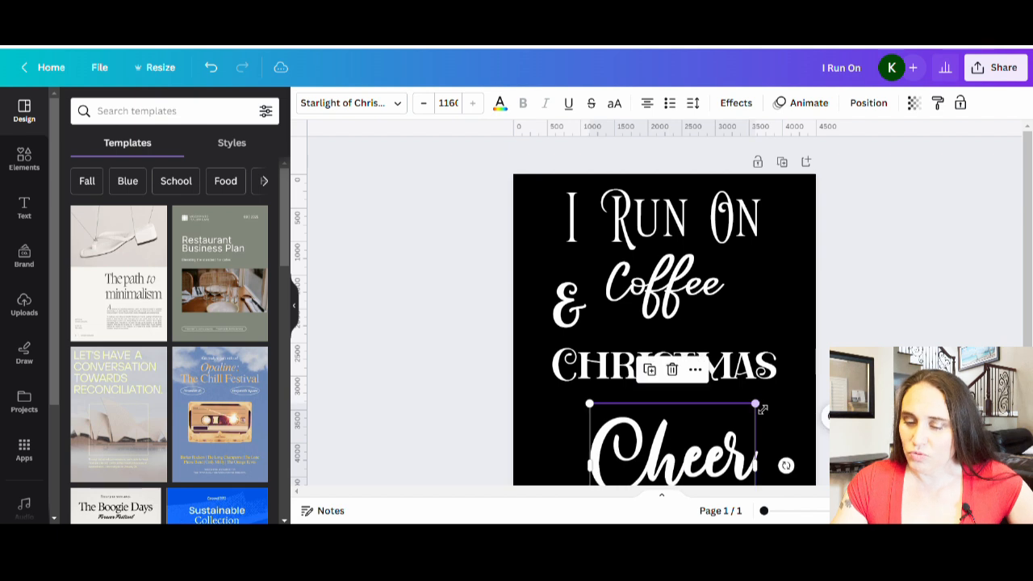
{"action": "scroll", "coordinate": [670, 343], "scroll_direction": "down", "scroll_amount": 3}
{"action": "scroll", "coordinate": [686, 355], "scroll_direction": "up", "scroll_amount": 2}
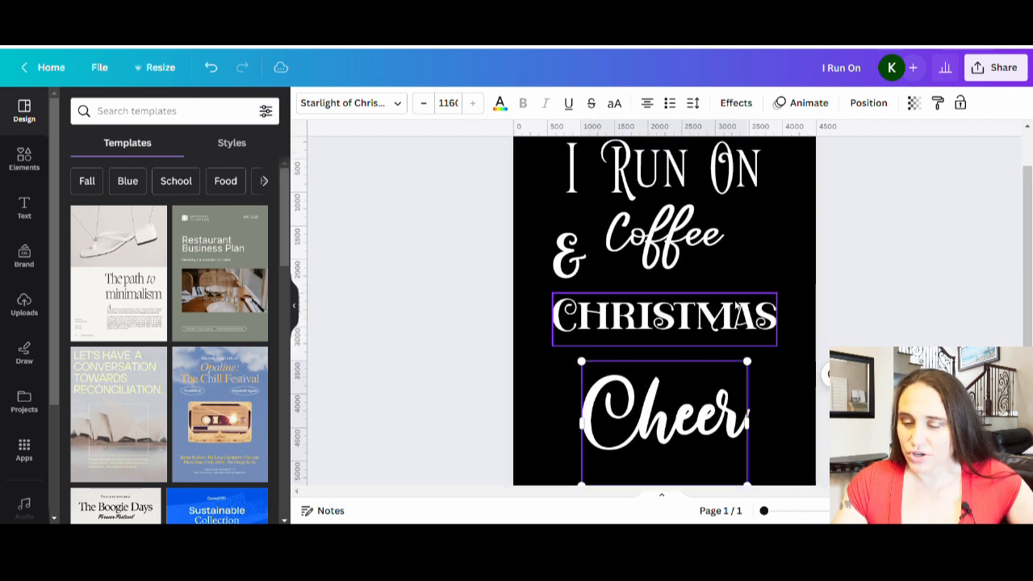
Step: Enlarge the "Christmas" text further to span nearly nine tenths of the page width, keeping it centred above "Cheer"
{"action": "left_click", "coordinate": [732, 315]}
{"action": "left_click_drag", "start_coordinate": [778, 348], "coordinate": [739, 348]}
{"action": "scroll", "coordinate": [710, 355], "scroll_direction": "up", "scroll_amount": 1}
Step: Move the "Coffee" text and the "&" down closer to "Christmas"
{"action": "left_click", "coordinate": [662, 283]}
{"action": "left_click_drag", "start_coordinate": [662, 283], "coordinate": [662, 310]}
{"action": "left_click", "coordinate": [587, 309]}
Step: Enlarge the "I Run On" text to size 879 and centre it at the top of the page
{"action": "left_click", "coordinate": [662, 214]}
{"action": "left_click_drag", "start_coordinate": [765, 250], "coordinate": [798, 283]}
{"action": "left_click_drag", "start_coordinate": [747, 245], "coordinate": [731, 243]}
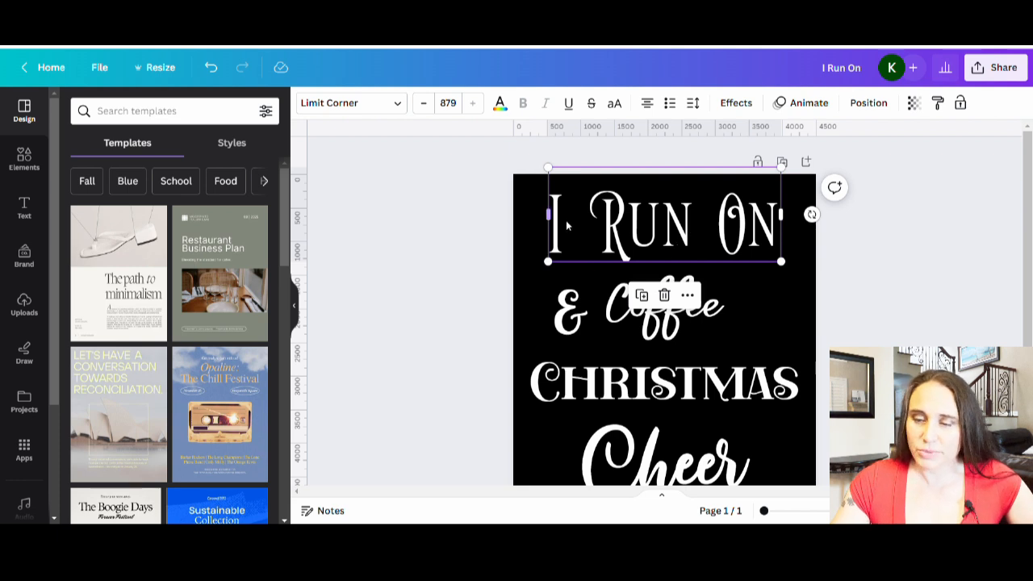
Step: Apply the Curve shape effect to the "I Run On" text with a curve value of 56 and nudge it slightly upward
{"action": "left_click", "coordinate": [736, 103]}
{"action": "scroll", "coordinate": [192, 376], "scroll_direction": "down", "scroll_amount": 2}
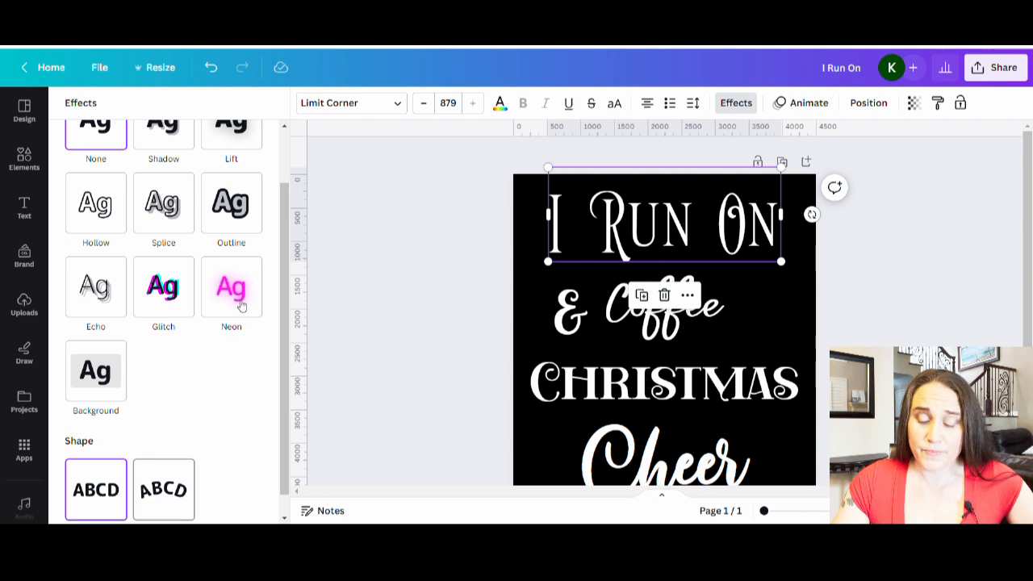
{"action": "scroll", "coordinate": [209, 436], "scroll_direction": "down", "scroll_amount": 1}
{"action": "left_click", "coordinate": [171, 489]}
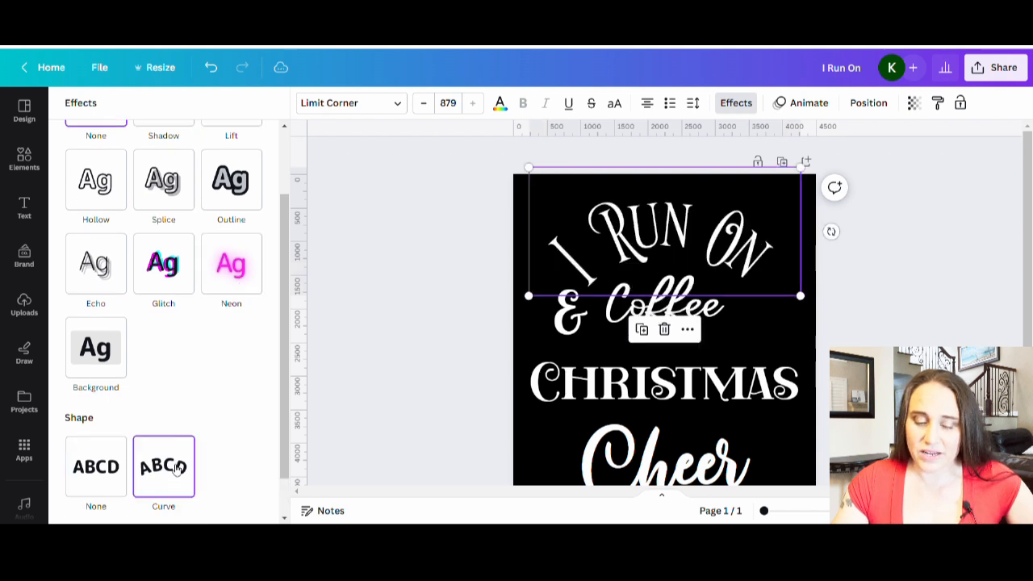
{"action": "scroll", "coordinate": [189, 304], "scroll_direction": "down", "scroll_amount": 2}
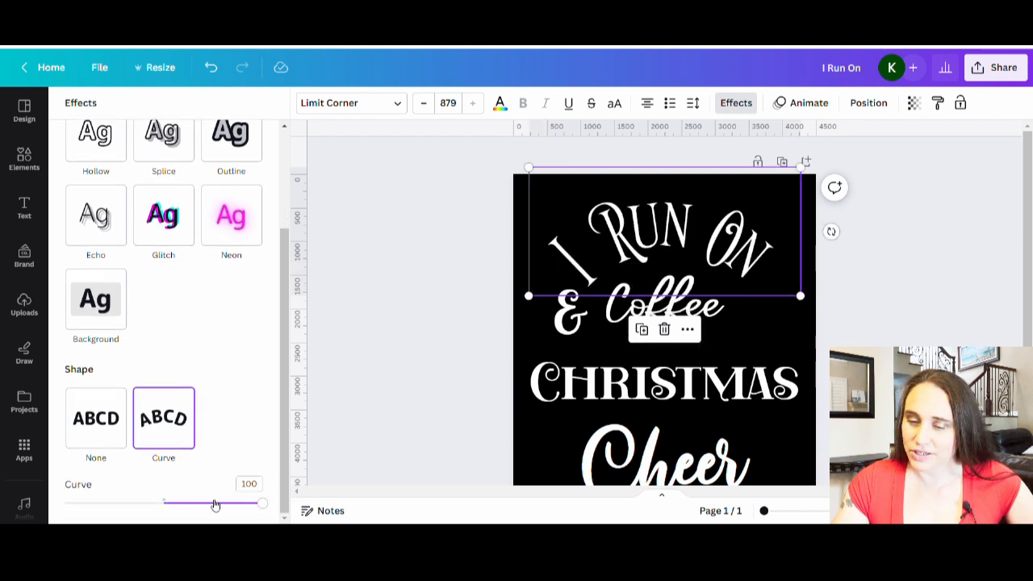
{"action": "left_click", "coordinate": [213, 503]}
{"action": "mouse_move", "coordinate": [212, 505]}
{"action": "left_mouse_down"}
{"action": "mouse_move", "coordinate": [267, 513]}
{"action": "mouse_move", "coordinate": [223, 512]}
{"action": "left_mouse_up"}
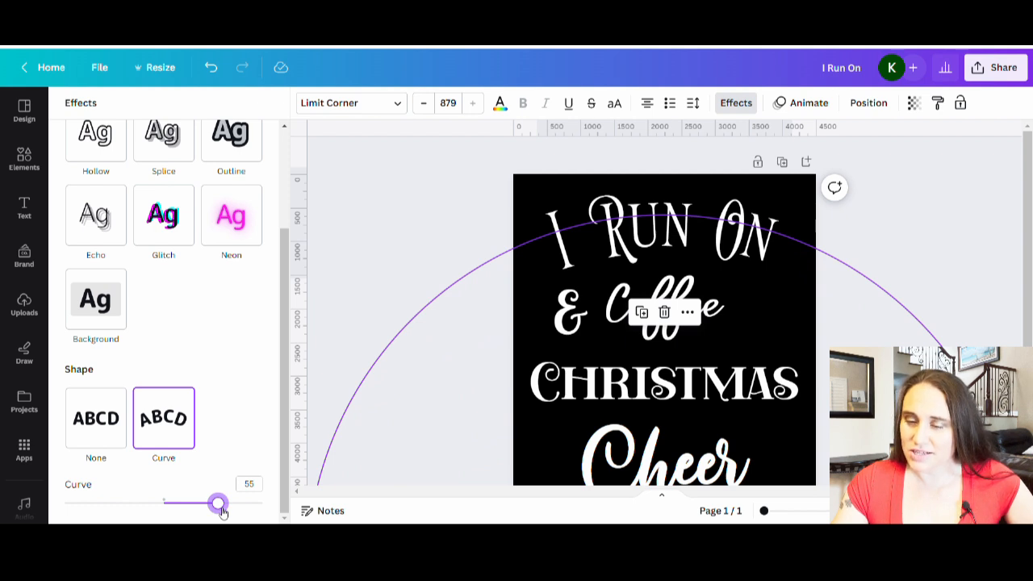
{"action": "left_click_drag", "start_coordinate": [223, 512], "coordinate": [223, 512]}
{"action": "left_click_drag", "start_coordinate": [691, 239], "coordinate": [691, 236]}
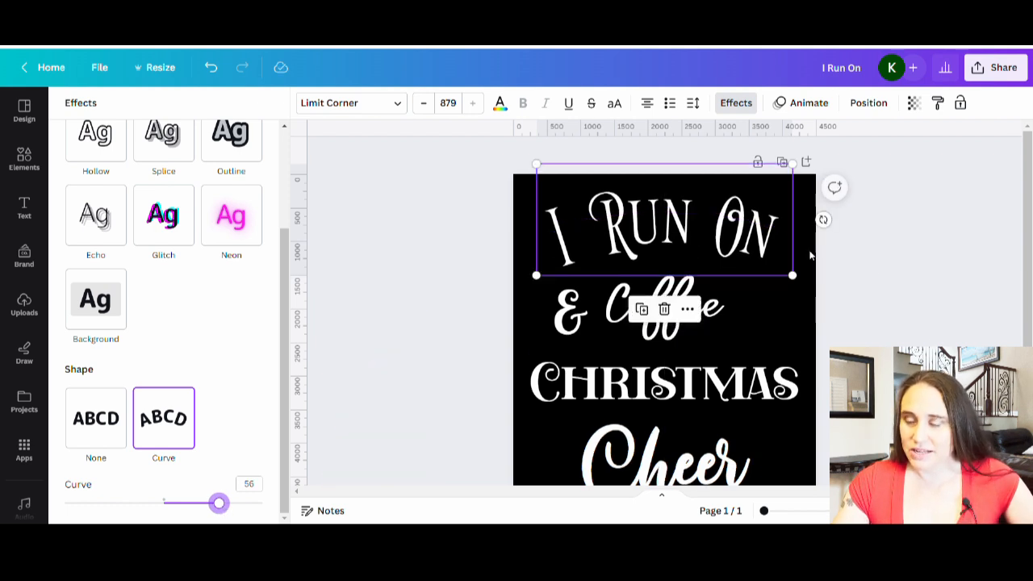
{"action": "left_click", "coordinate": [878, 283]}
{"action": "left_click", "coordinate": [890, 286]}
Step: Enlarge the "Coffee" text to size 760, centred beneath "I Run On", and move the "&" down below its first letter
{"action": "left_click_drag", "start_coordinate": [637, 324], "coordinate": [651, 310]}
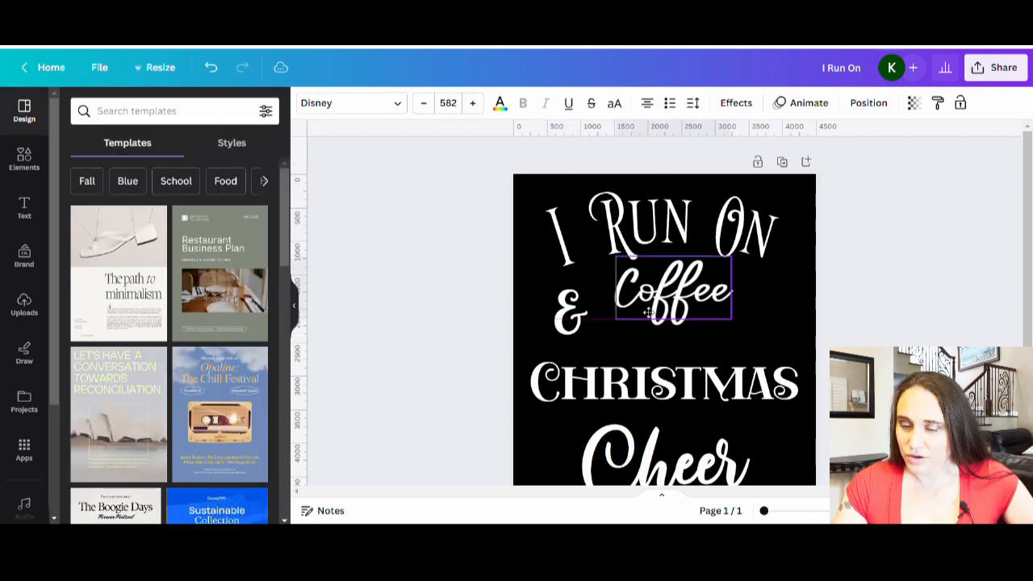
{"action": "left_click_drag", "start_coordinate": [731, 320], "coordinate": [765, 337]}
{"action": "left_click_drag", "start_coordinate": [685, 312], "coordinate": [669, 312]}
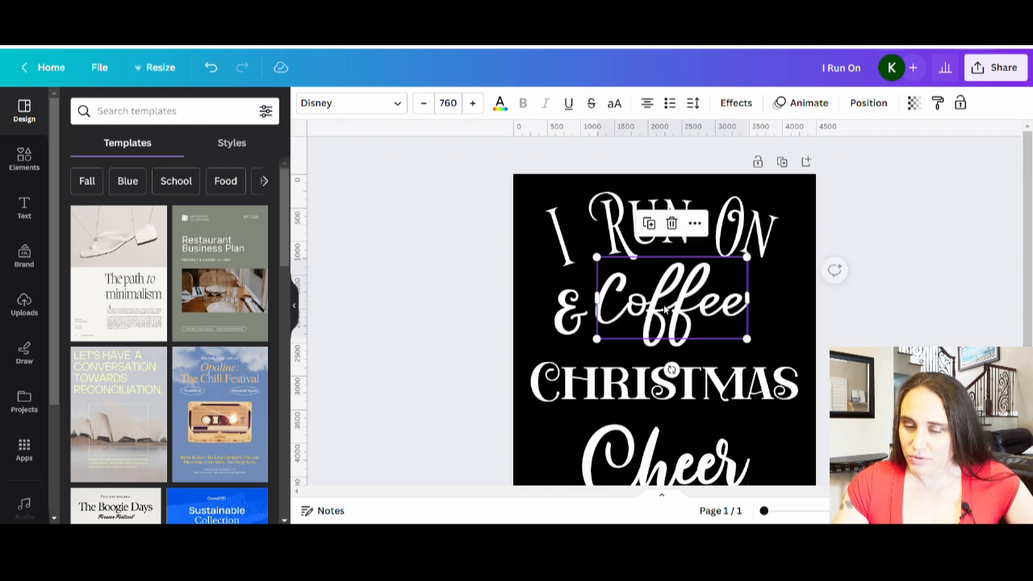
{"action": "left_click", "coordinate": [572, 331]}
{"action": "left_click_drag", "start_coordinate": [571, 331], "coordinate": [578, 353]}
Step: Tilt the "Christmas" text slightly so it rises to the right, and enlarge it to size 600
{"action": "left_click", "coordinate": [670, 456]}
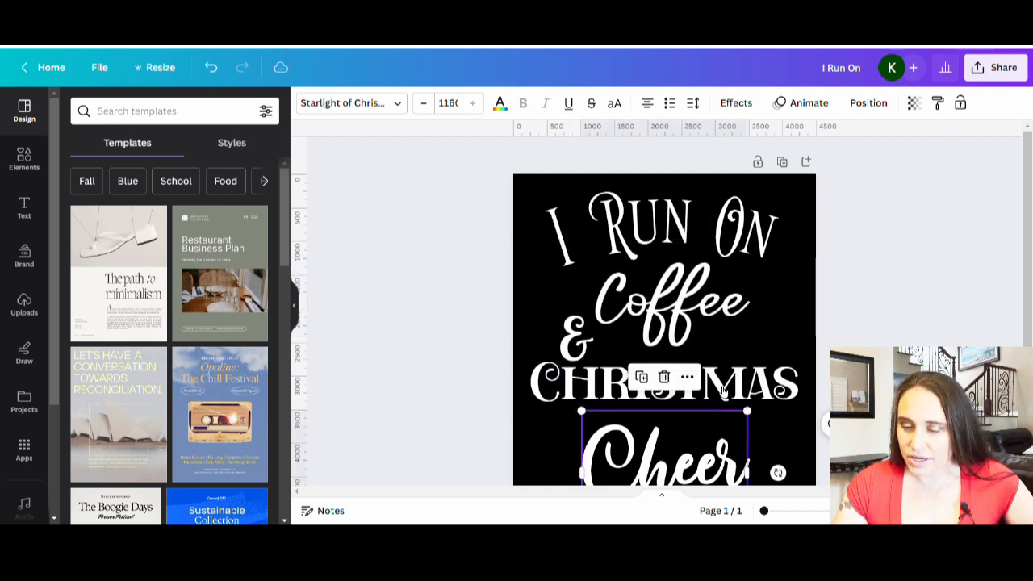
{"action": "scroll", "coordinate": [762, 327], "scroll_direction": "down", "scroll_amount": 2}
{"action": "left_click", "coordinate": [753, 272]}
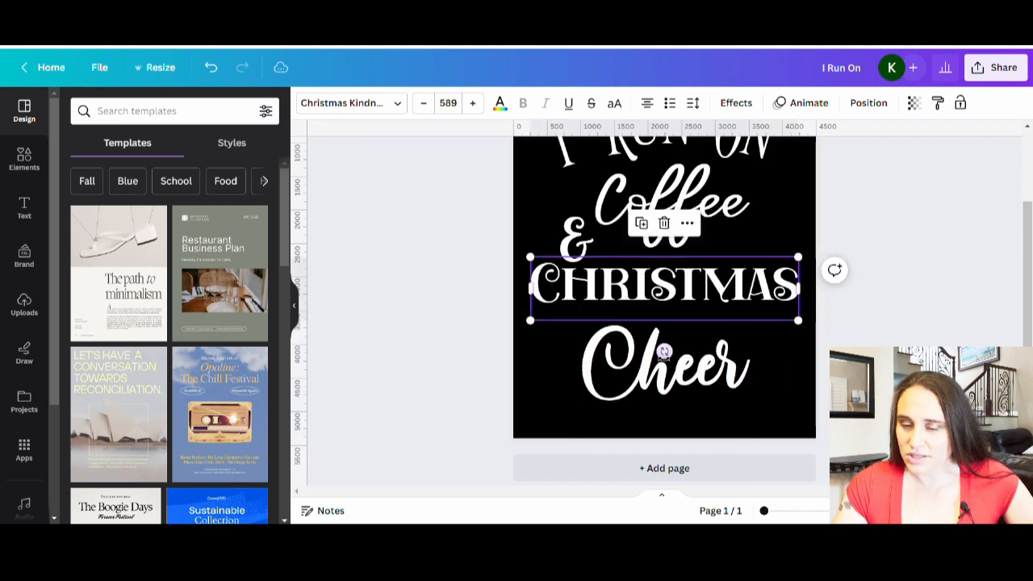
{"action": "mouse_move", "coordinate": [664, 351]}
{"action": "left_mouse_down"}
{"action": "mouse_move", "coordinate": [683, 362]}
{"action": "mouse_move", "coordinate": [675, 356]}
{"action": "left_mouse_up"}
{"action": "left_click_drag", "start_coordinate": [799, 244], "coordinate": [804, 242]}
{"action": "left_click_drag", "start_coordinate": [761, 269], "coordinate": [760, 270]}
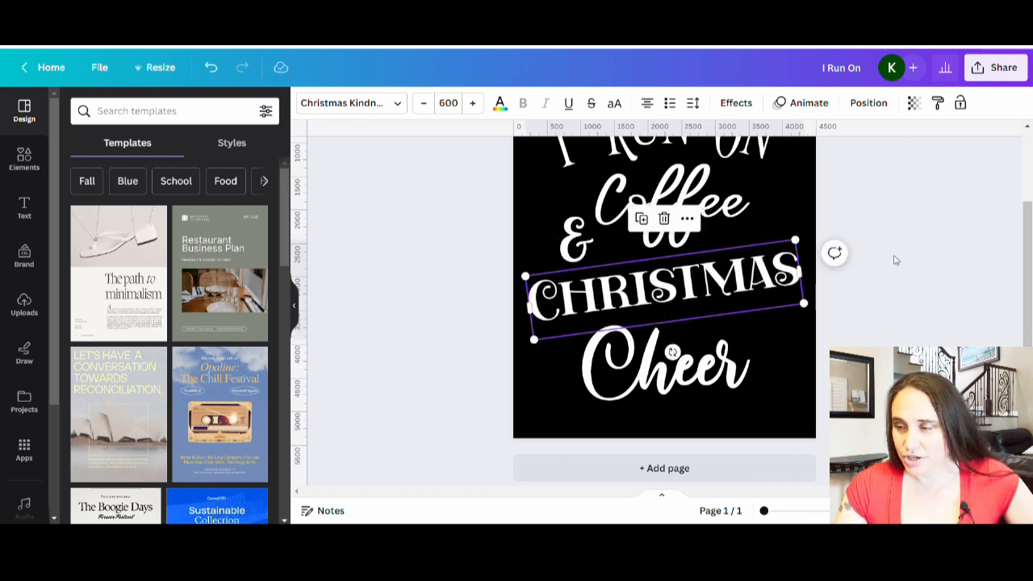
{"action": "left_click", "coordinate": [894, 258]}
Step: Tilt the "Cheer" text slightly to follow the slant of "Christmas" and place it just below that word, a little right of centre
{"action": "left_click_drag", "start_coordinate": [714, 387], "coordinate": [729, 402]}
{"action": "left_click_drag", "start_coordinate": [680, 482], "coordinate": [699, 482]}
{"action": "left_click_drag", "start_coordinate": [696, 385], "coordinate": [696, 371]}
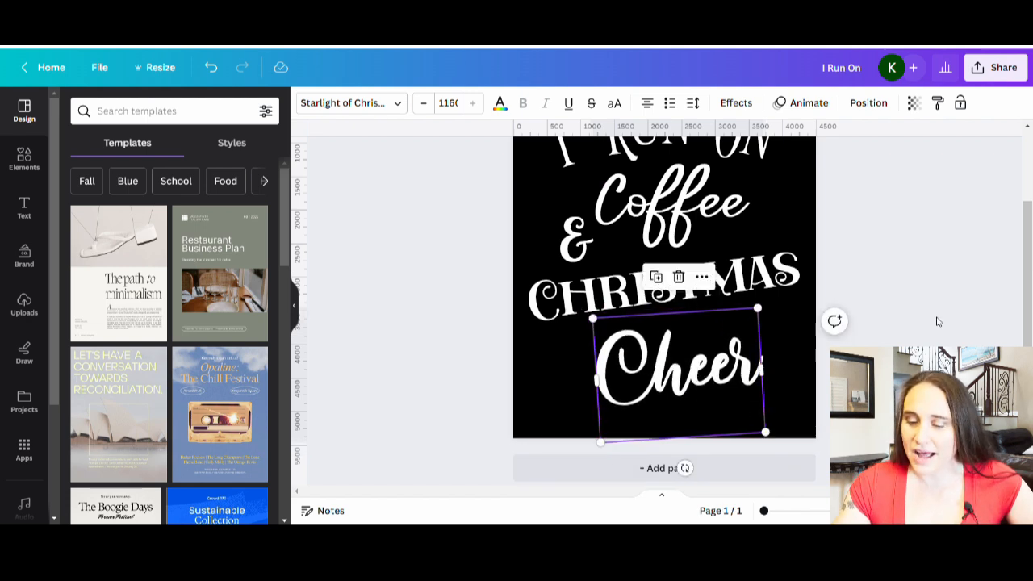
{"action": "left_click", "coordinate": [917, 261]}
{"action": "scroll", "coordinate": [917, 261], "scroll_direction": "up", "scroll_amount": 2}
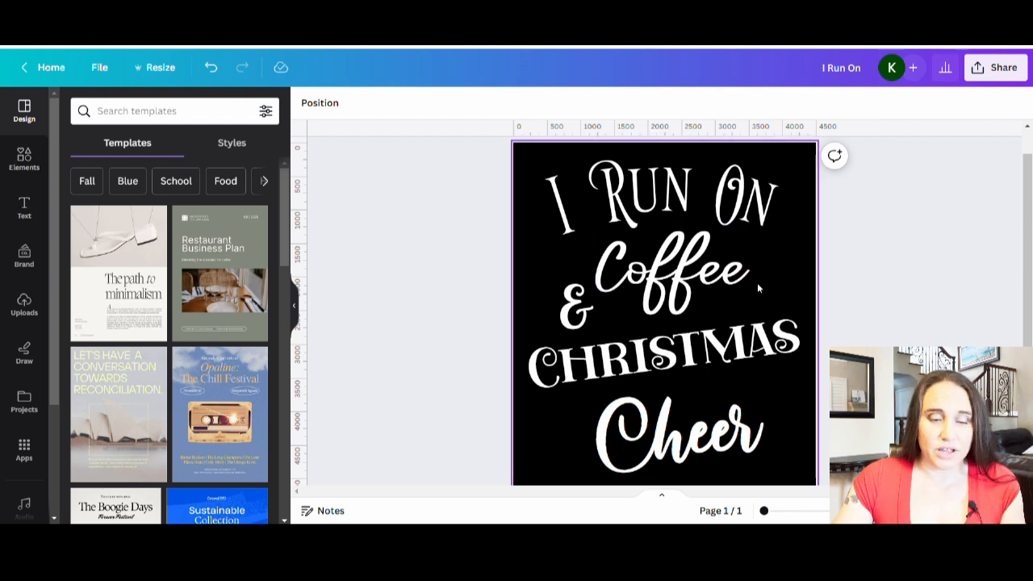
Step: Search the graphics for "coffee", add the line-art steaming cup on a saucer to the page and recolour it white
{"action": "left_click", "coordinate": [31, 168]}
{"action": "left_click", "coordinate": [164, 112]}
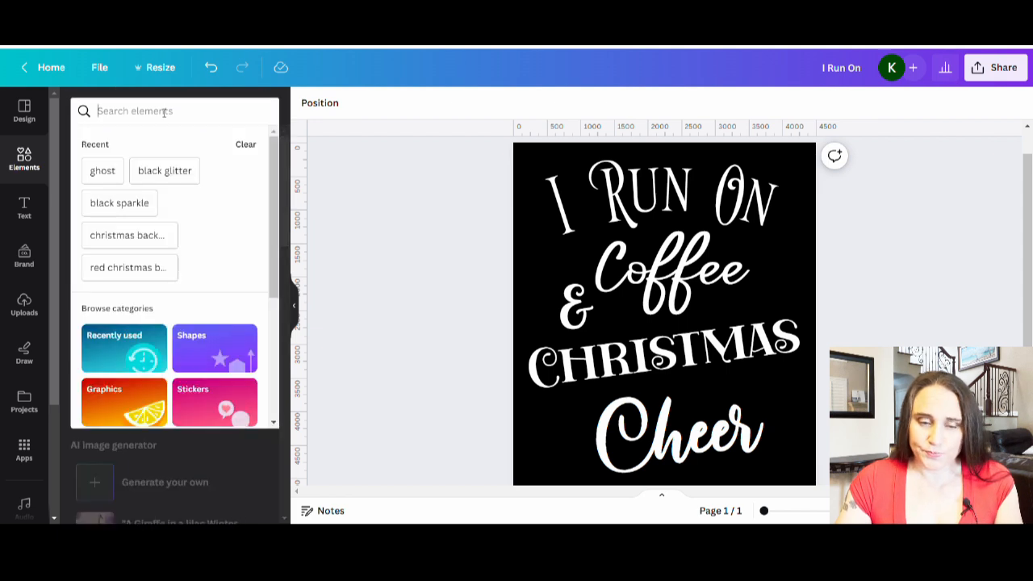
{"action": "type", "text": "coffee"}
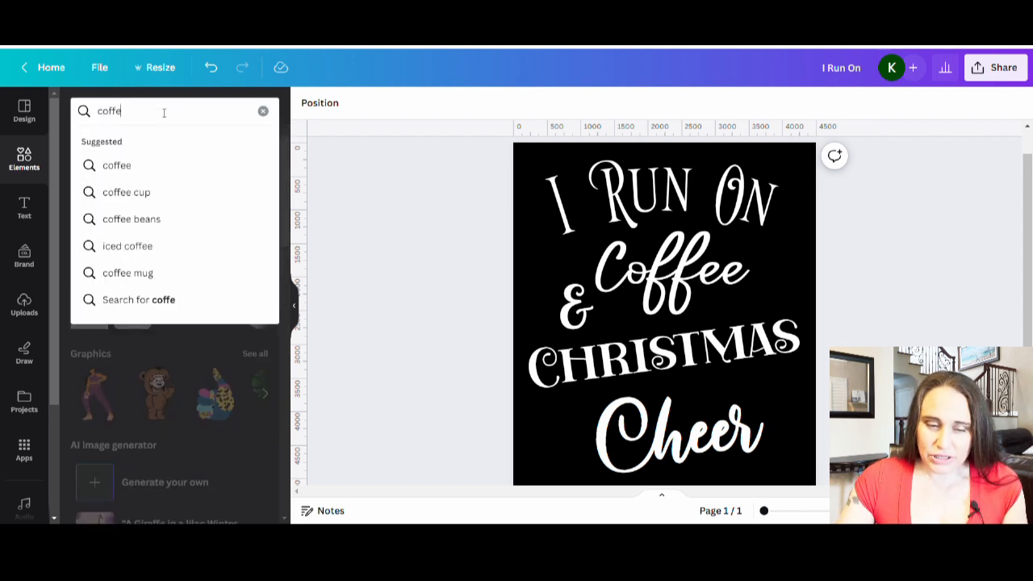
{"action": "key", "text": "Return"}
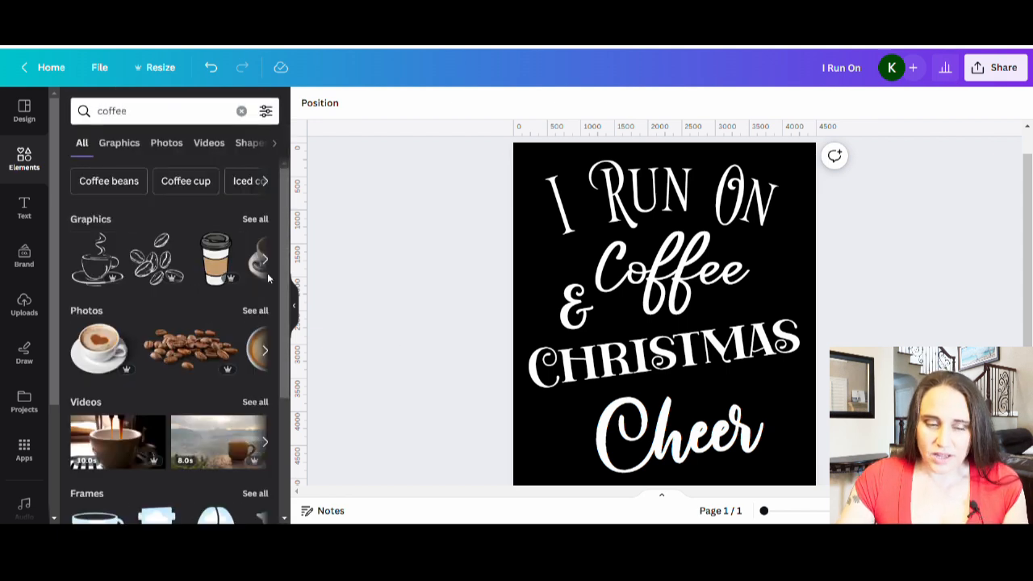
{"action": "left_click", "coordinate": [255, 221]}
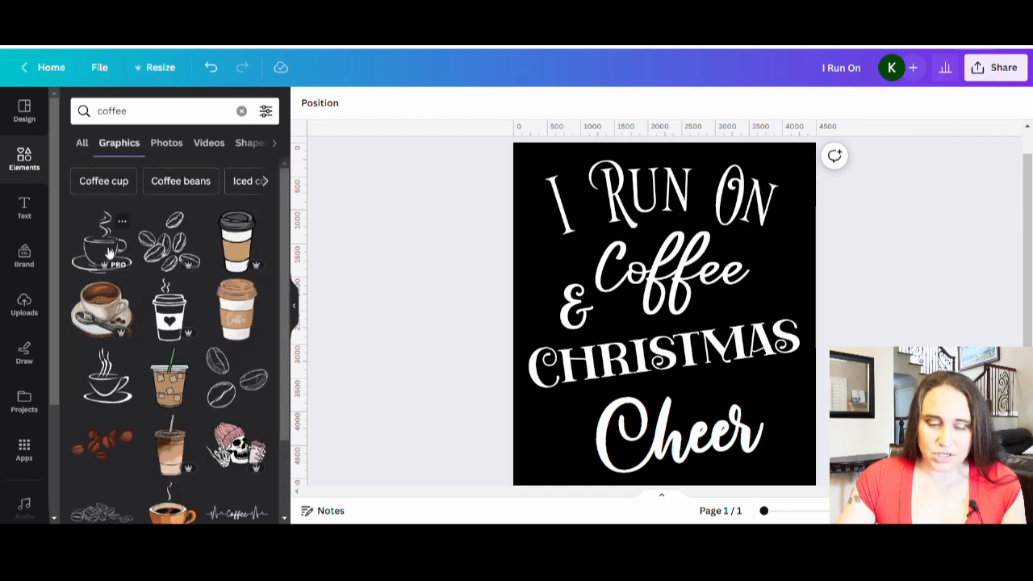
{"action": "left_click", "coordinate": [109, 393]}
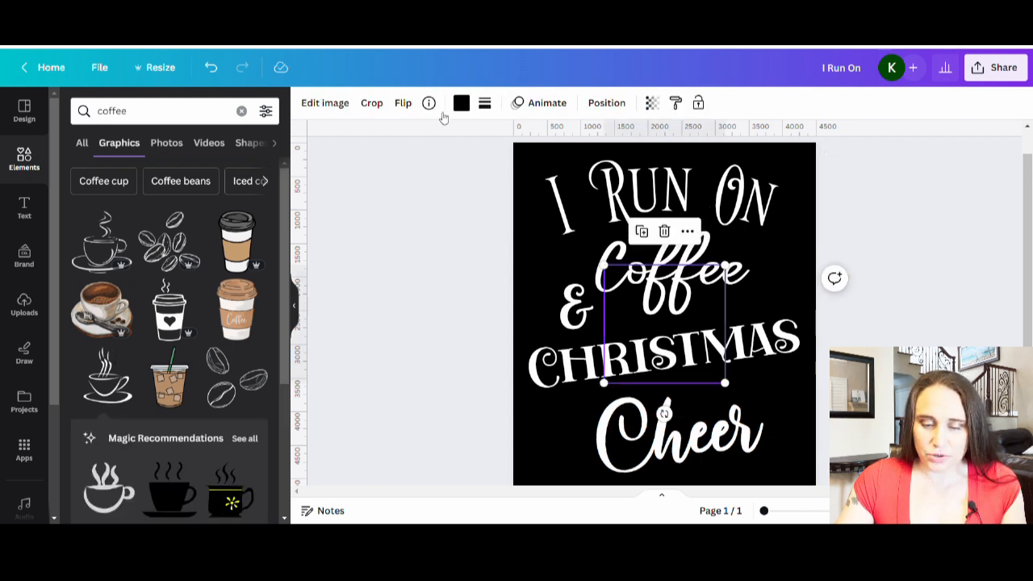
{"action": "left_click", "coordinate": [461, 103]}
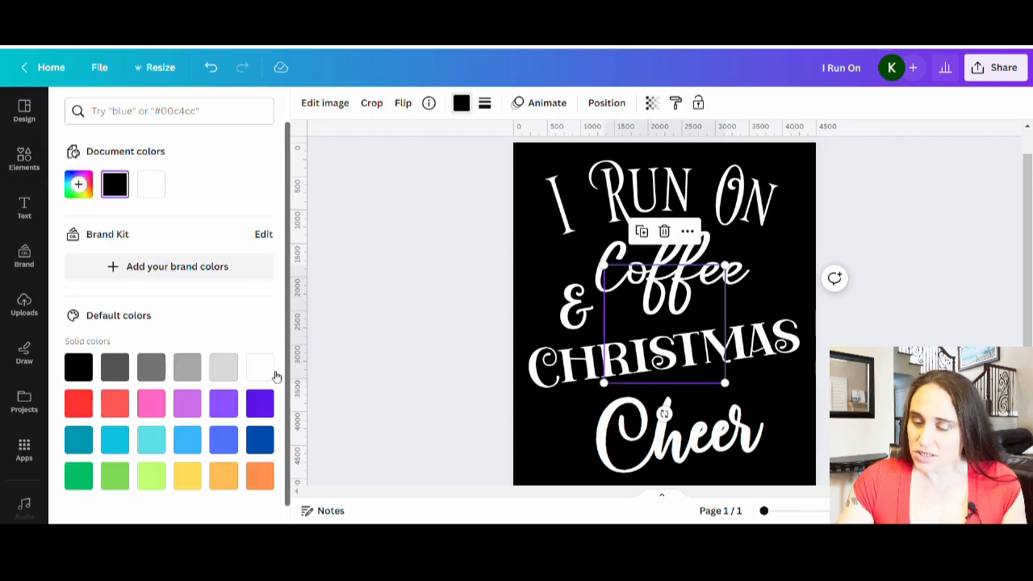
{"action": "left_click", "coordinate": [260, 368]}
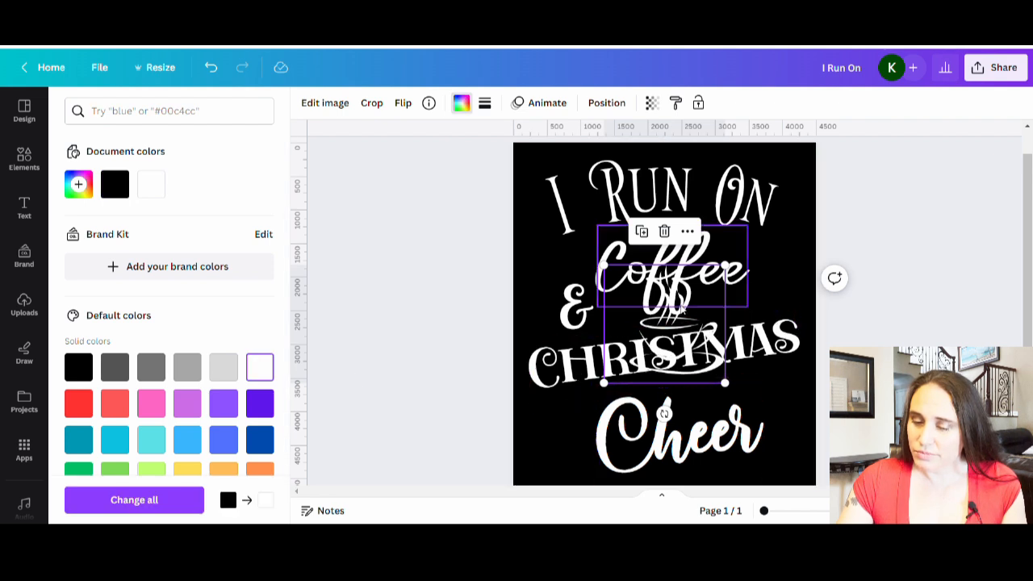
{"action": "left_click", "coordinate": [703, 303]}
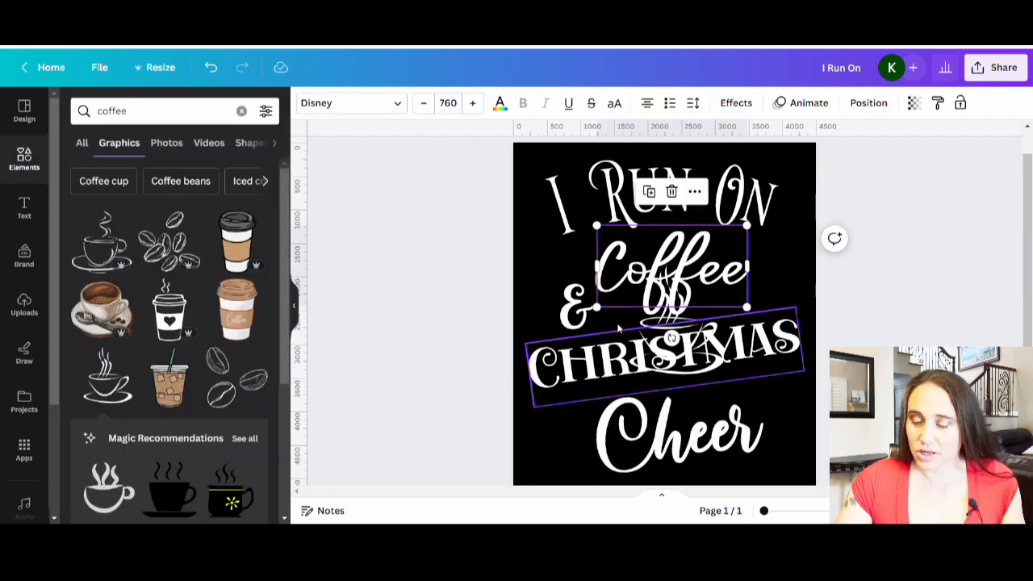
{"action": "left_click", "coordinate": [662, 277]}
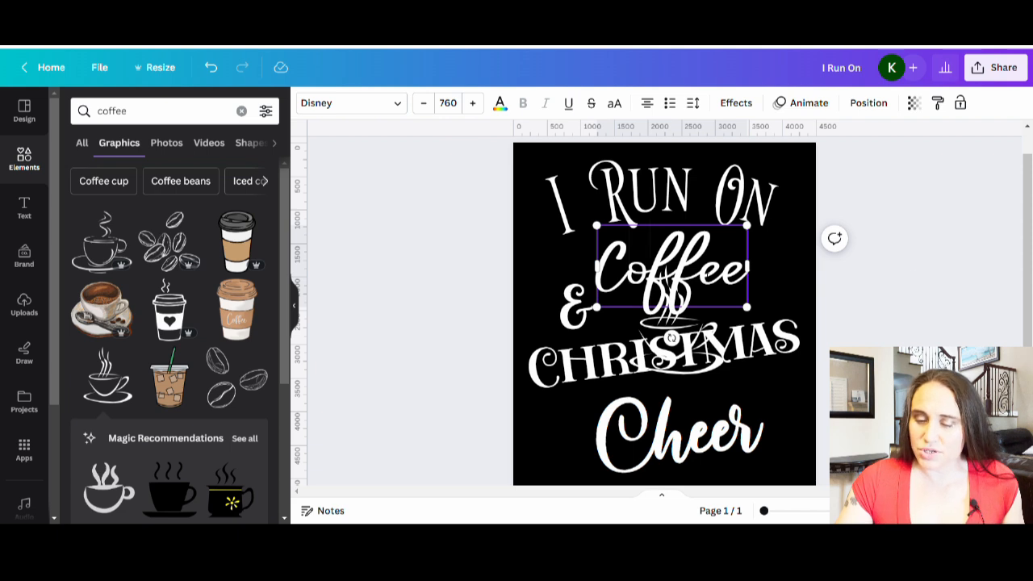
{"action": "left_click", "coordinate": [941, 337]}
{"action": "left_click", "coordinate": [678, 257]}
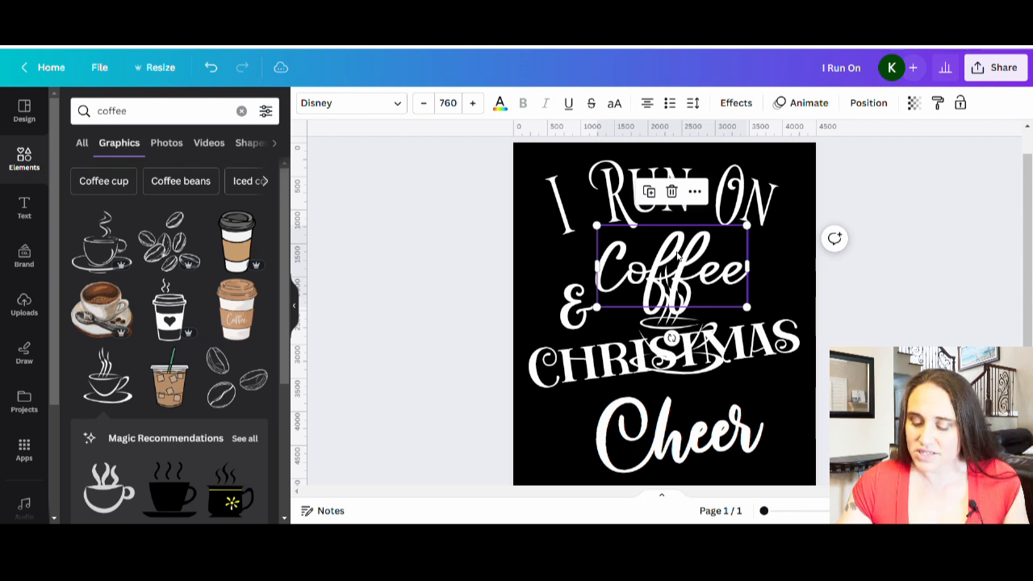
{"action": "left_click", "coordinate": [814, 278]}
{"action": "left_click", "coordinate": [725, 272]}
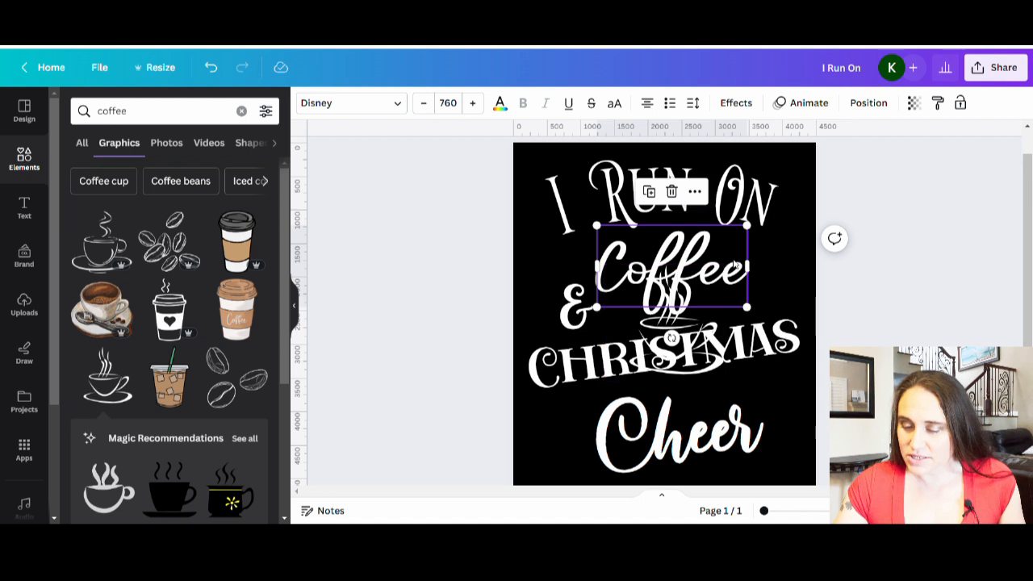
{"action": "left_click", "coordinate": [830, 309]}
Step: Shrink the coffee cup graphic to just over a quarter of the page width and place it right of "Coffee", shifting that text left
{"action": "left_click_drag", "start_coordinate": [660, 330], "coordinate": [742, 281]}
{"action": "left_click_drag", "start_coordinate": [830, 220], "coordinate": [793, 249]}
{"action": "left_click_drag", "start_coordinate": [752, 305], "coordinate": [784, 286]}
{"action": "left_click_drag", "start_coordinate": [670, 283], "coordinate": [662, 278]}
{"action": "left_click", "coordinate": [775, 319]}
{"action": "left_click_drag", "start_coordinate": [774, 284], "coordinate": [774, 270]}
Step: Shift the "&" and the "Coffee" text slightly up and left, and fine-tune the cup graphic's position beside them
{"action": "left_click_drag", "start_coordinate": [574, 315], "coordinate": [568, 308]}
{"action": "left_click", "coordinate": [650, 292]}
{"action": "left_click_drag", "start_coordinate": [651, 291], "coordinate": [648, 290]}
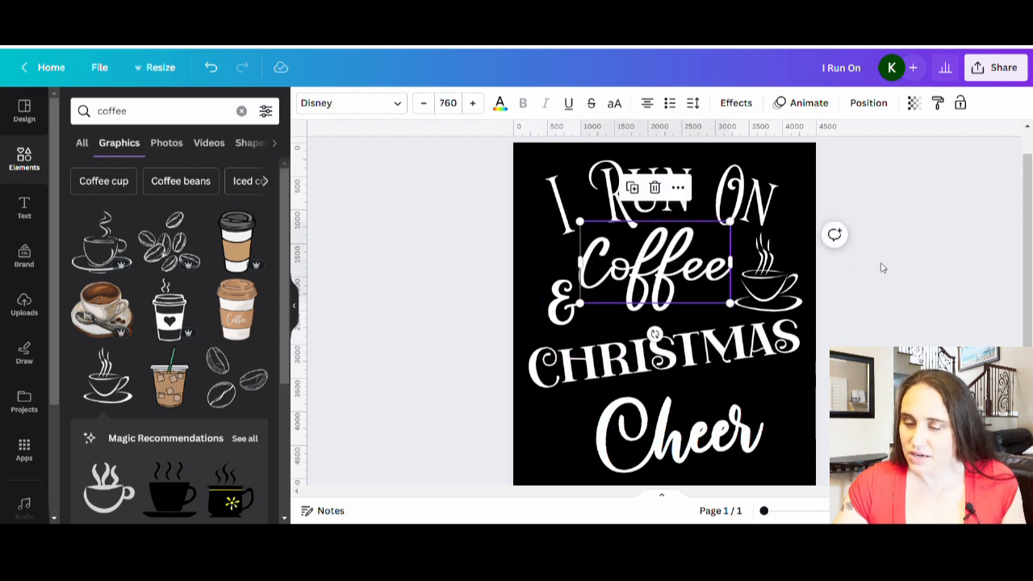
{"action": "left_click", "coordinate": [759, 288]}
{"action": "left_click_drag", "start_coordinate": [760, 288], "coordinate": [761, 288]}
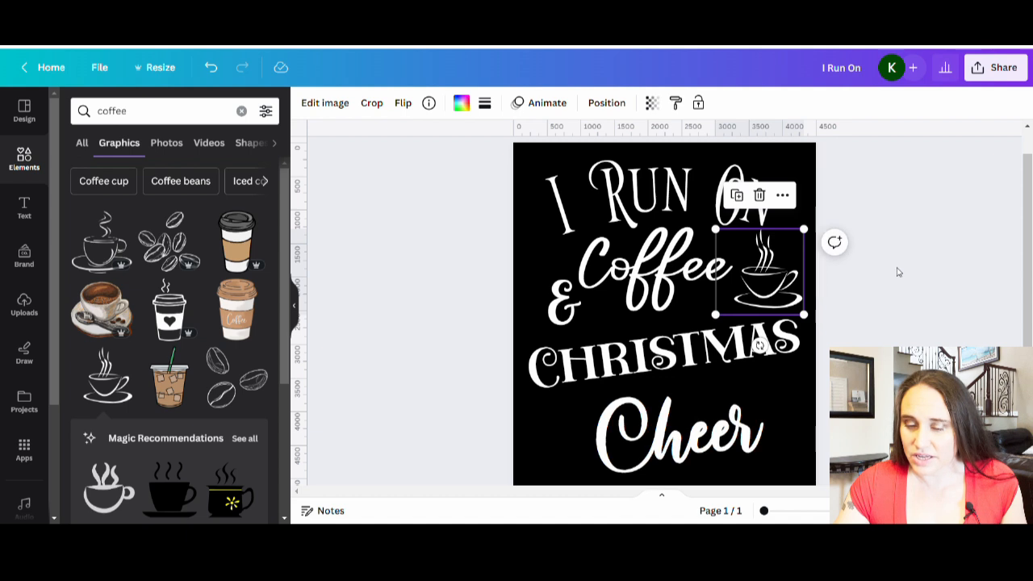
Step: Nudge the "&" down towards "Christmas" and move the "Cheer" text slightly left and down
{"action": "left_click", "coordinate": [890, 266]}
{"action": "left_click_drag", "start_coordinate": [555, 321], "coordinate": [556, 326]}
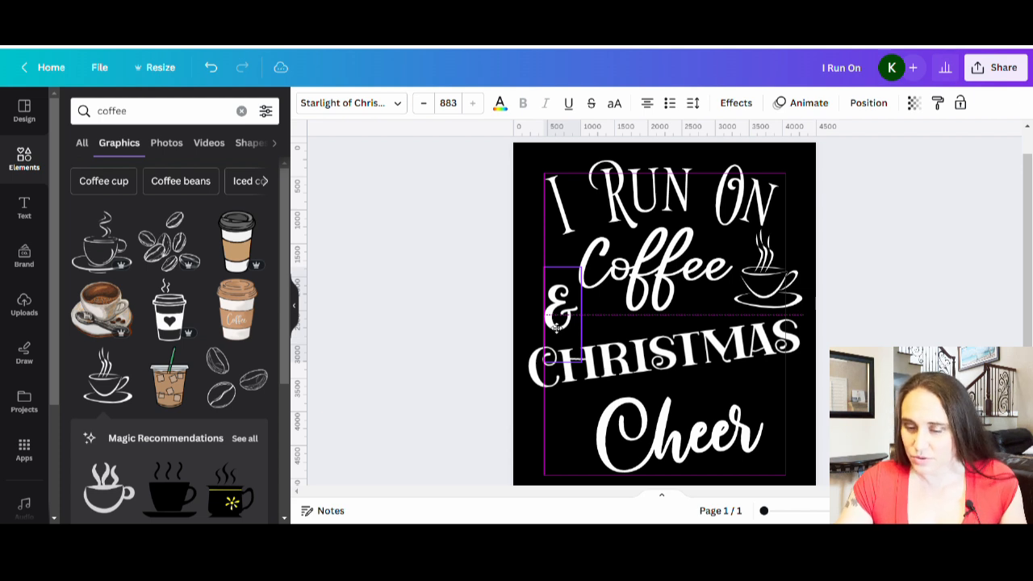
{"action": "left_click_drag", "start_coordinate": [557, 326], "coordinate": [556, 326]}
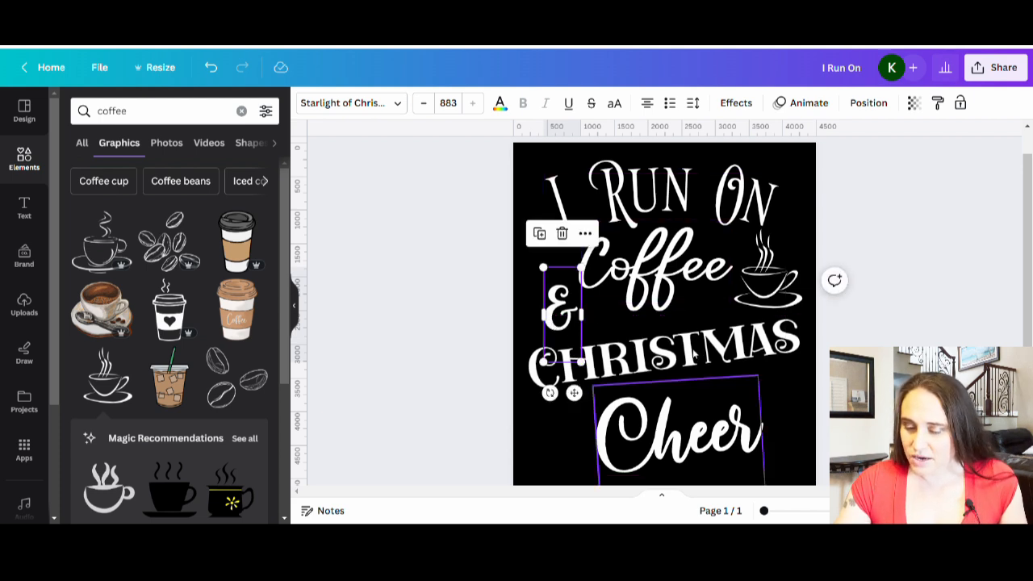
{"action": "left_click", "coordinate": [640, 449]}
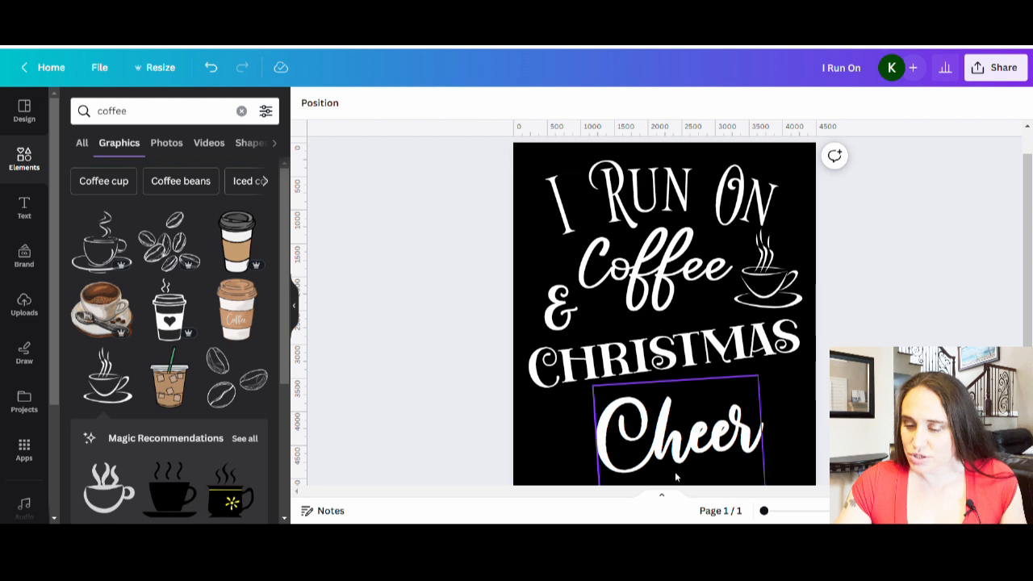
{"action": "left_click_drag", "start_coordinate": [639, 448], "coordinate": [633, 451]}
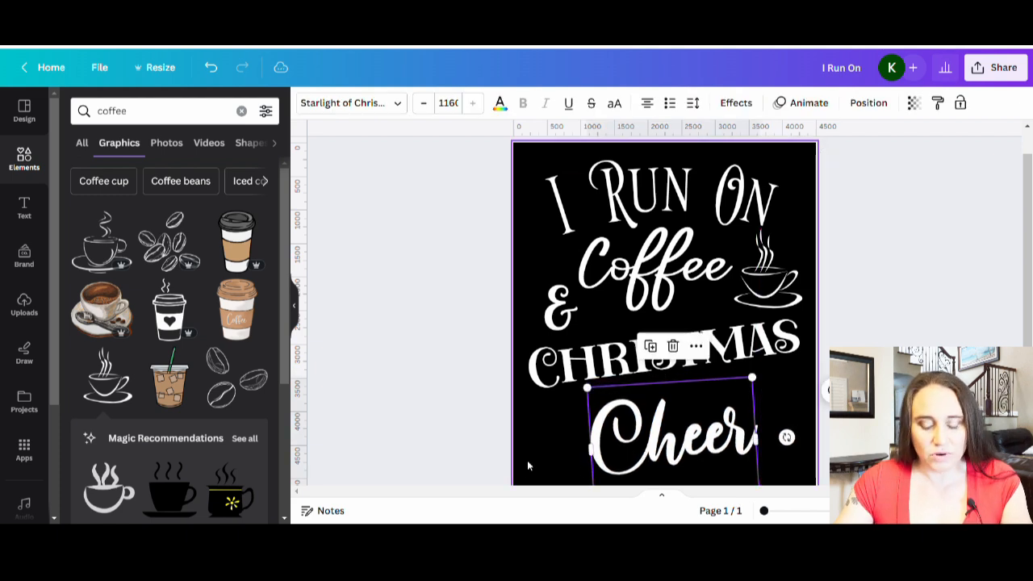
Step: Search the graphics for "christmas", add the zigzag line-art tree topped with a star to the page and recolour it white
{"action": "left_click", "coordinate": [160, 113]}
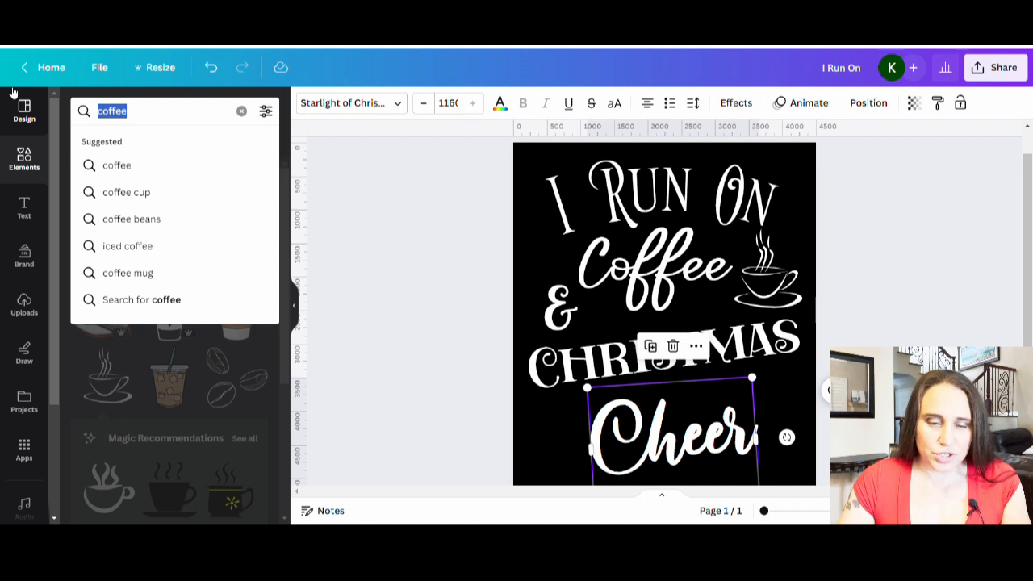
{"action": "type", "text": "ch"}
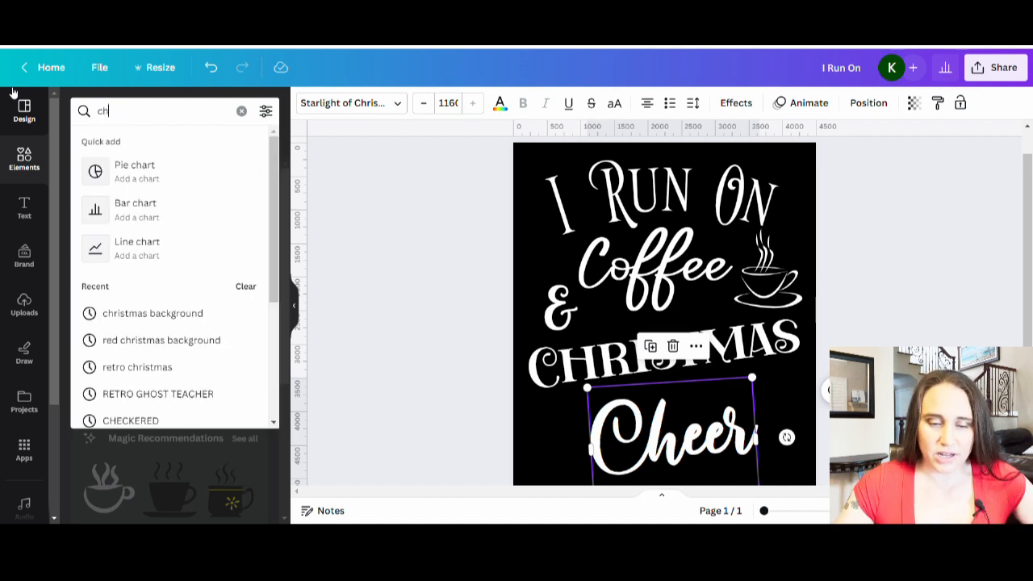
{"action": "type", "text": "ristmas"}
{"action": "key", "text": "Return"}
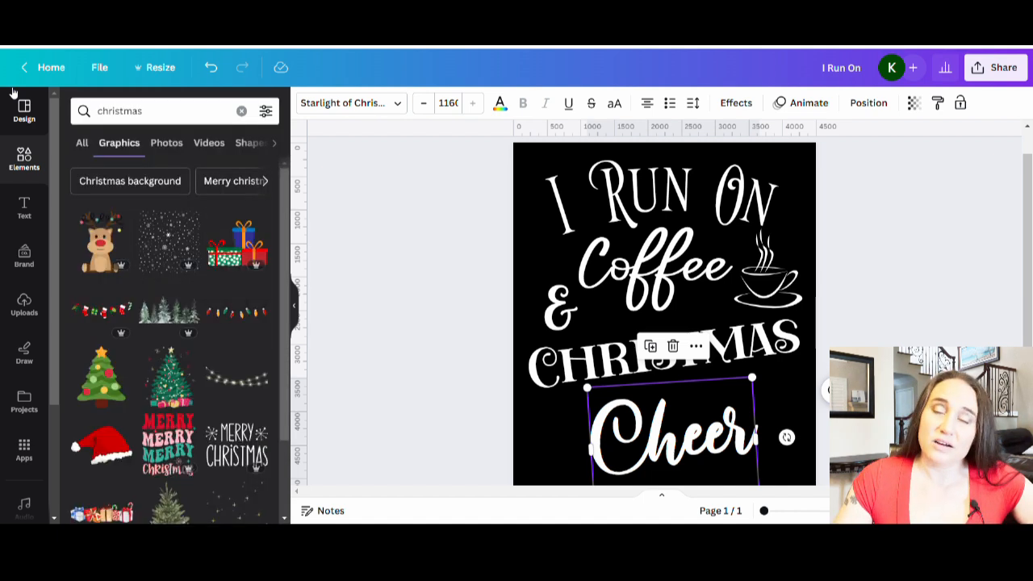
{"action": "scroll", "coordinate": [166, 319], "scroll_direction": "down", "scroll_amount": 5}
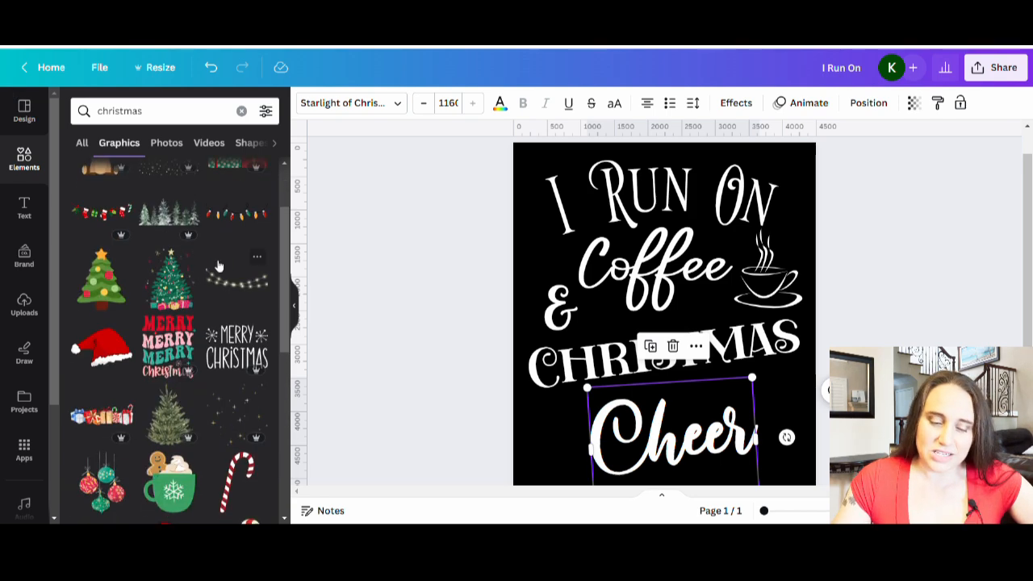
{"action": "scroll", "coordinate": [187, 323], "scroll_direction": "down", "scroll_amount": 3}
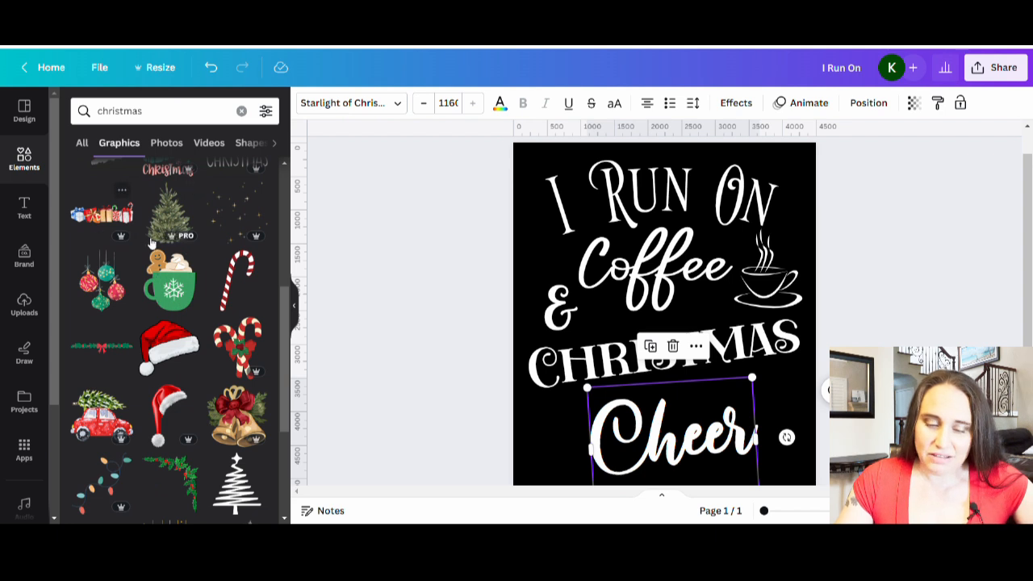
{"action": "scroll", "coordinate": [193, 439], "scroll_direction": "down", "scroll_amount": 3}
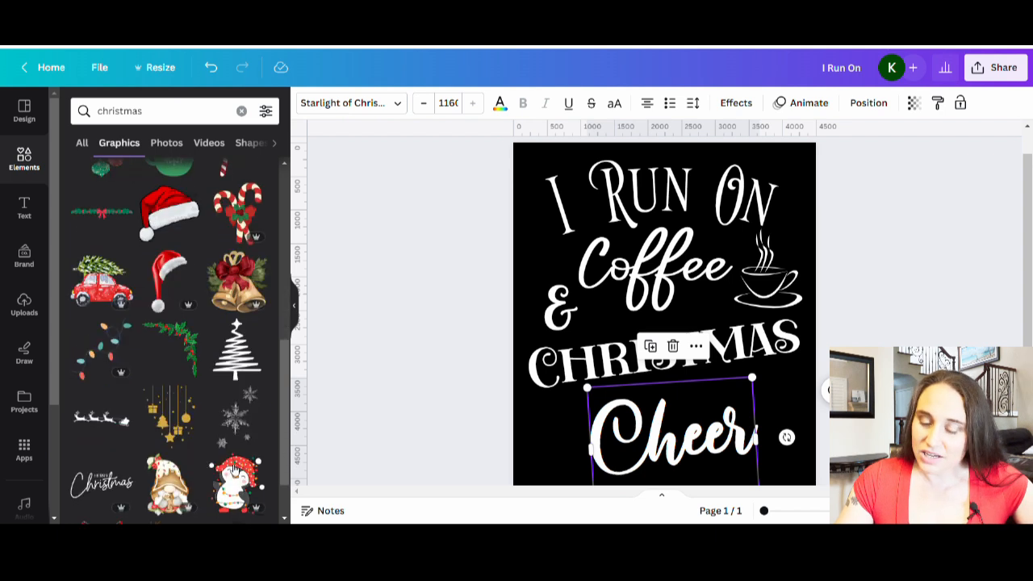
{"action": "left_click", "coordinate": [234, 355]}
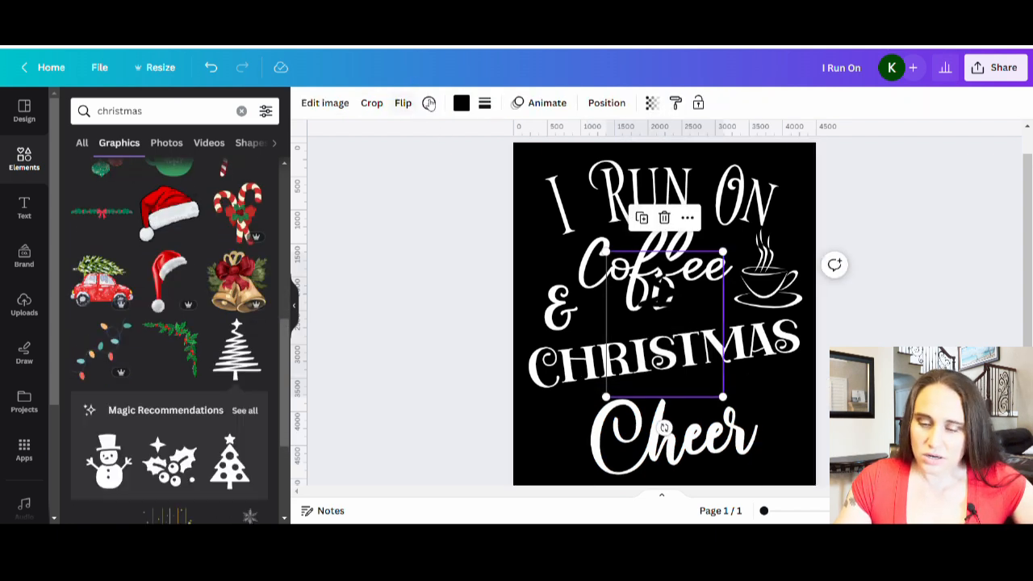
{"action": "left_click", "coordinate": [459, 104]}
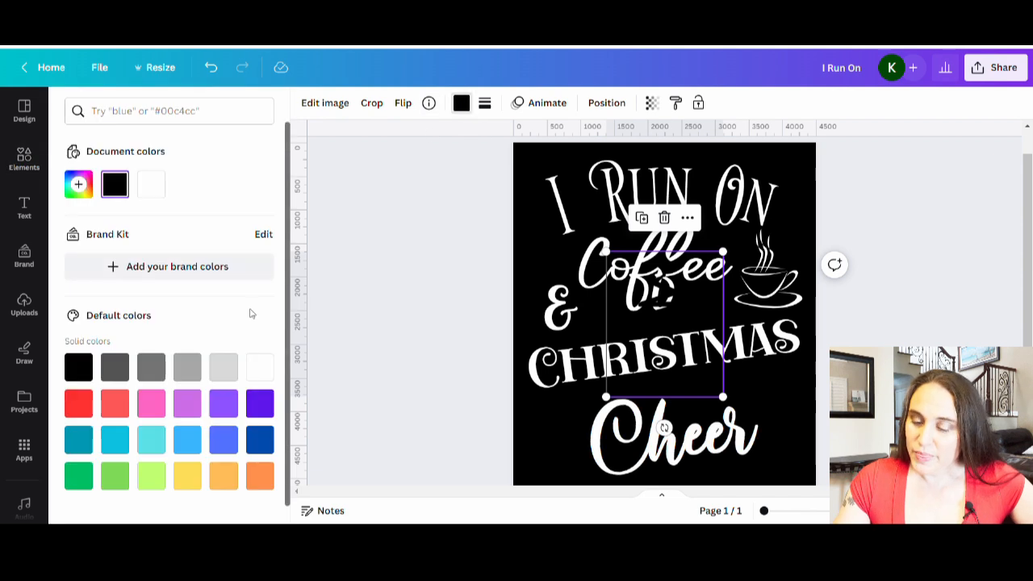
{"action": "left_click", "coordinate": [260, 368]}
Step: Shrink the zigzag tree to just under a quarter of the page width and place it left of "Cheer"
{"action": "left_click_drag", "start_coordinate": [686, 298], "coordinate": [598, 395]}
{"action": "left_click_drag", "start_coordinate": [636, 348], "coordinate": [587, 401]}
{"action": "left_click_drag", "start_coordinate": [549, 440], "coordinate": [552, 442]}
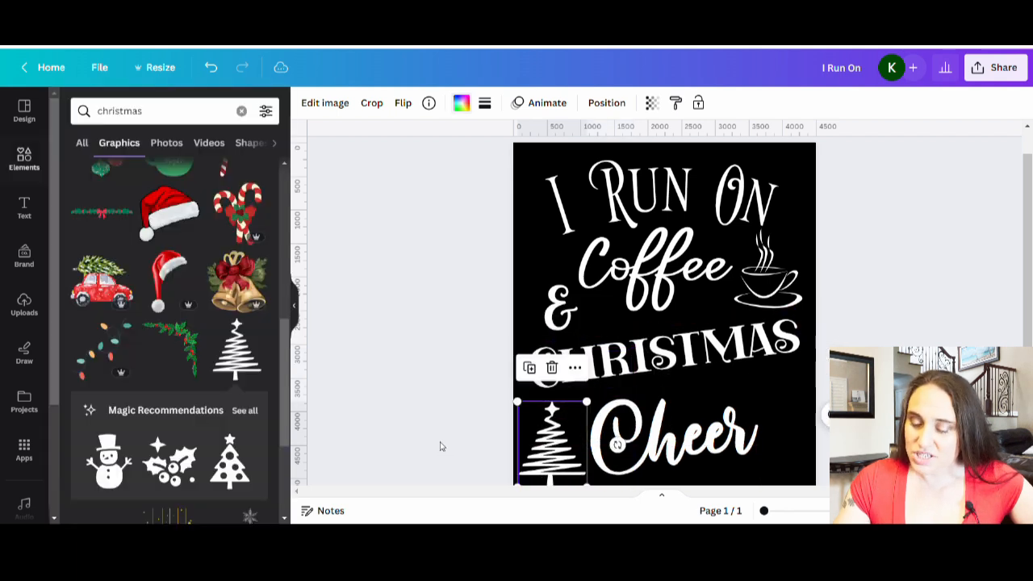
{"action": "left_click", "coordinate": [362, 331]}
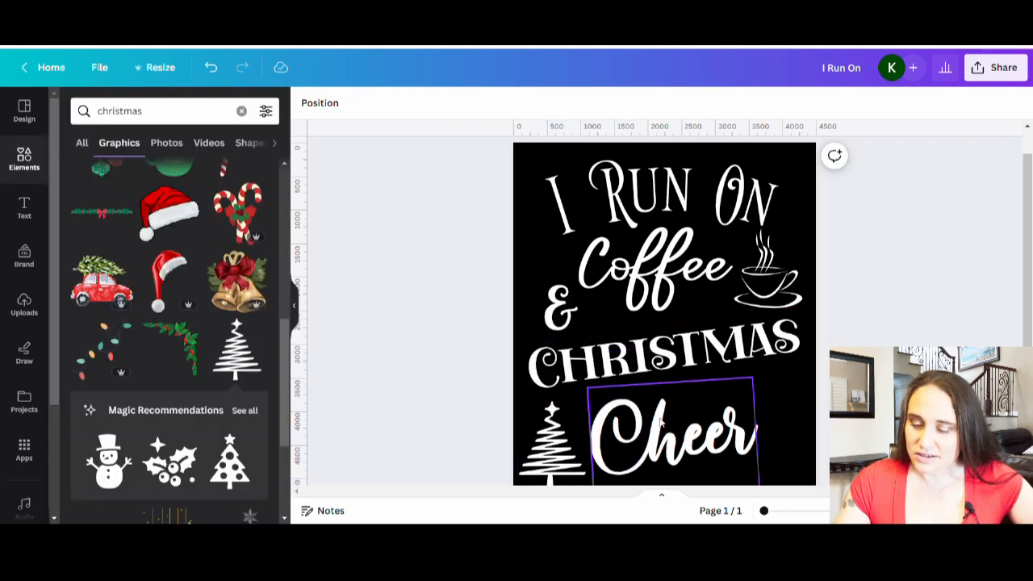
Step: Nudge the "Cheer" text slightly right and up, and shift the zigzag tree slightly right beside it, fully inside the page
{"action": "left_click_drag", "start_coordinate": [654, 434], "coordinate": [659, 428]}
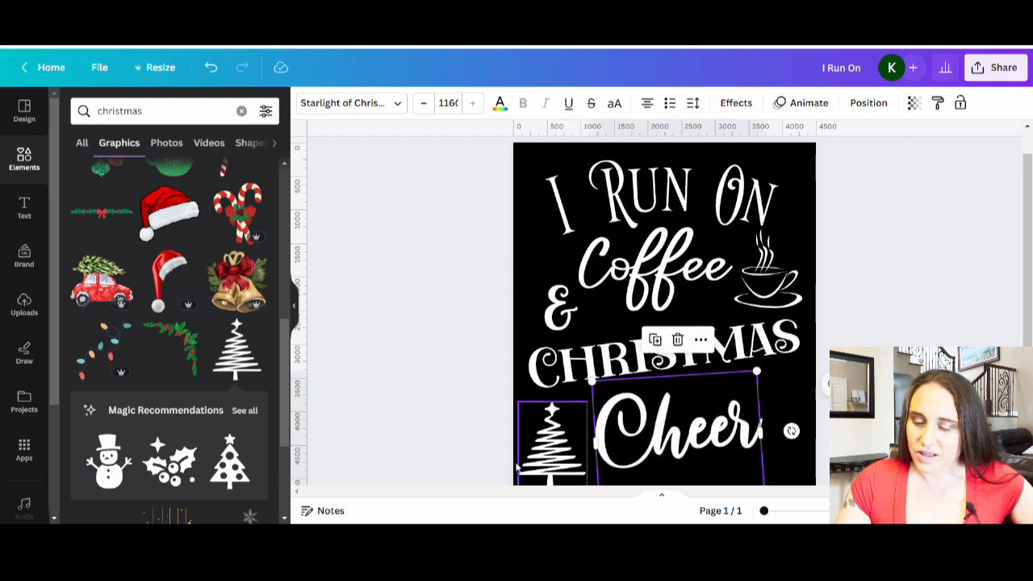
{"action": "left_click", "coordinate": [543, 458]}
{"action": "scroll", "coordinate": [452, 367], "scroll_direction": "down", "scroll_amount": 2}
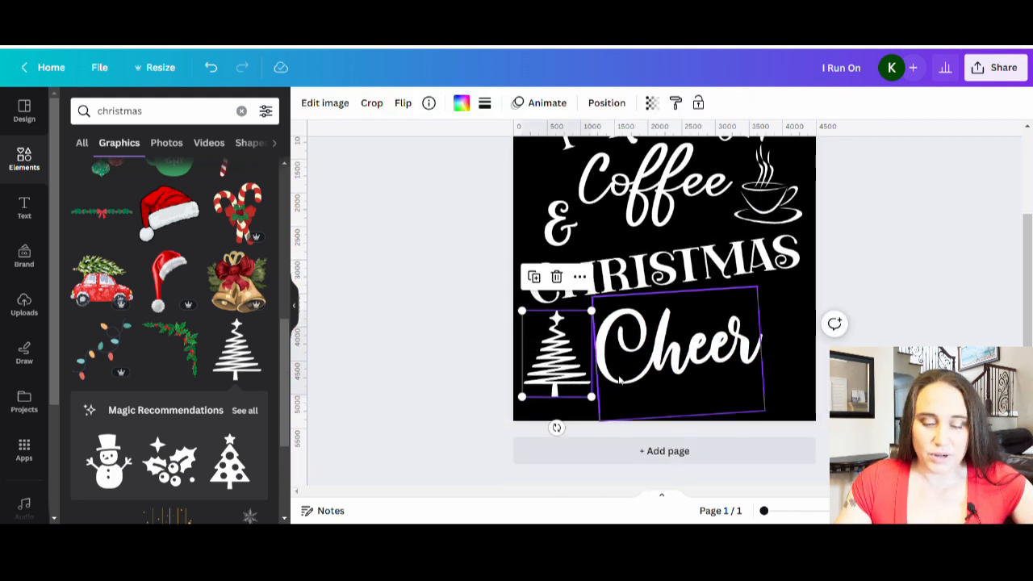
{"action": "left_click_drag", "start_coordinate": [578, 389], "coordinate": [581, 397]}
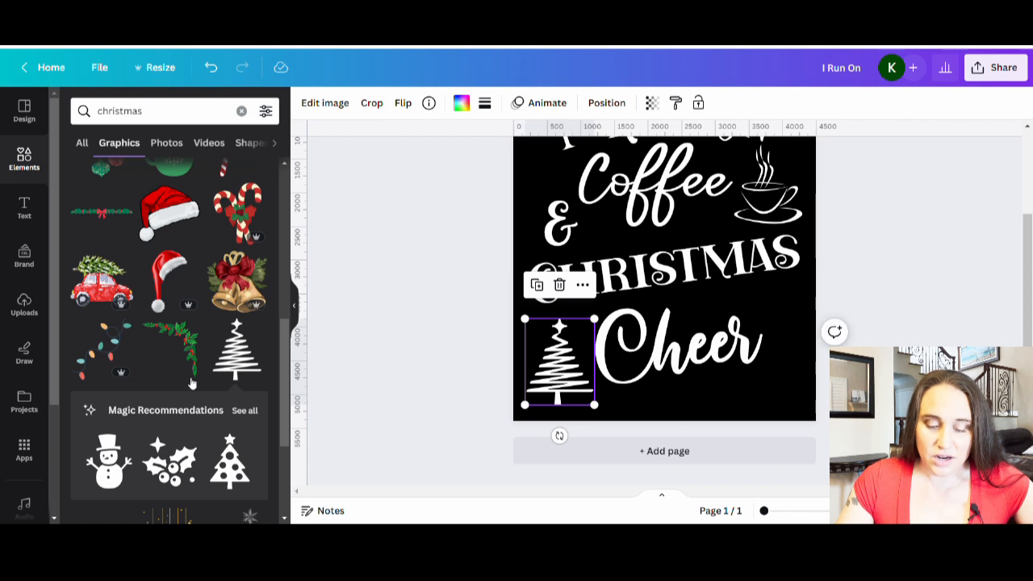
Step: Look through more of the "christmas" graphics for other decorations that could suit the design
{"action": "scroll", "coordinate": [209, 410], "scroll_direction": "down", "scroll_amount": 5}
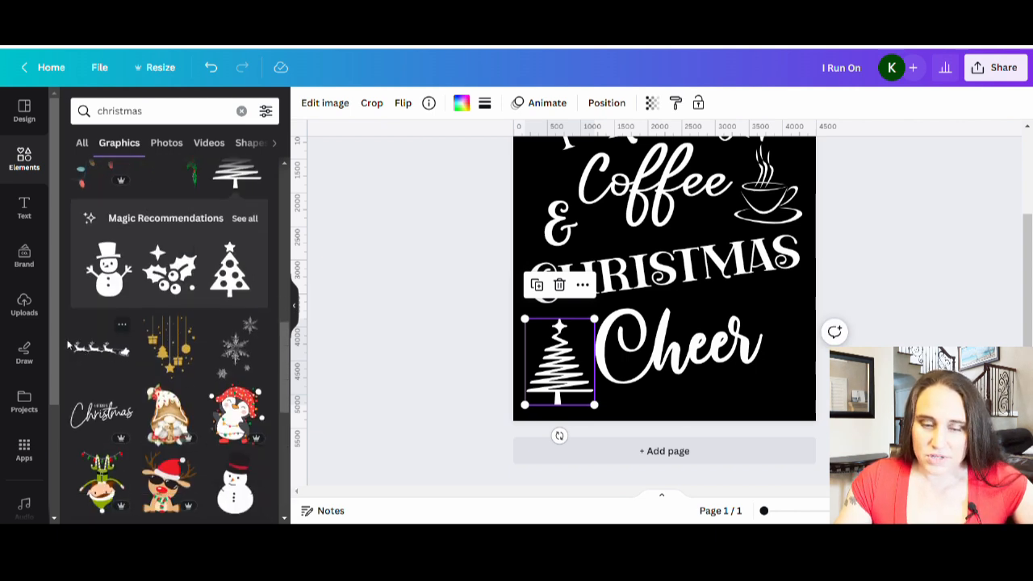
{"action": "scroll", "coordinate": [190, 354], "scroll_direction": "down", "scroll_amount": 3}
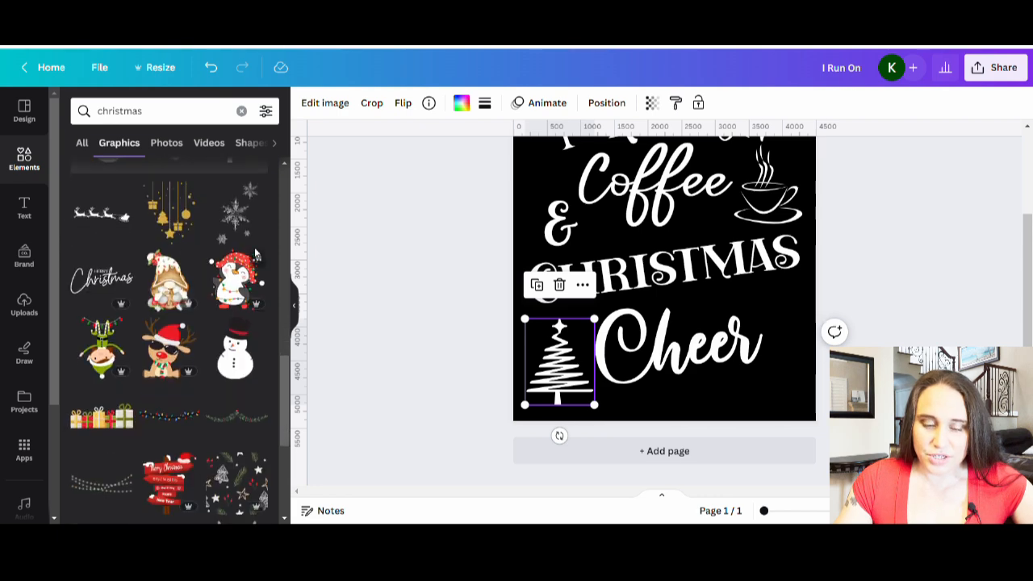
{"action": "scroll", "coordinate": [250, 224], "scroll_direction": "down", "scroll_amount": 10}
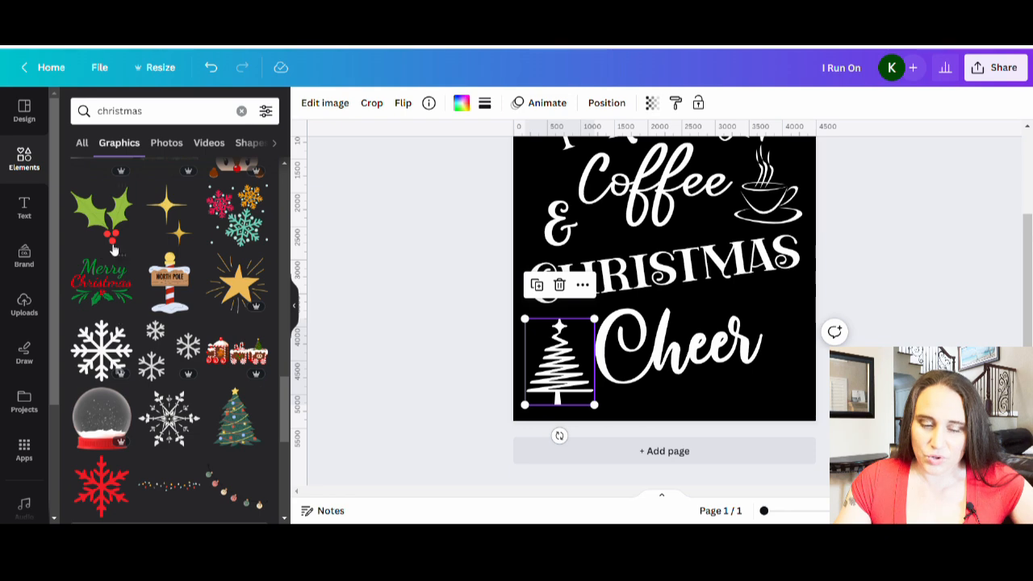
{"action": "scroll", "coordinate": [103, 243], "scroll_direction": "down", "scroll_amount": 5}
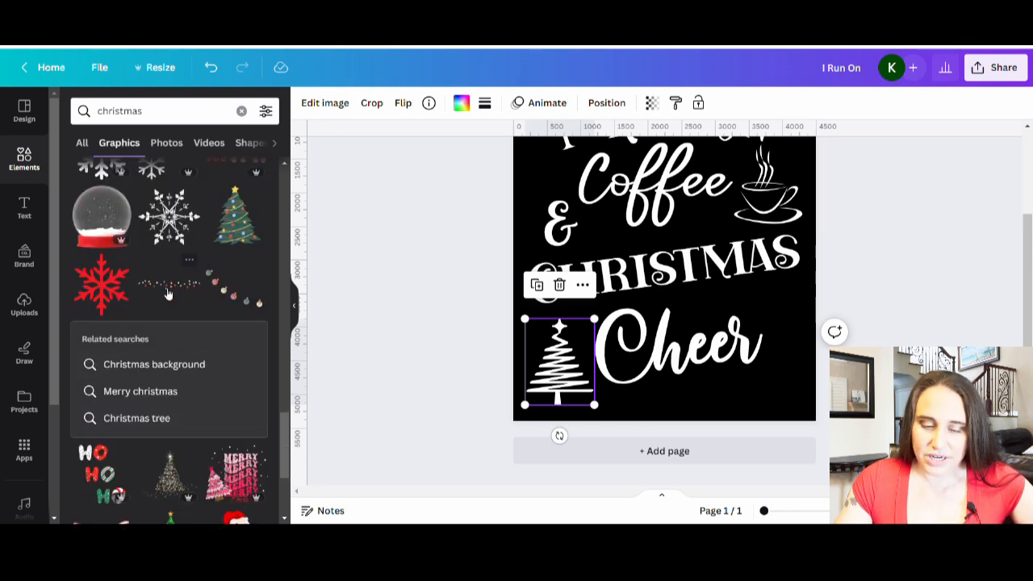
{"action": "scroll", "coordinate": [161, 339], "scroll_direction": "down", "scroll_amount": 2}
{"action": "scroll", "coordinate": [161, 307], "scroll_direction": "down", "scroll_amount": 6}
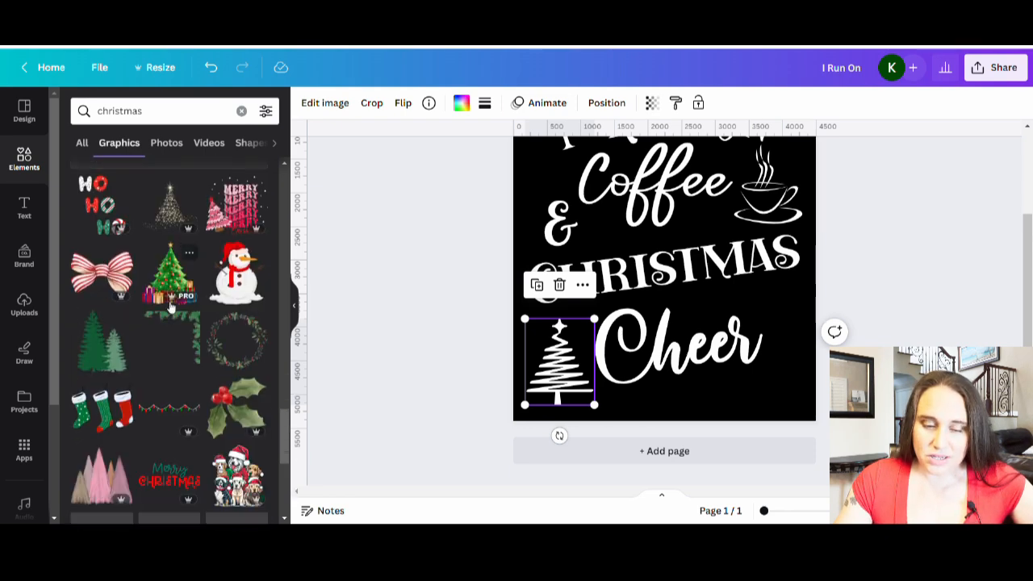
{"action": "scroll", "coordinate": [103, 229], "scroll_direction": "down", "scroll_amount": 5}
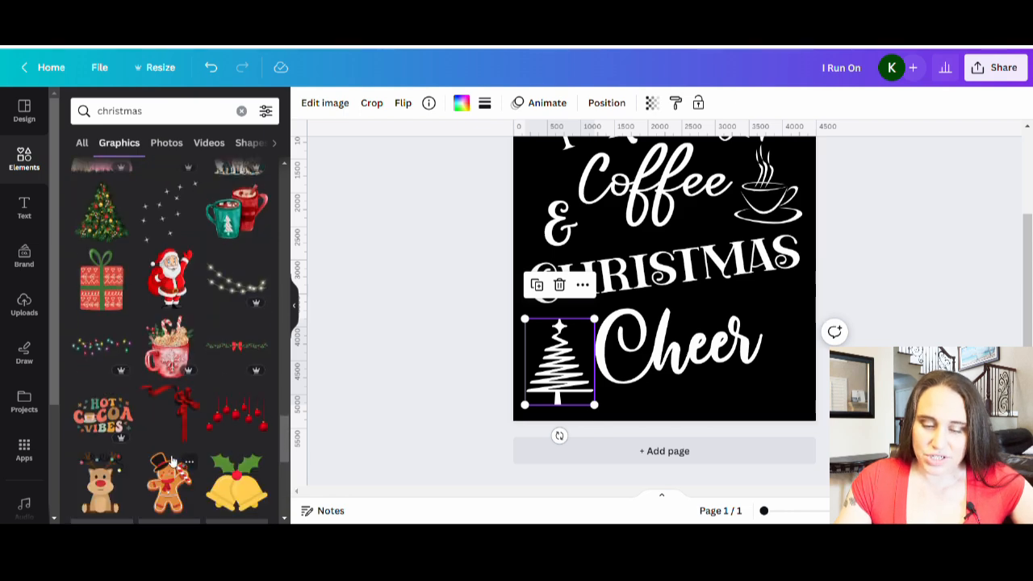
{"action": "scroll", "coordinate": [171, 296], "scroll_direction": "down", "scroll_amount": 6}
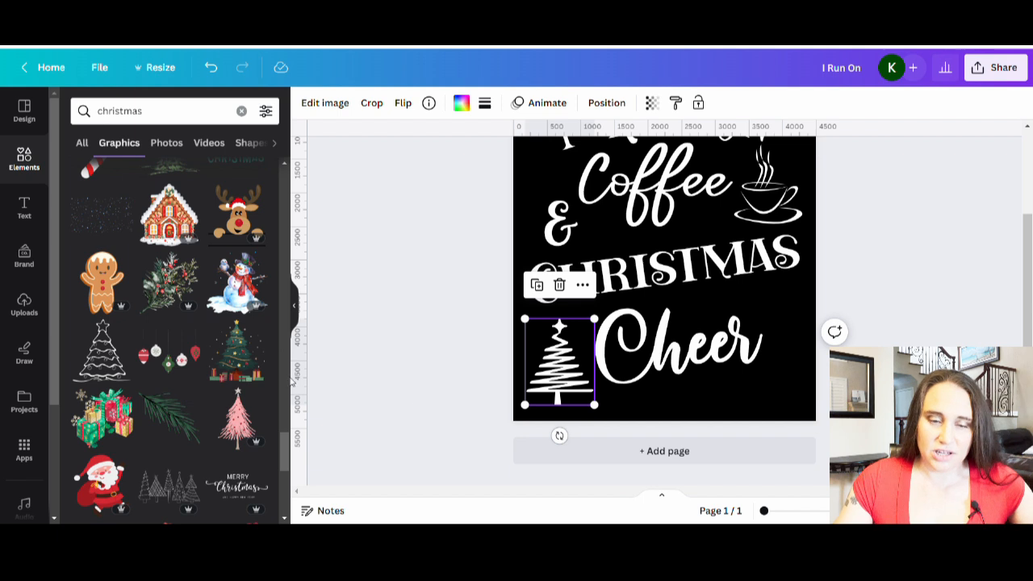
Step: Search the graphics for "christmas tree", replace the zigzag tree with the brush-stroke swirl tree and recolour it white
{"action": "left_click", "coordinate": [183, 117]}
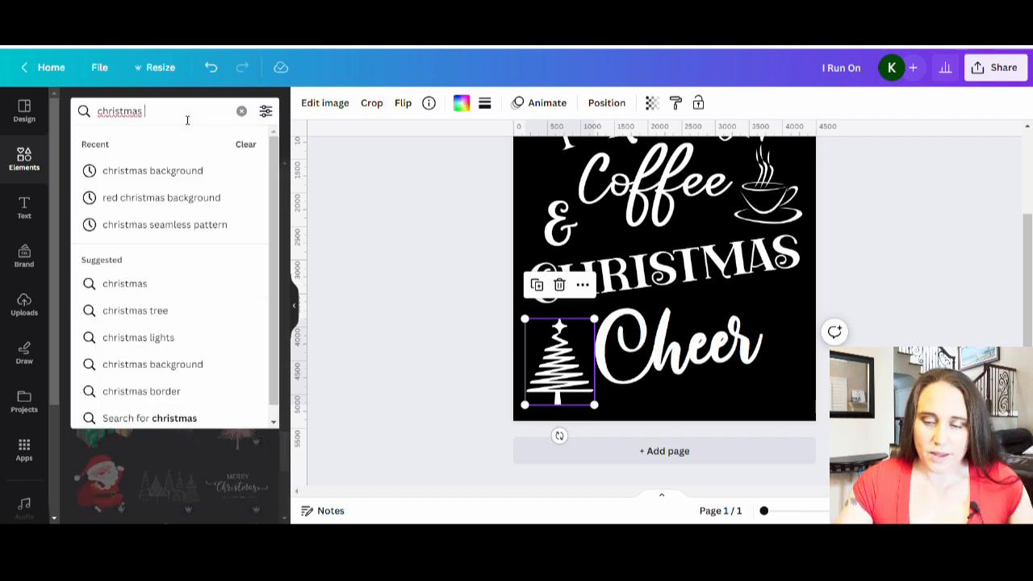
{"action": "type", "text": "tree"}
{"action": "key", "text": "Return"}
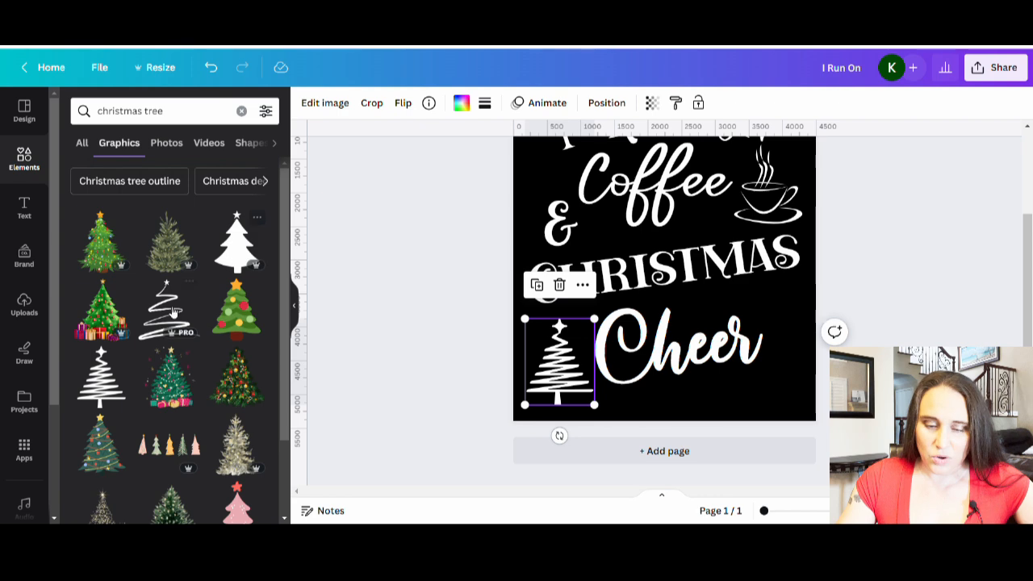
{"action": "scroll", "coordinate": [128, 265], "scroll_direction": "down", "scroll_amount": 2}
{"action": "scroll", "coordinate": [128, 265], "scroll_direction": "down", "scroll_amount": 3}
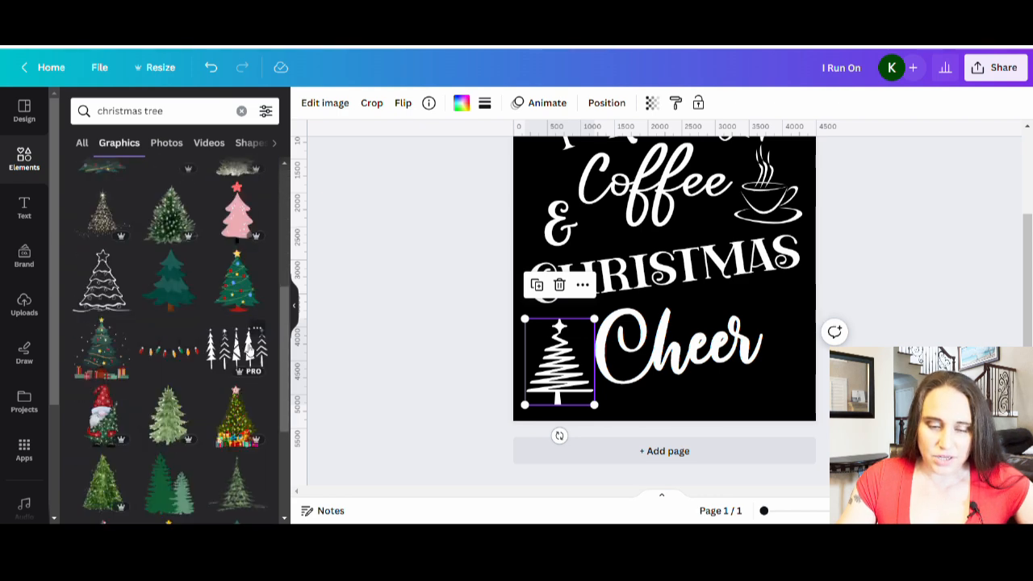
{"action": "scroll", "coordinate": [238, 363], "scroll_direction": "down", "scroll_amount": 6}
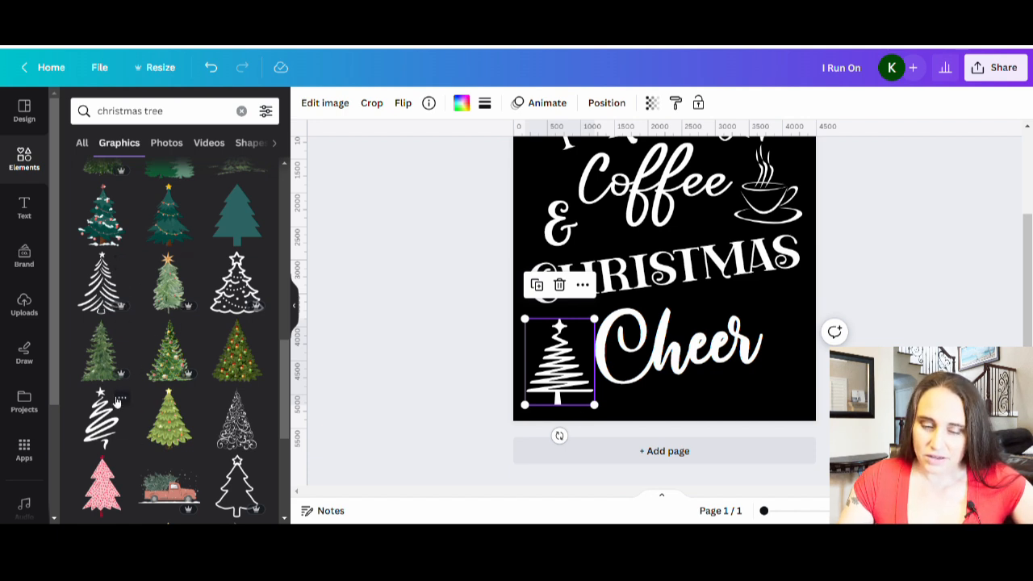
{"action": "left_click_drag", "start_coordinate": [565, 385], "coordinate": [159, 420]}
{"action": "left_click", "coordinate": [93, 432]}
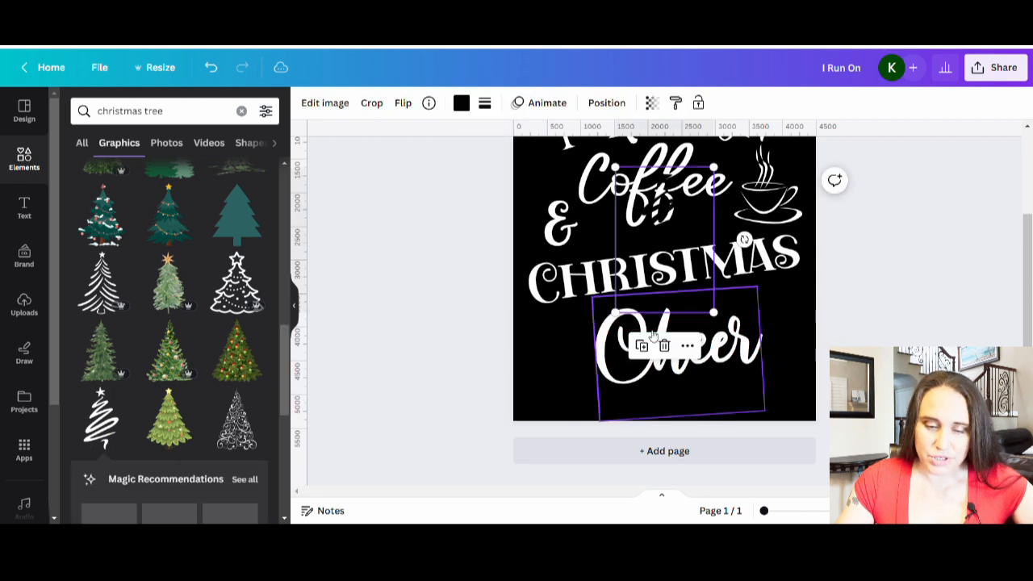
{"action": "left_click", "coordinate": [461, 102]}
{"action": "left_click", "coordinate": [260, 367]}
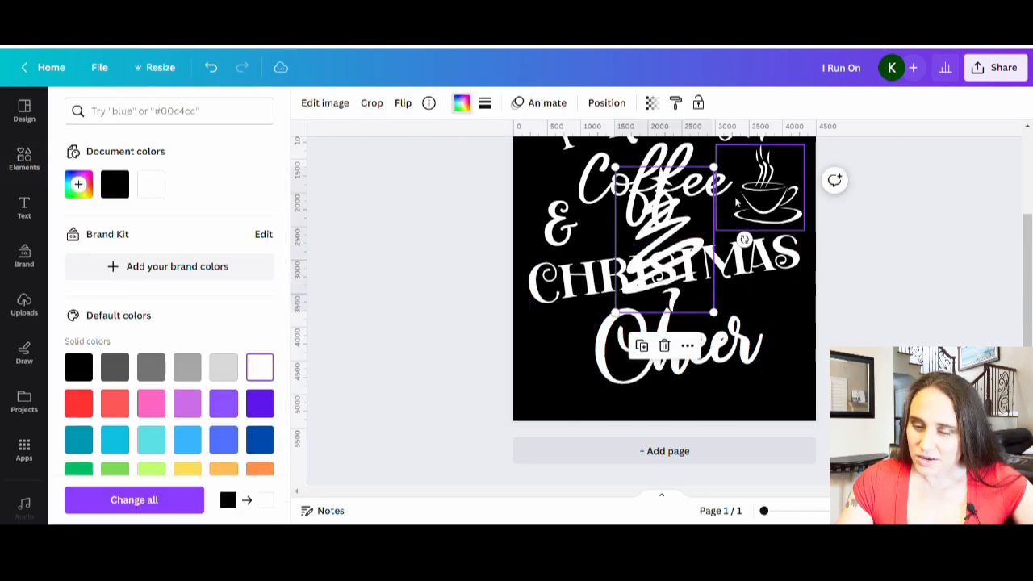
Step: Shrink the swirl tree to just under a quarter of the page width and place it left of "Cheer", below "Christmas"
{"action": "left_click_drag", "start_coordinate": [695, 233], "coordinate": [592, 329]}
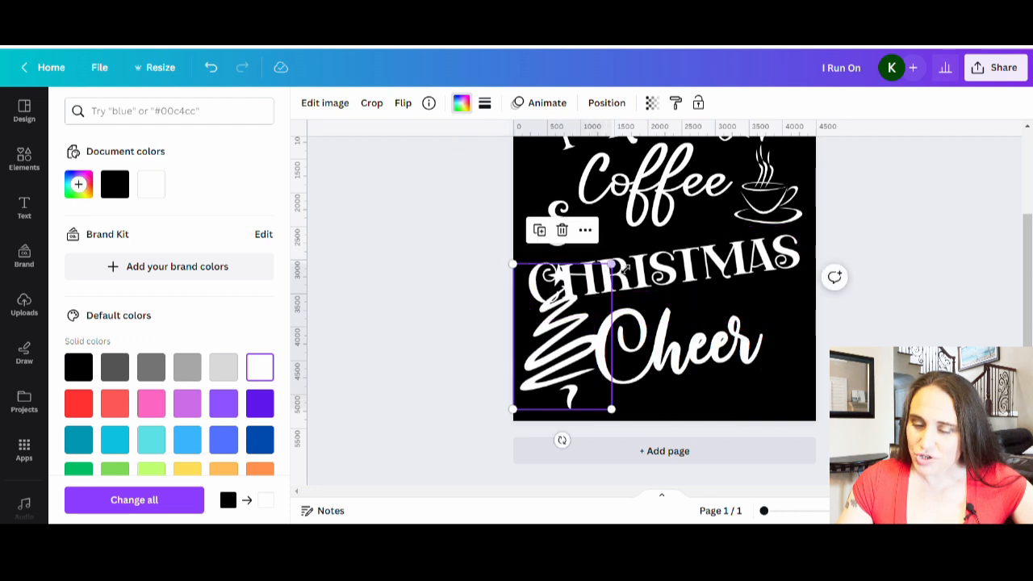
{"action": "left_click_drag", "start_coordinate": [610, 268], "coordinate": [580, 311]}
{"action": "left_click_drag", "start_coordinate": [558, 396], "coordinate": [574, 396]}
Step: Look through more "christmas tree" graphics for alternatives to the placed tree, and review the design with nothing selected
{"action": "scroll", "coordinate": [197, 374], "scroll_direction": "down", "scroll_amount": 4}
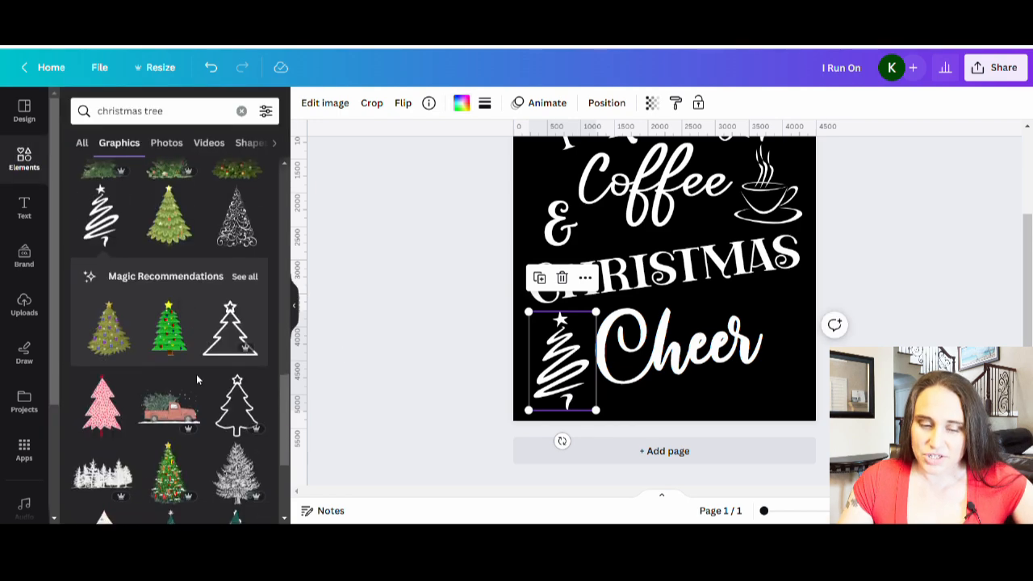
{"action": "scroll", "coordinate": [196, 374], "scroll_direction": "down", "scroll_amount": 8}
{"action": "scroll", "coordinate": [242, 271], "scroll_direction": "down", "scroll_amount": 5}
{"action": "scroll", "coordinate": [125, 320], "scroll_direction": "down", "scroll_amount": 3}
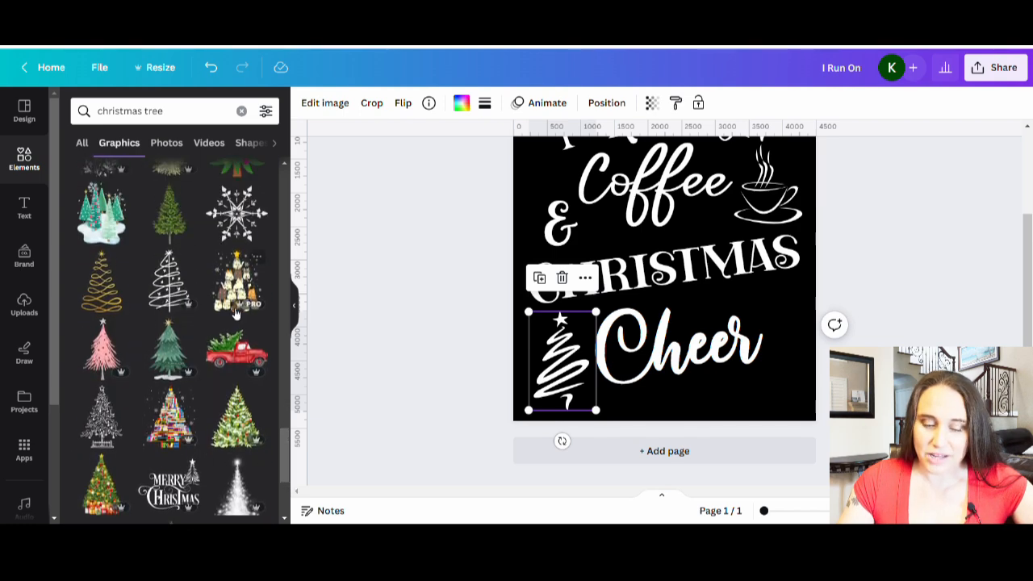
{"action": "scroll", "coordinate": [178, 263], "scroll_direction": "down", "scroll_amount": 1}
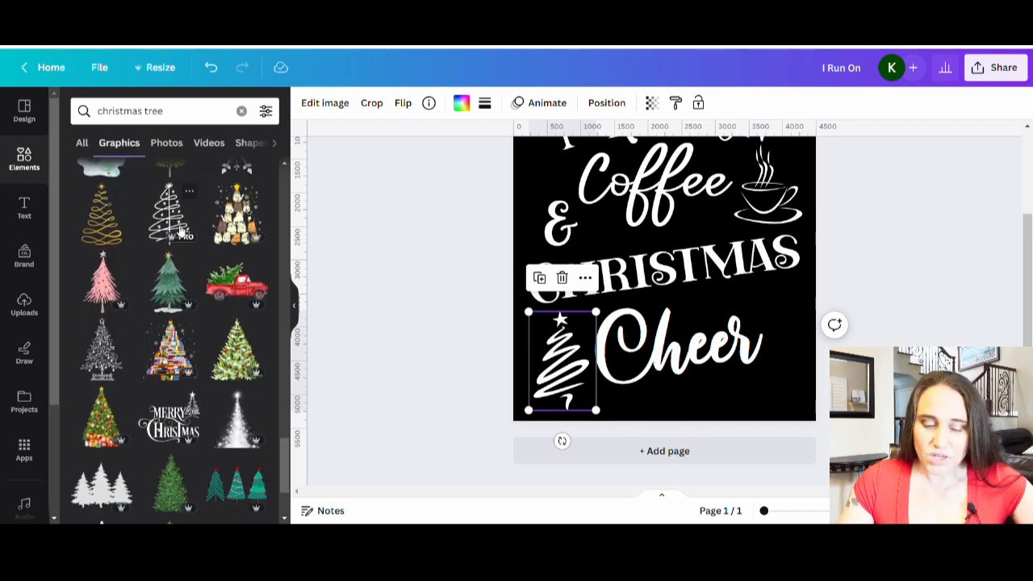
{"action": "scroll", "coordinate": [193, 261], "scroll_direction": "down", "scroll_amount": 2}
{"action": "scroll", "coordinate": [198, 267], "scroll_direction": "down", "scroll_amount": 5}
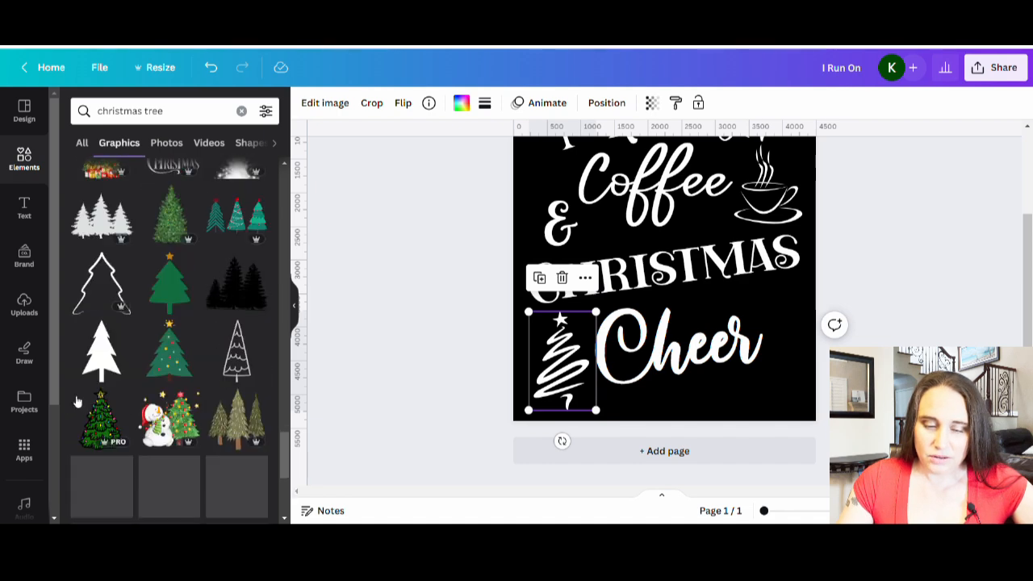
{"action": "scroll", "coordinate": [186, 291], "scroll_direction": "down", "scroll_amount": 5}
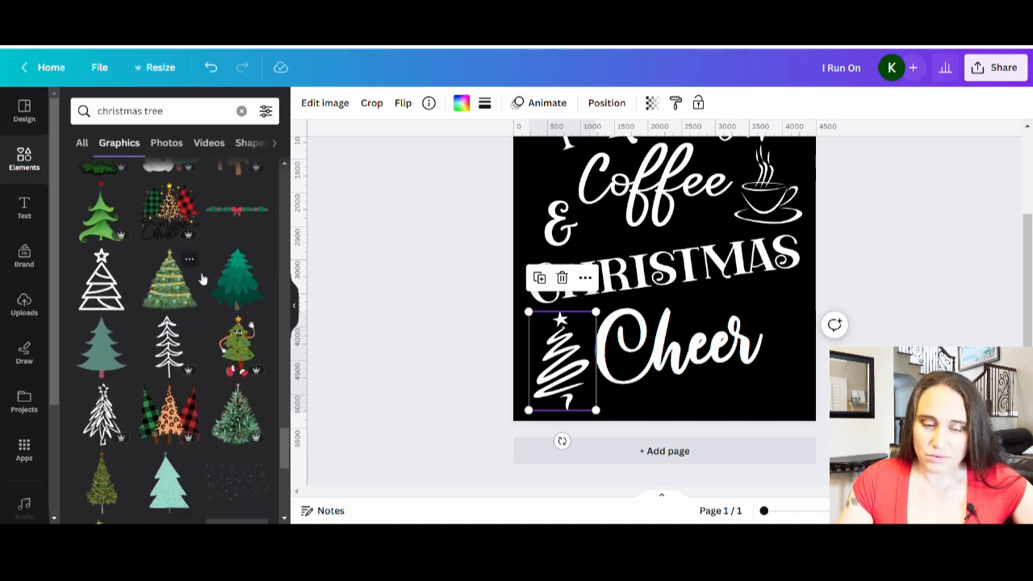
{"action": "scroll", "coordinate": [194, 307], "scroll_direction": "down", "scroll_amount": 5}
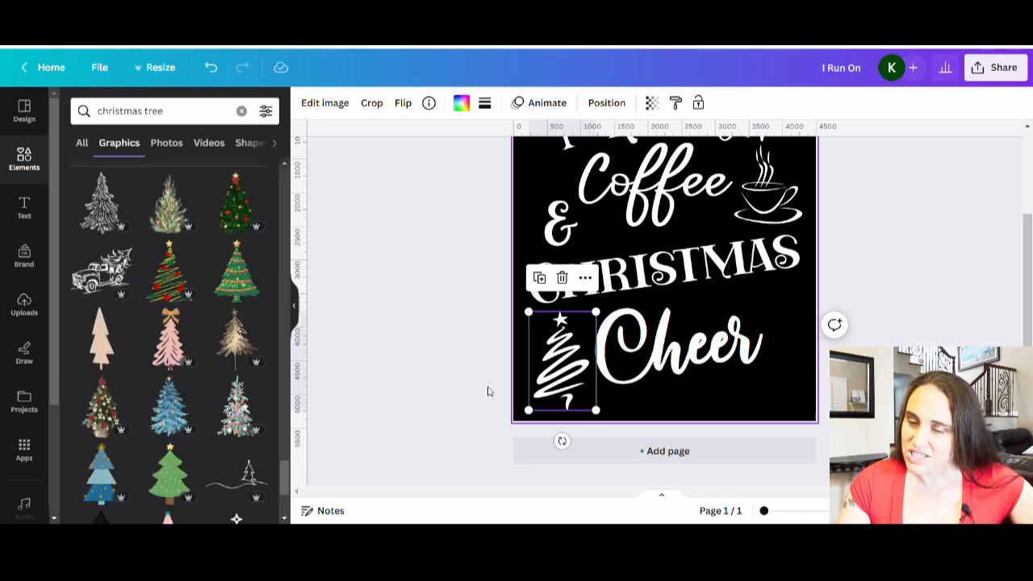
{"action": "left_click", "coordinate": [461, 358]}
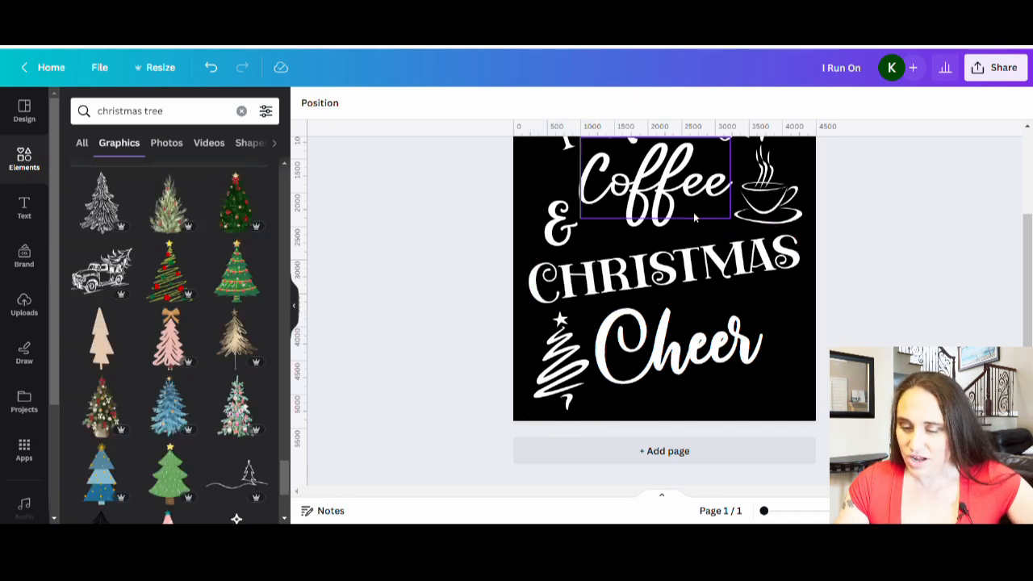
{"action": "scroll", "coordinate": [773, 307], "scroll_direction": "up", "scroll_amount": 1}
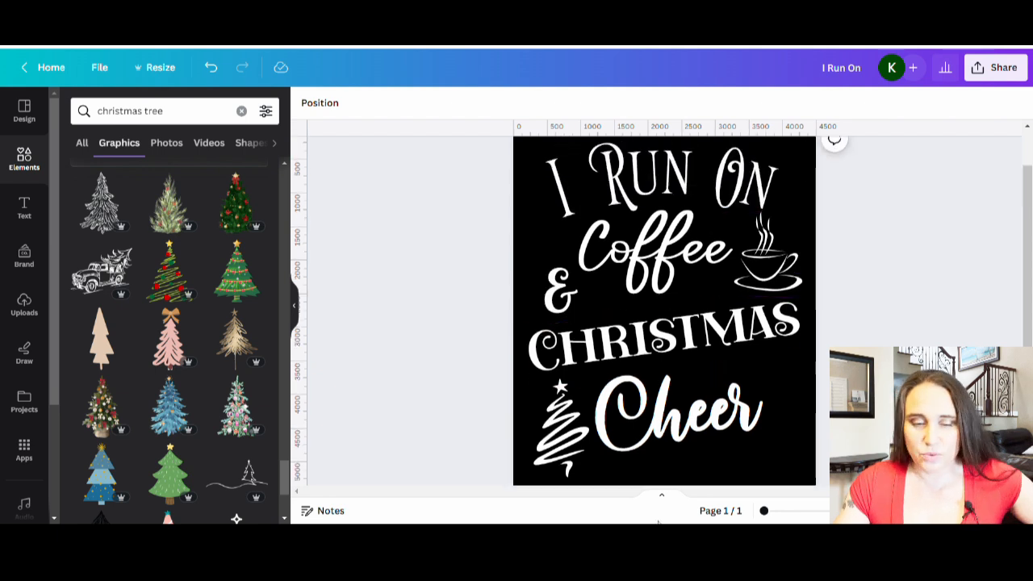
Step: Nudge "Cheer" slightly downward on the page and search the graphics for "reindeer"
{"action": "left_click", "coordinate": [646, 436]}
{"action": "left_click_drag", "start_coordinate": [645, 436], "coordinate": [645, 443]}
{"action": "left_click", "coordinate": [145, 118]}
{"action": "left_click_drag", "start_coordinate": [144, 118], "coordinate": [6, 105]}
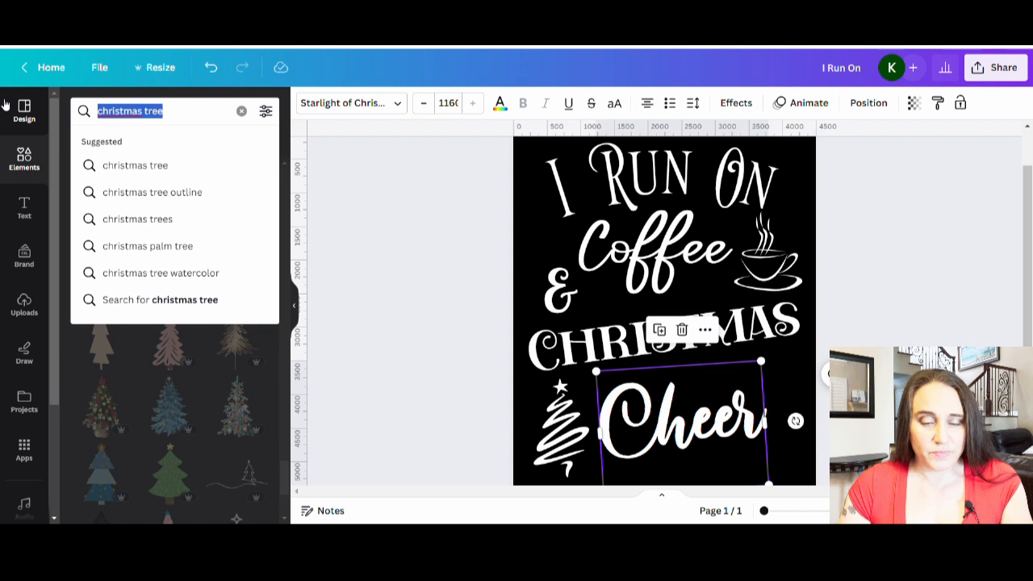
{"action": "type", "text": "reind"}
{"action": "type", "text": "eer"}
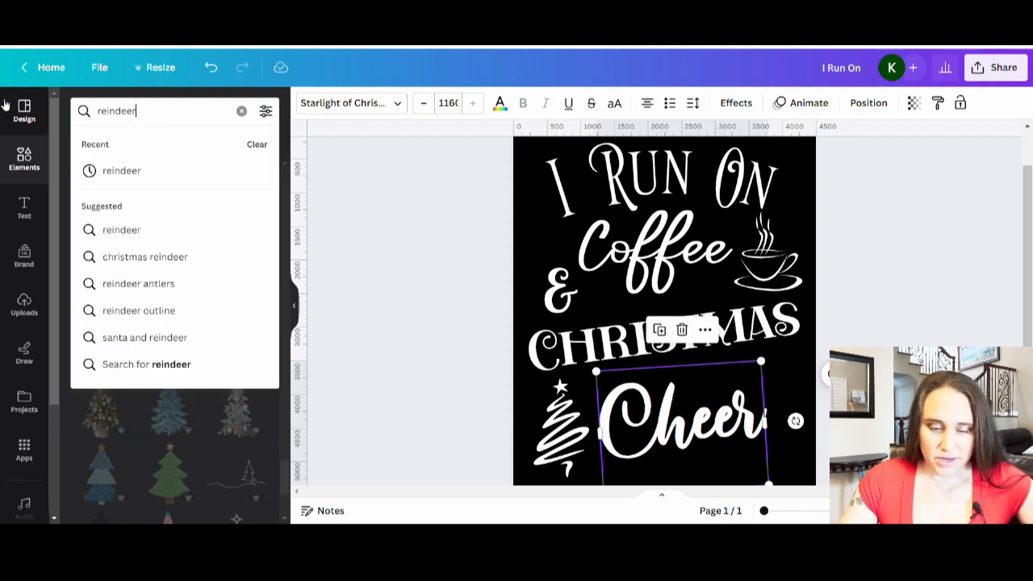
{"action": "key", "text": "Return"}
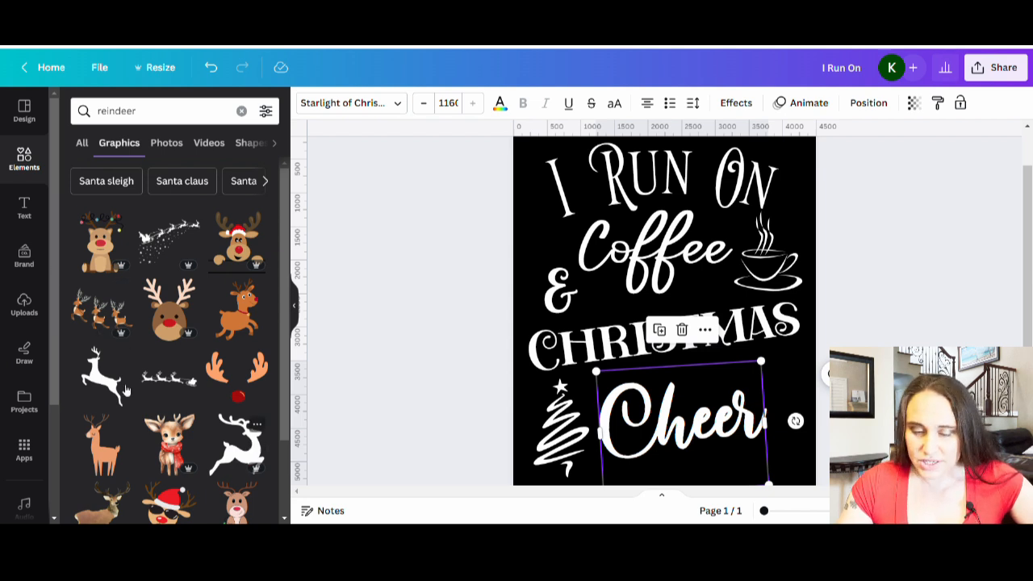
Step: Add the leaping reindeer silhouette to the design and recolour it white (#ffffff)
{"action": "left_click", "coordinate": [97, 378]}
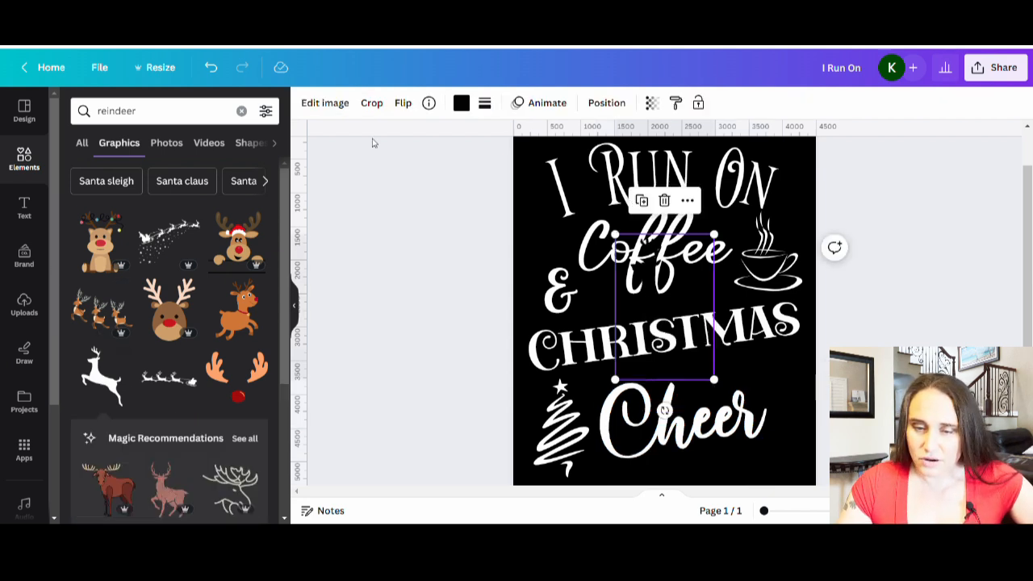
{"action": "left_click", "coordinate": [461, 103]}
{"action": "left_click", "coordinate": [151, 184]}
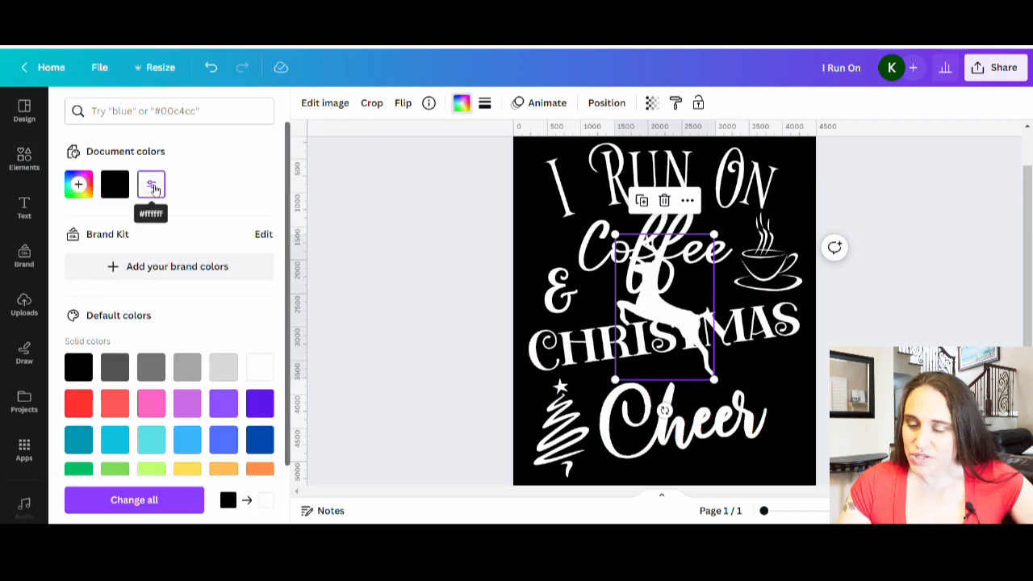
{"action": "left_click", "coordinate": [410, 374]}
Step: Flip the reindeer horizontally, shrink it and try it above the middle of "Cheer"
{"action": "left_click_drag", "start_coordinate": [672, 314], "coordinate": [722, 367]}
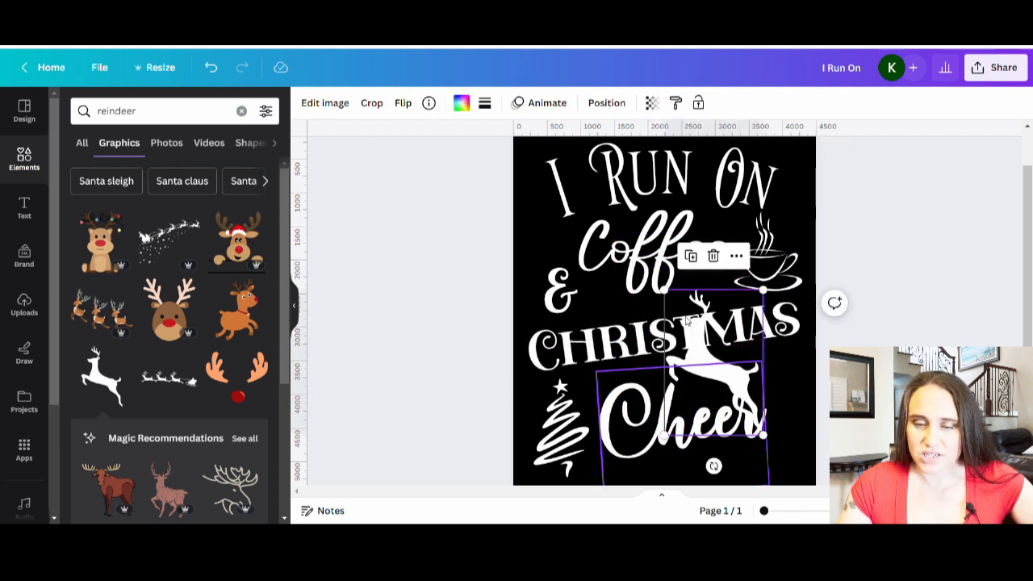
{"action": "left_click", "coordinate": [403, 109]}
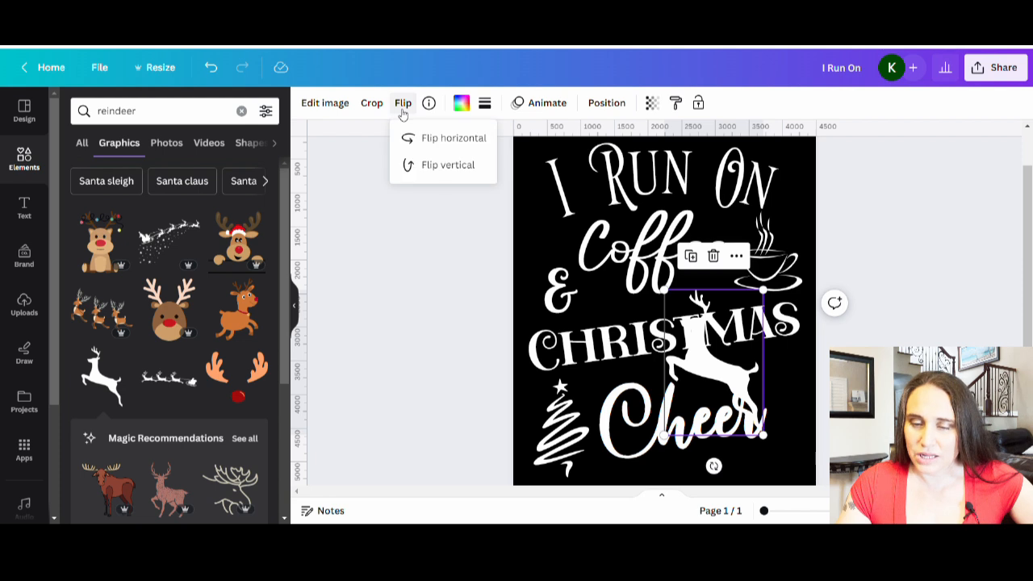
{"action": "left_click", "coordinate": [436, 140]}
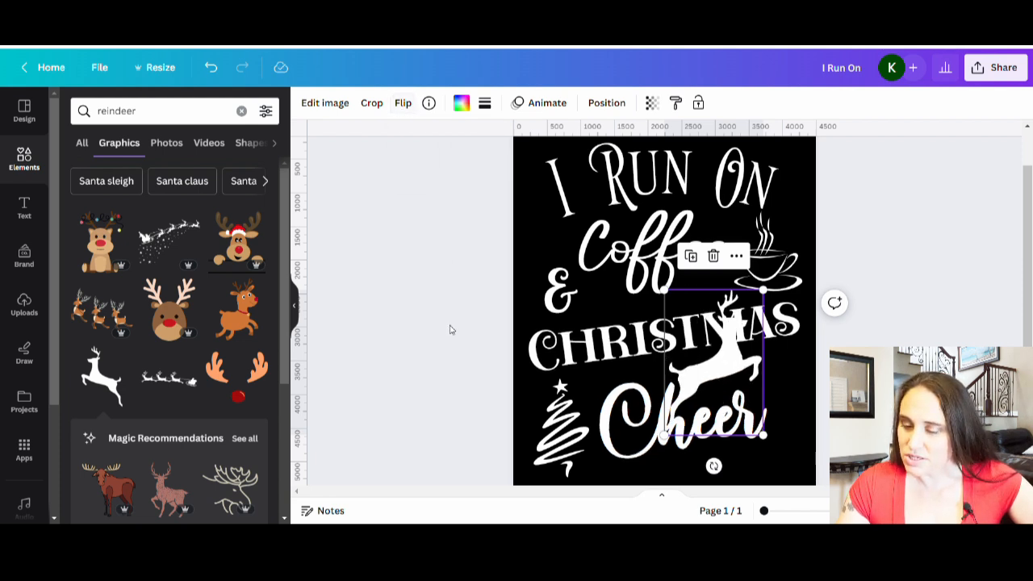
{"action": "left_click_drag", "start_coordinate": [719, 335], "coordinate": [699, 380]}
{"action": "left_click", "coordinate": [822, 369]}
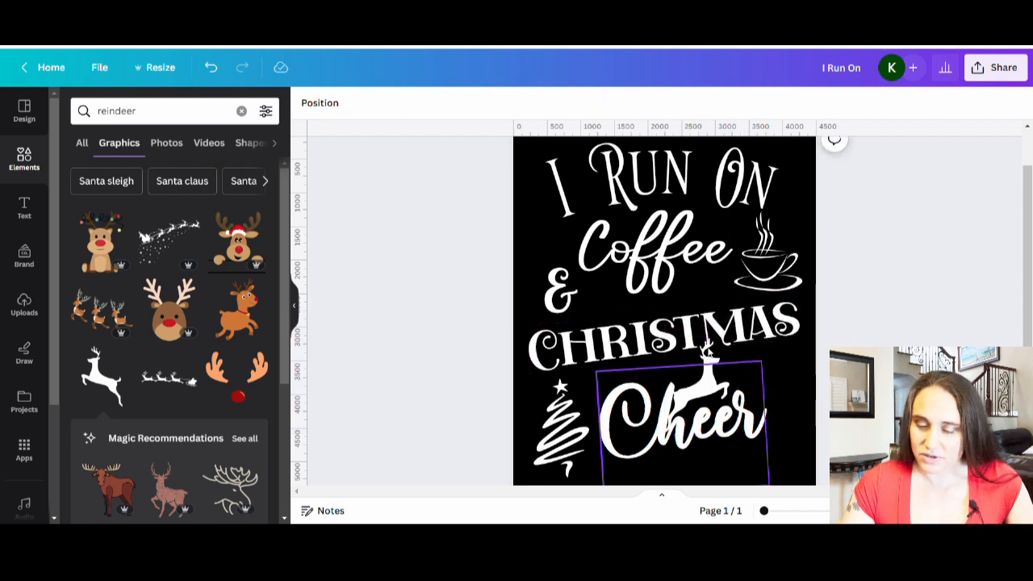
{"action": "left_click", "coordinate": [695, 425]}
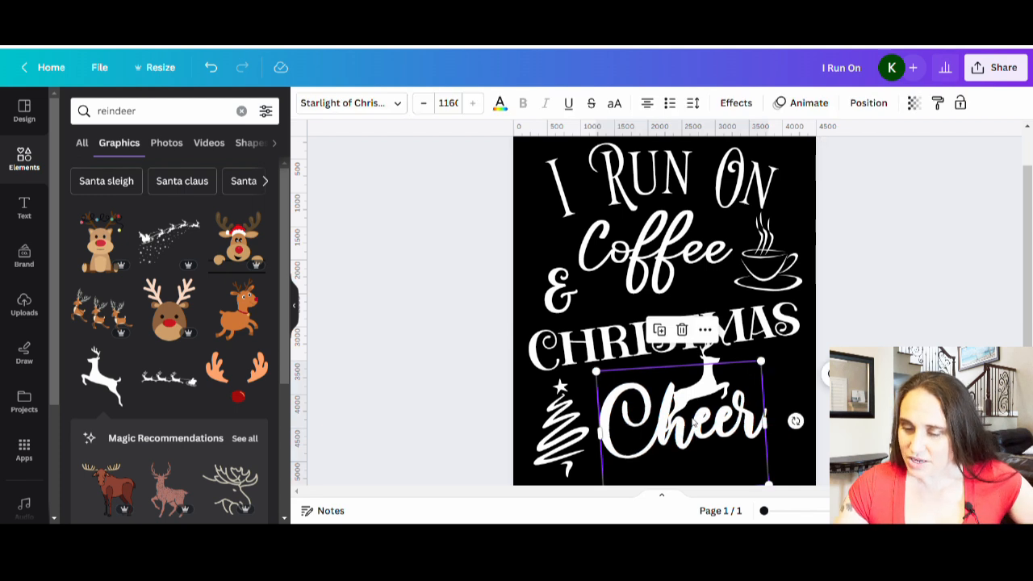
{"action": "left_click", "coordinate": [784, 382]}
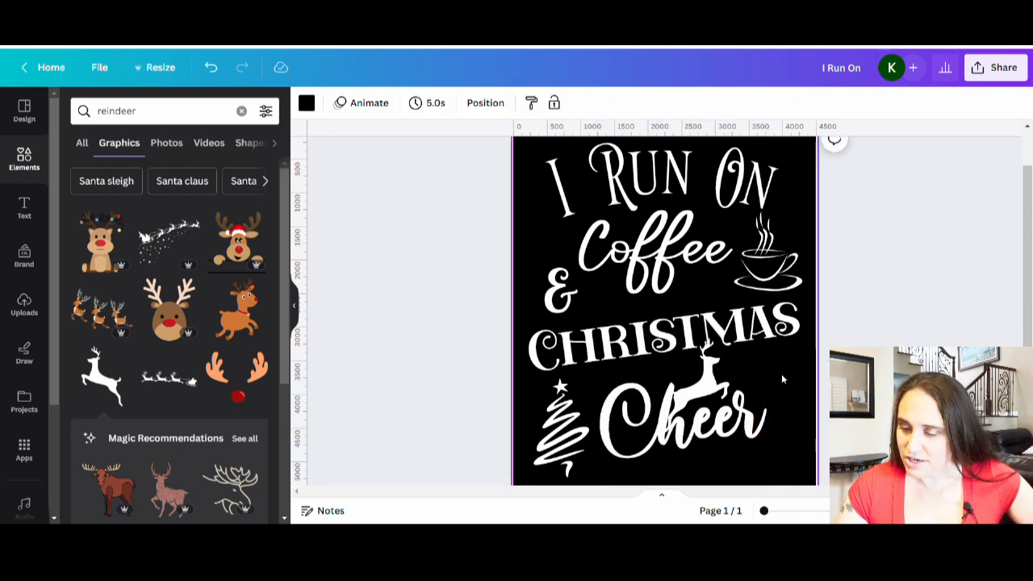
Step: Place the reindeer to the right of "Cheer" and shift "Cheer" slightly up and left to make room for it
{"action": "left_click_drag", "start_coordinate": [719, 388], "coordinate": [804, 449]}
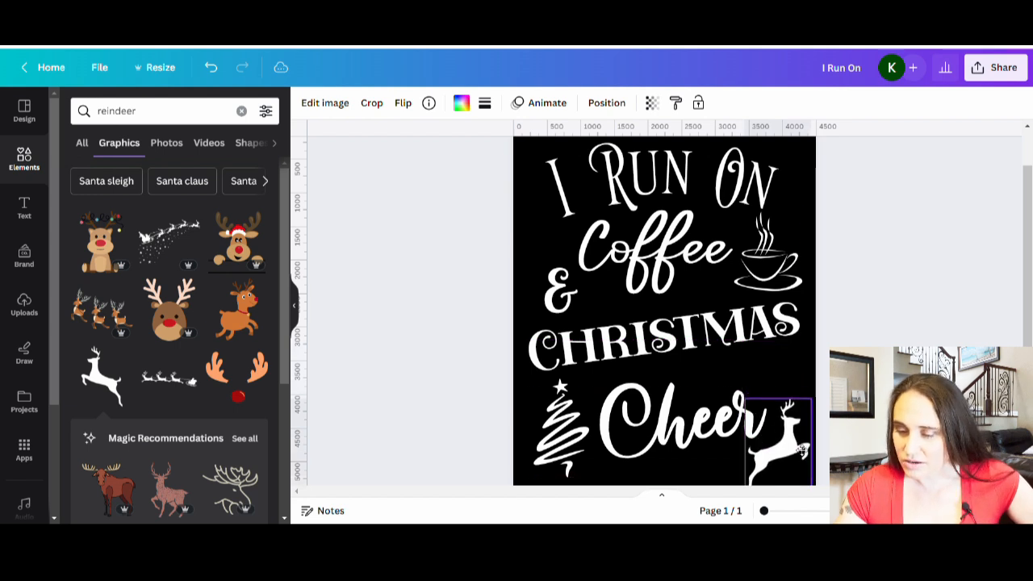
{"action": "scroll", "coordinate": [784, 378], "scroll_direction": "down", "scroll_amount": 2}
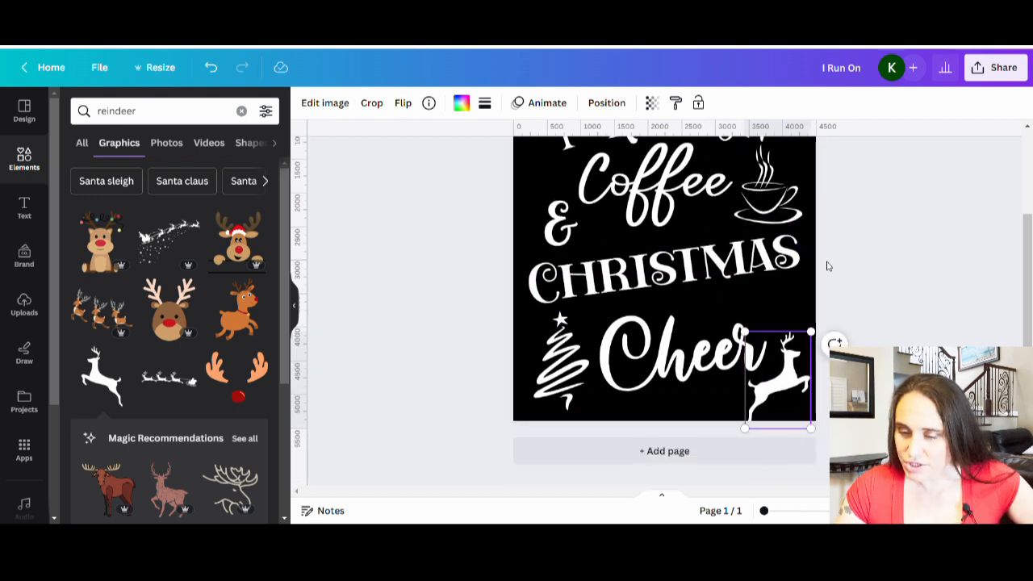
{"action": "left_click_drag", "start_coordinate": [687, 369], "coordinate": [678, 356]}
{"action": "left_click", "coordinate": [778, 382]}
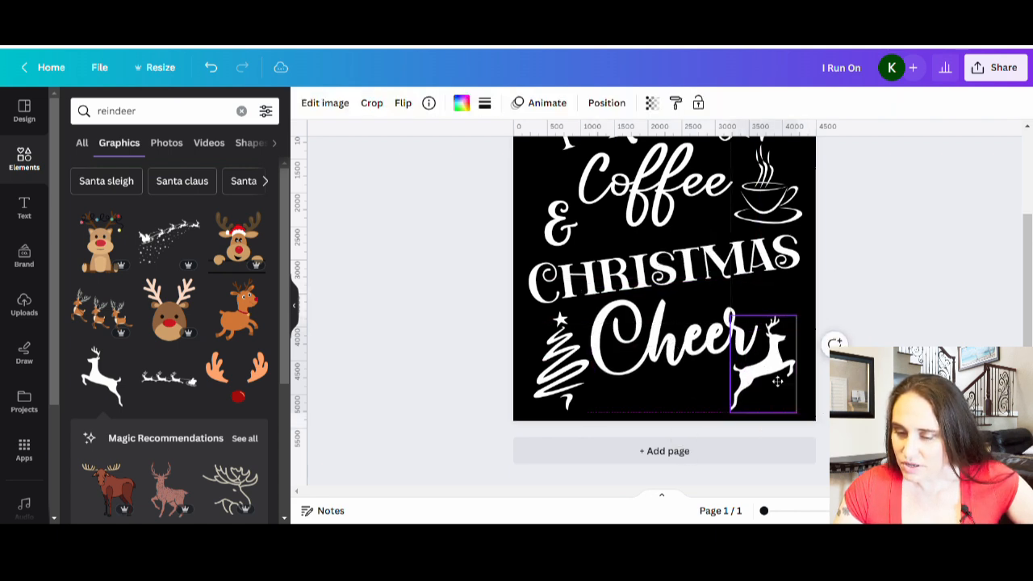
{"action": "left_click_drag", "start_coordinate": [778, 381], "coordinate": [781, 378]}
{"action": "left_click", "coordinate": [902, 320]}
{"action": "scroll", "coordinate": [912, 316], "scroll_direction": "up", "scroll_amount": 3}
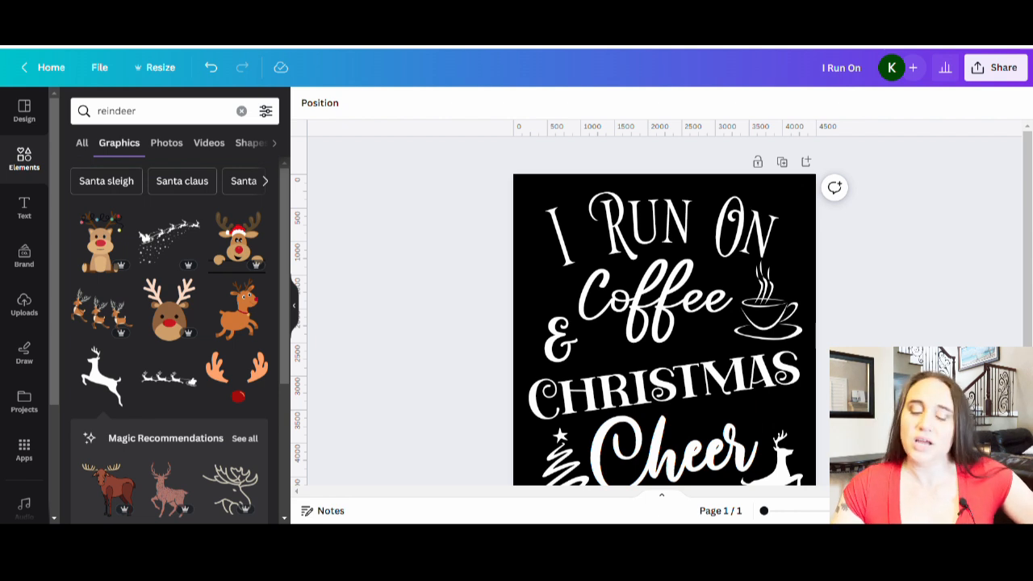
{"action": "scroll", "coordinate": [868, 345], "scroll_direction": "down", "scroll_amount": 2}
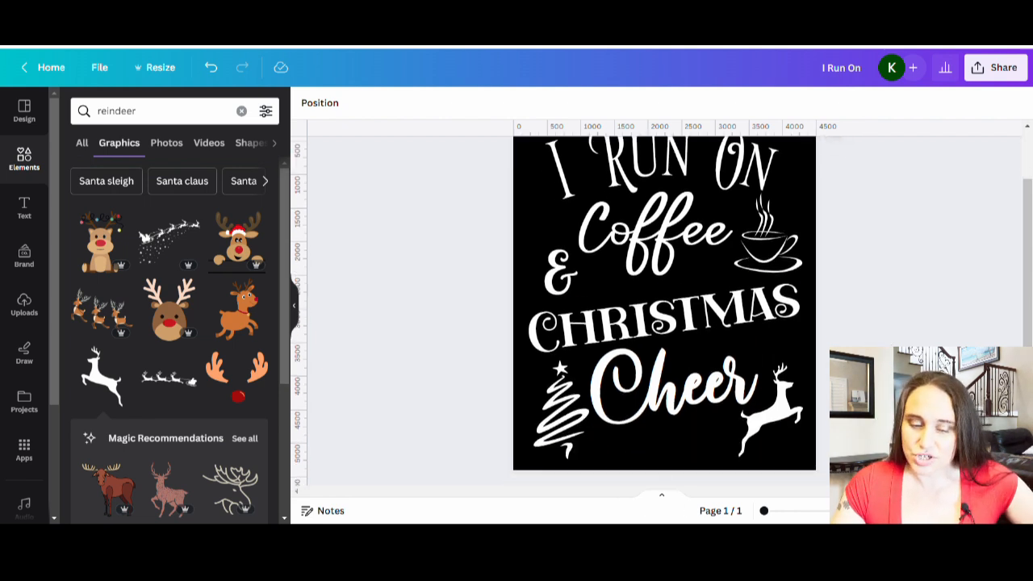
{"action": "scroll", "coordinate": [733, 257], "scroll_direction": "up", "scroll_amount": 2}
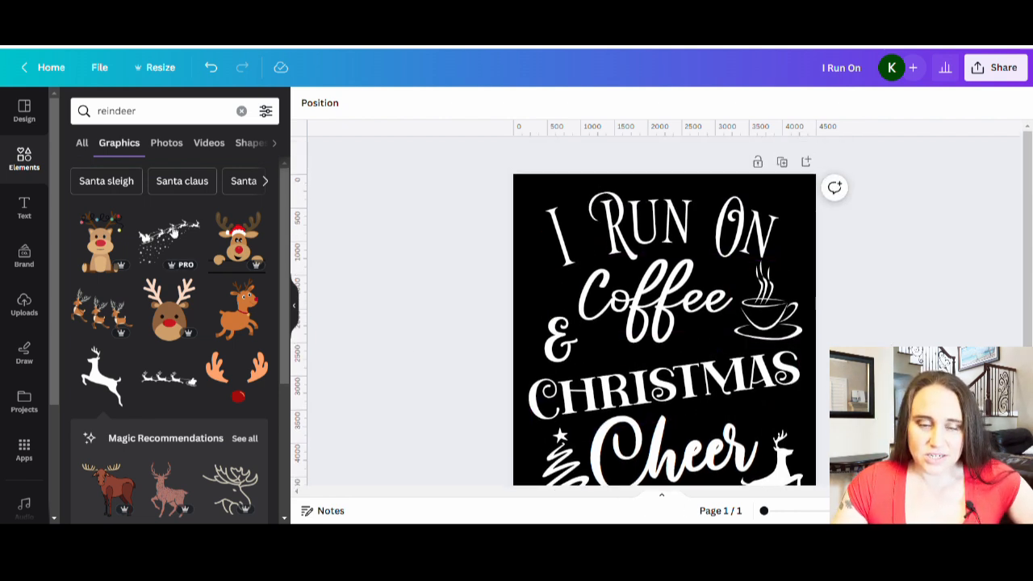
Step: Search the graphics for "flourish" and look through the results for a curved swirl that suits the design
{"action": "left_click", "coordinate": [166, 113]}
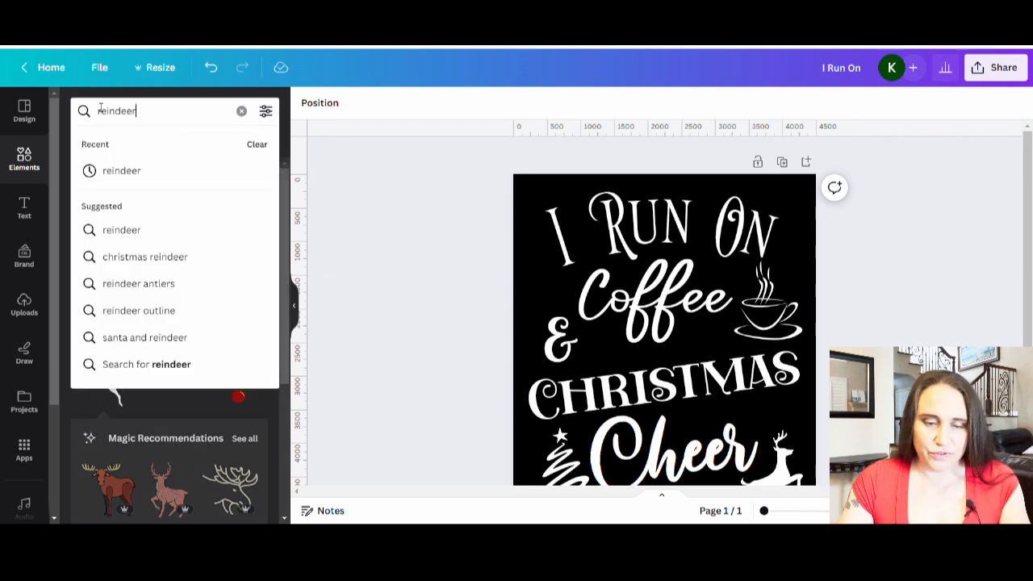
{"action": "type", "text": "flourish"}
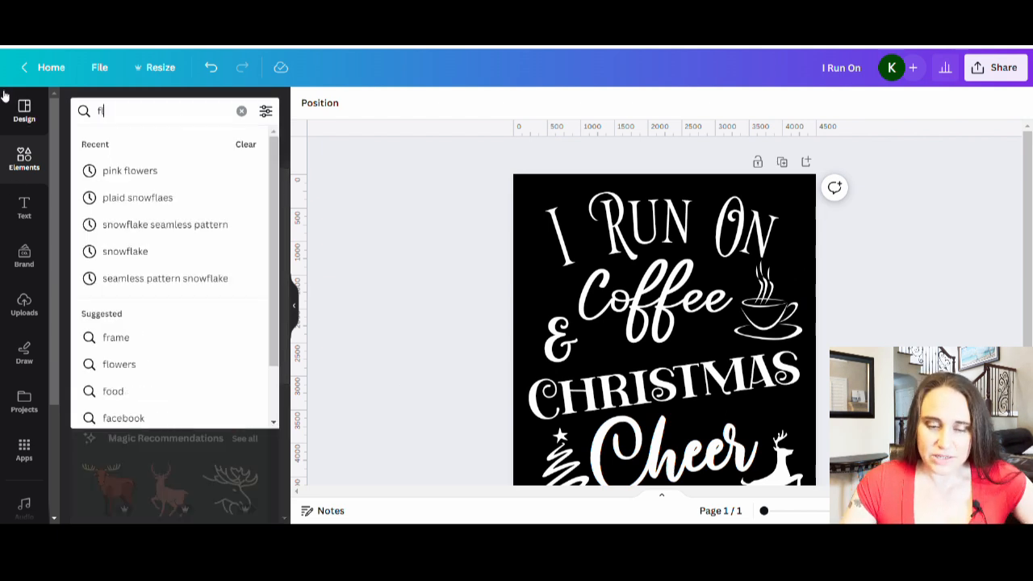
{"action": "key", "text": "Return"}
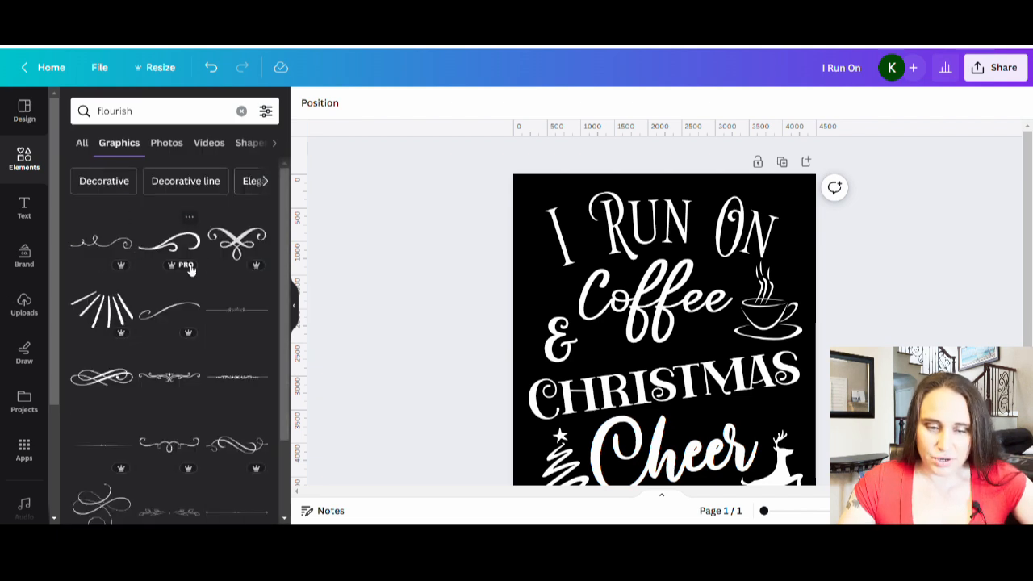
{"action": "scroll", "coordinate": [185, 303], "scroll_direction": "down", "scroll_amount": 2}
{"action": "scroll", "coordinate": [190, 377], "scroll_direction": "down", "scroll_amount": 4}
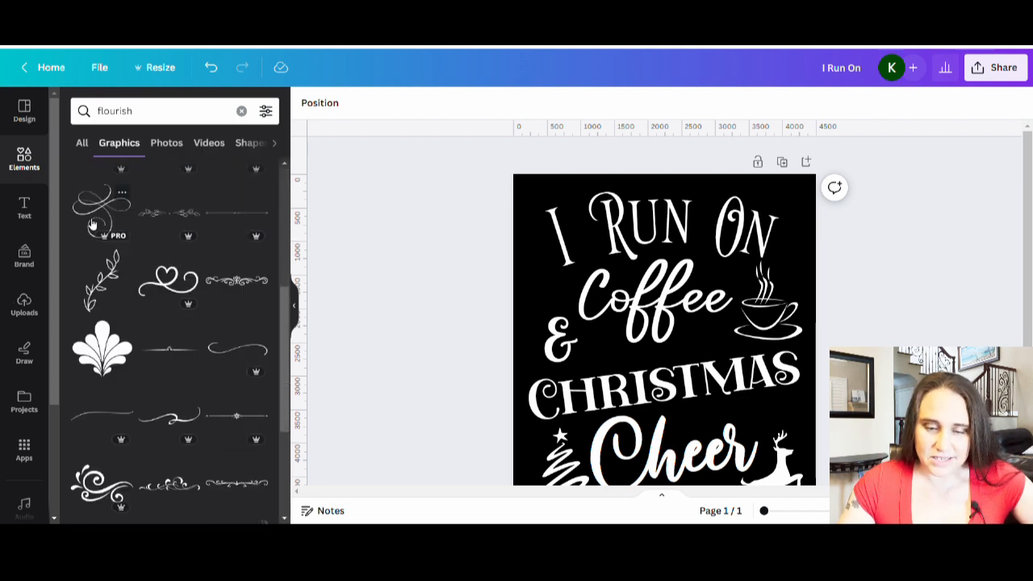
{"action": "scroll", "coordinate": [174, 282], "scroll_direction": "down", "scroll_amount": 3}
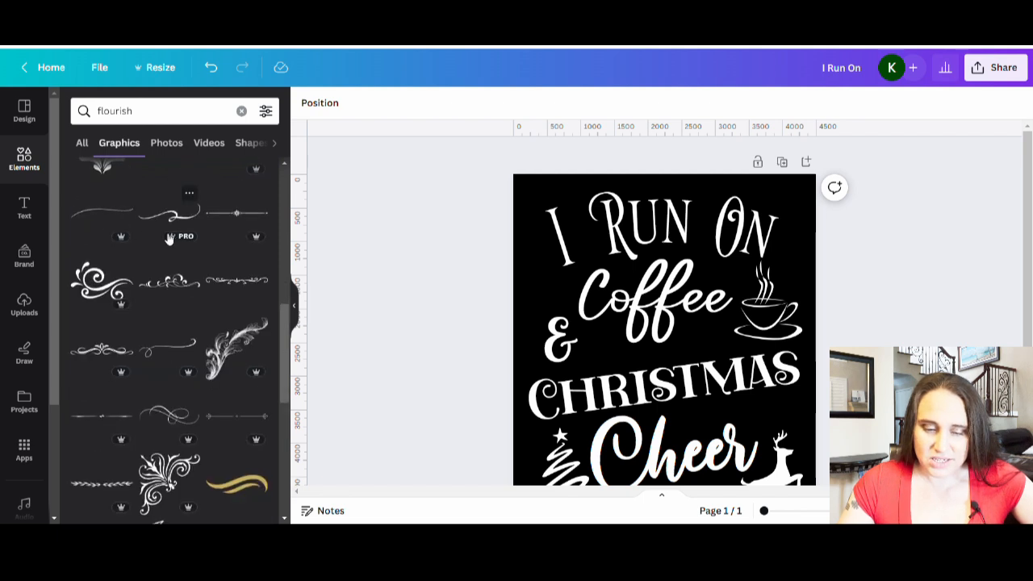
{"action": "scroll", "coordinate": [165, 255], "scroll_direction": "down", "scroll_amount": 2}
{"action": "scroll", "coordinate": [170, 274], "scroll_direction": "down", "scroll_amount": 4}
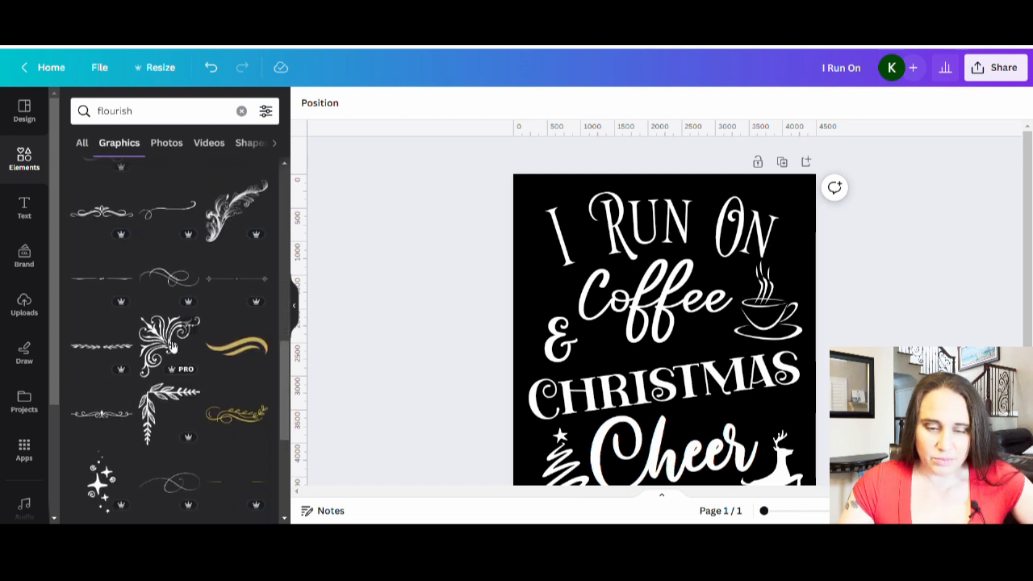
{"action": "scroll", "coordinate": [199, 286], "scroll_direction": "down", "scroll_amount": 3}
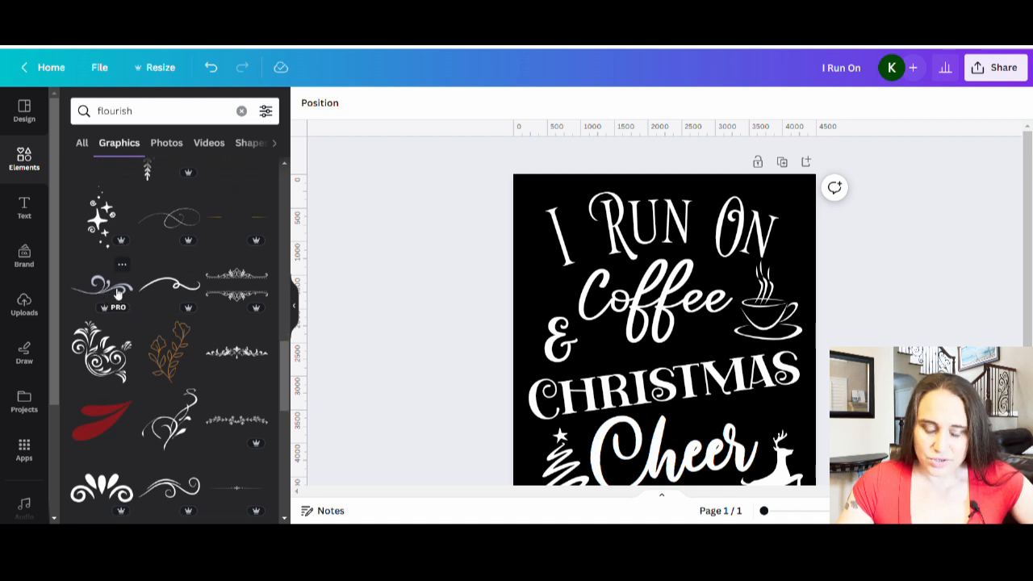
{"action": "scroll", "coordinate": [113, 291], "scroll_direction": "down", "scroll_amount": 3}
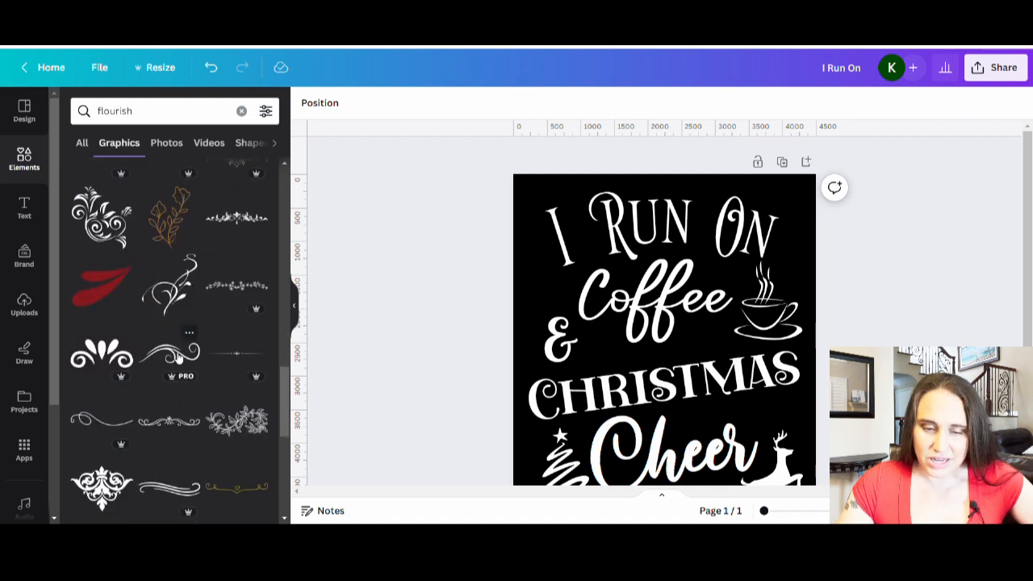
{"action": "scroll", "coordinate": [174, 347], "scroll_direction": "down", "scroll_amount": 3}
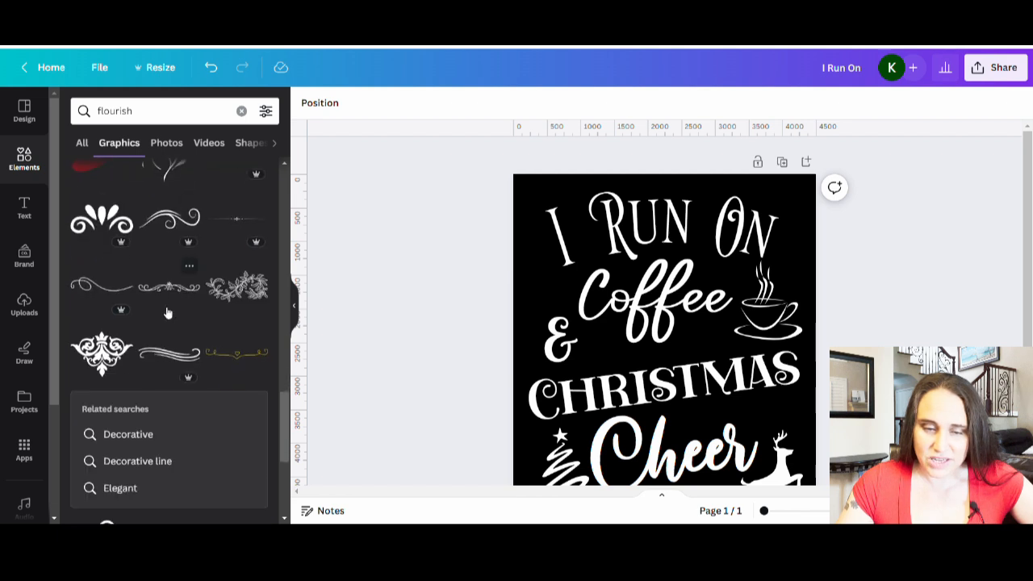
Step: Add the wavy flourish with curled ends to the design and recolour it white
{"action": "left_click", "coordinate": [178, 228]}
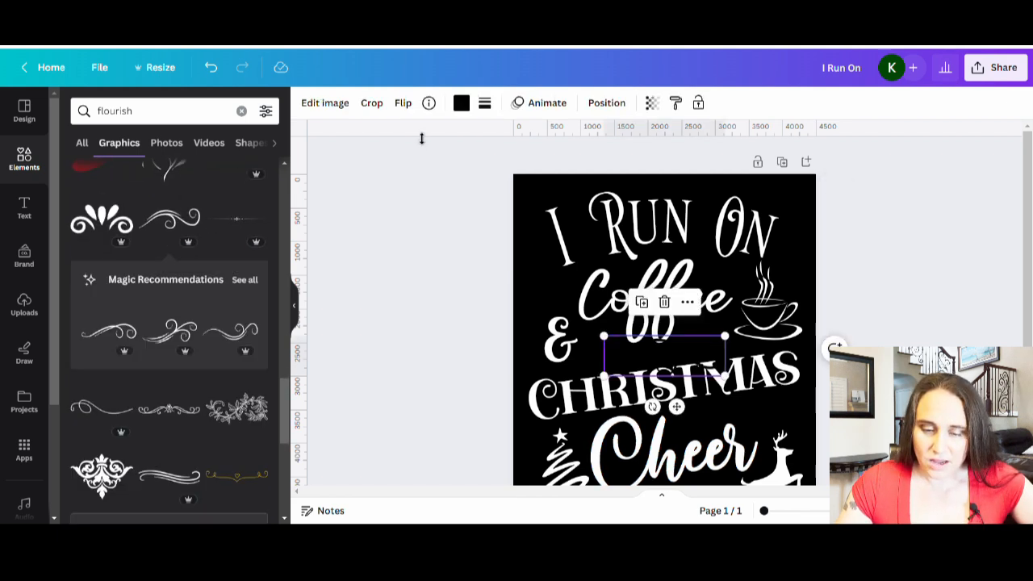
{"action": "left_click", "coordinate": [461, 102]}
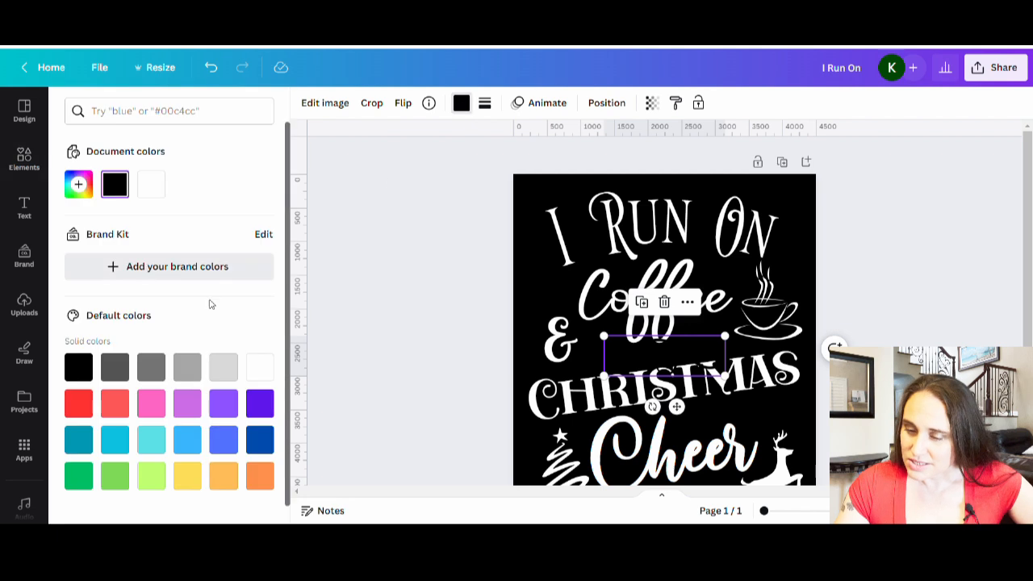
{"action": "left_click", "coordinate": [818, 352]}
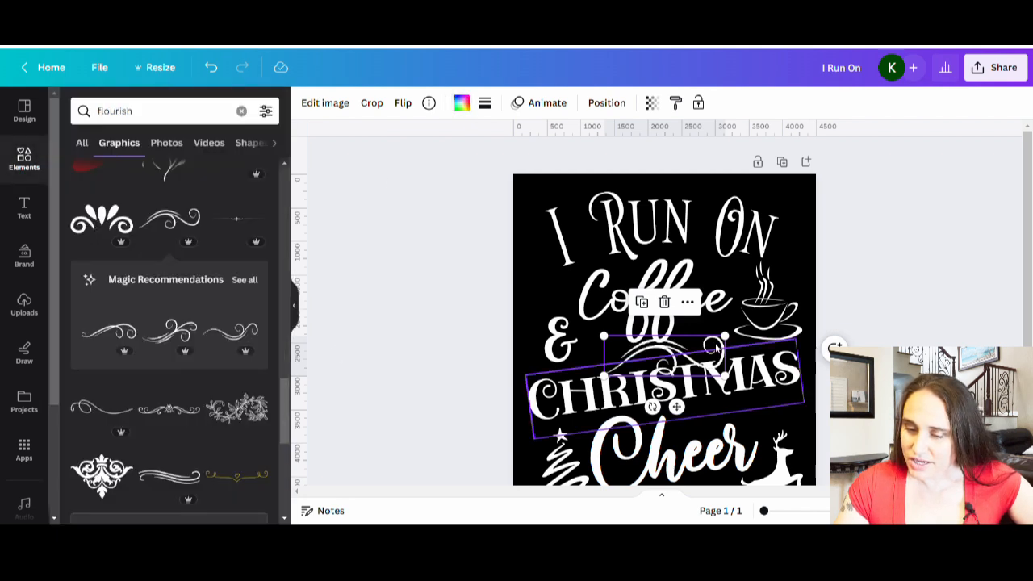
Step: Shrink the flourish, tilt it upward to the right and place it between "Coffee" and "Christmas", left of the cup's saucer
{"action": "left_click_drag", "start_coordinate": [726, 337], "coordinate": [720, 385]}
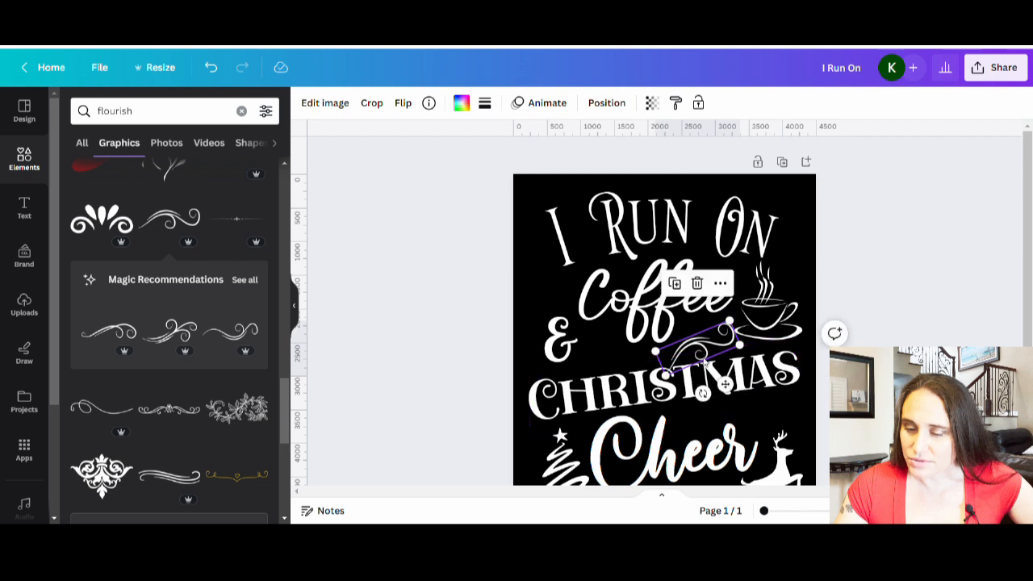
{"action": "left_click_drag", "start_coordinate": [705, 350], "coordinate": [699, 349]}
{"action": "left_click", "coordinate": [919, 315]}
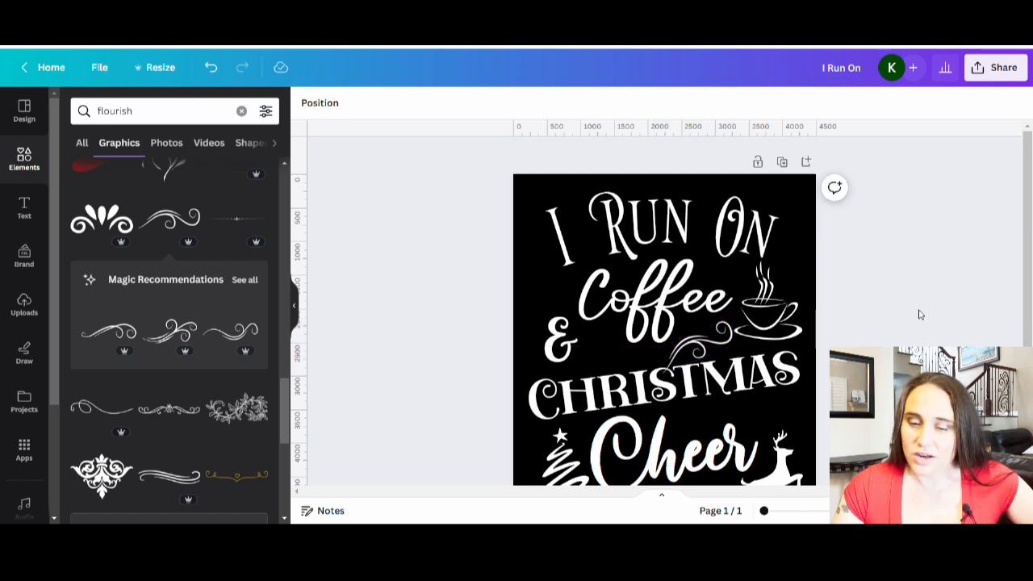
Step: Flip the flourish vertically and nudge it slightly up and left in the gap above "Christmas"
{"action": "left_click", "coordinate": [713, 351]}
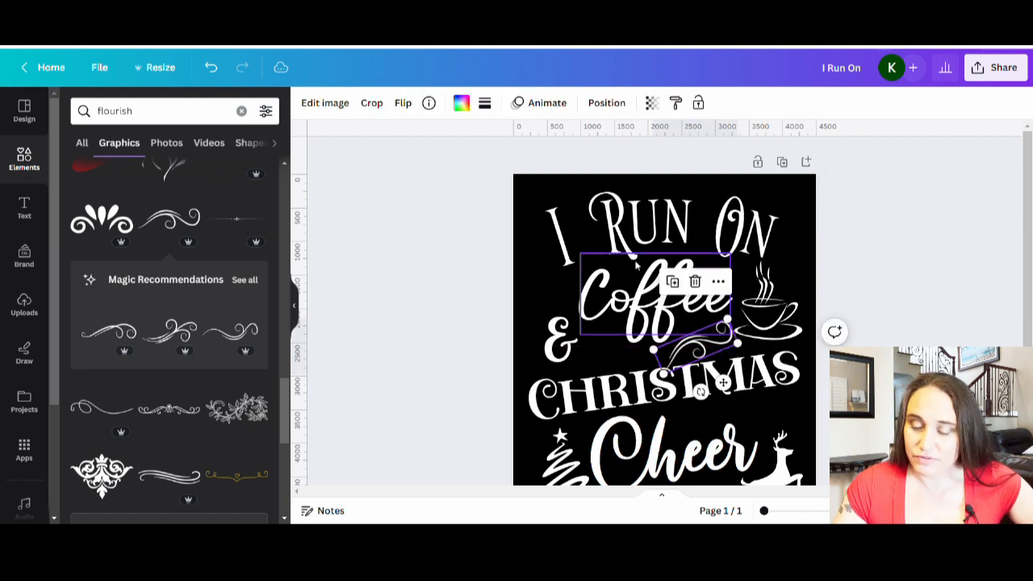
{"action": "left_click", "coordinate": [403, 103]}
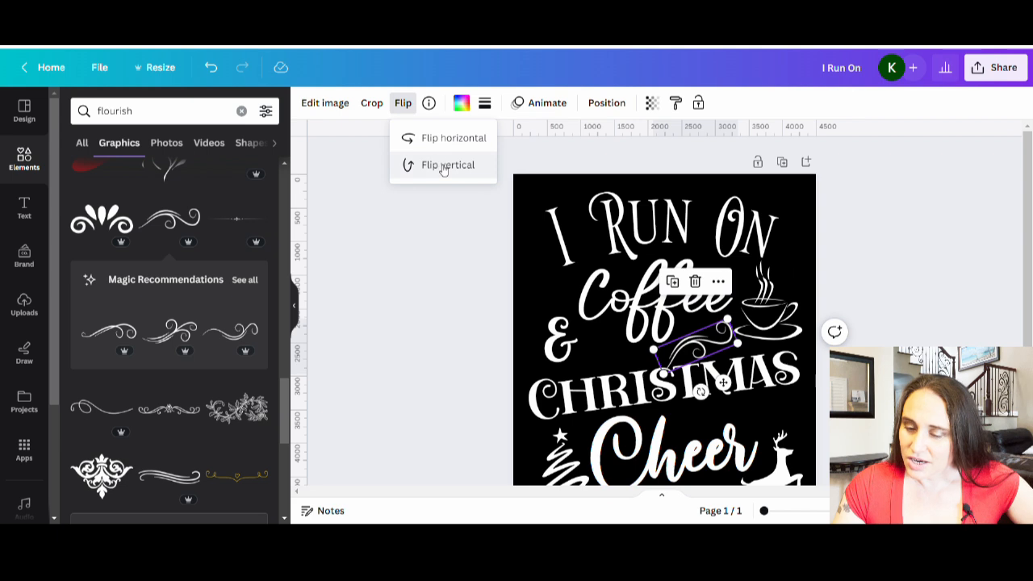
{"action": "left_click", "coordinate": [444, 166]}
{"action": "left_click", "coordinate": [905, 316]}
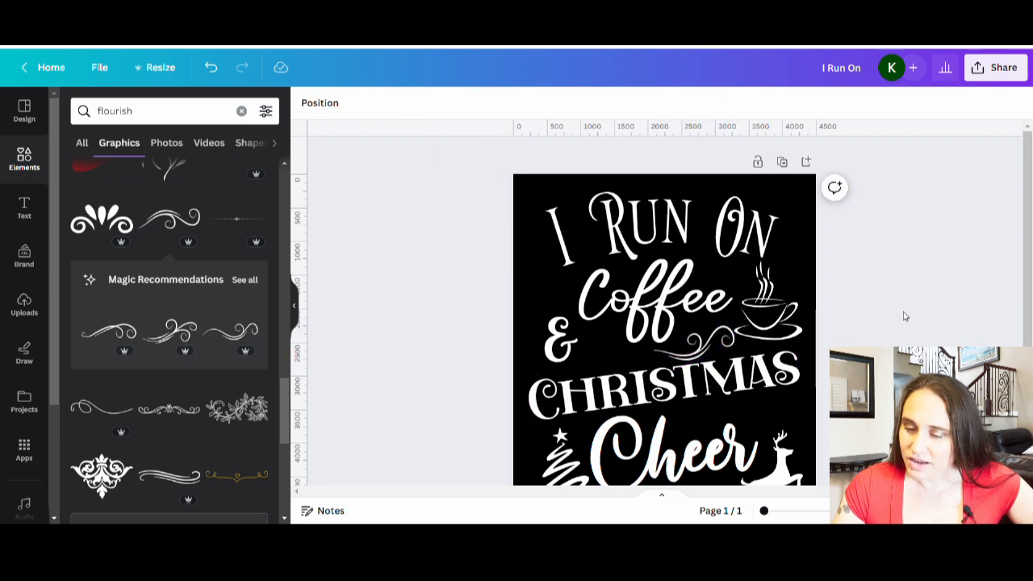
{"action": "left_click", "coordinate": [716, 340]}
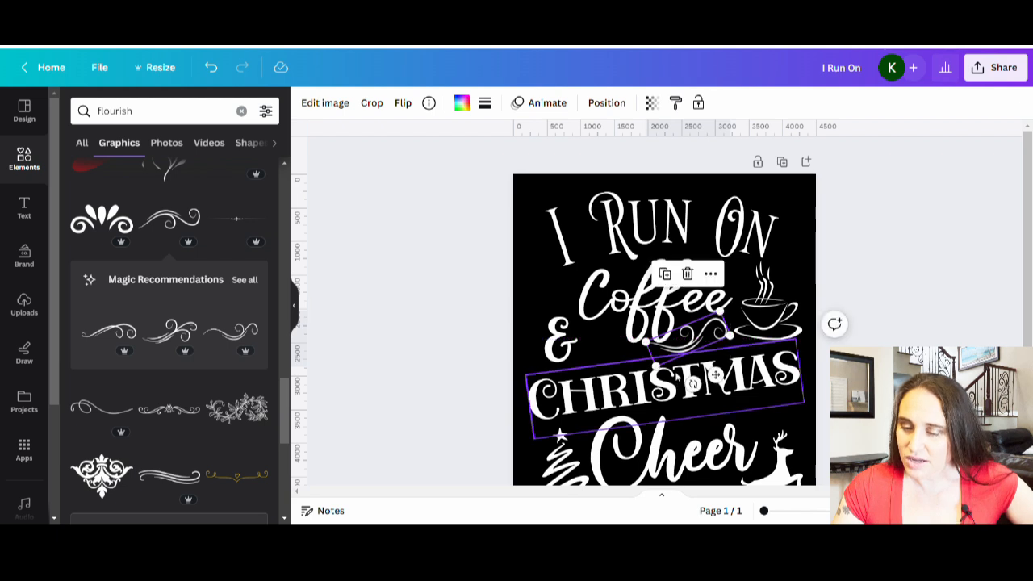
Step: Fine-tune the tilt and position of the white flourish in the gap between "Coffee" and "Christmas", beside the saucer
{"action": "left_click_drag", "start_coordinate": [694, 386], "coordinate": [703, 381]}
{"action": "left_click_drag", "start_coordinate": [697, 338], "coordinate": [703, 347]}
{"action": "left_click_drag", "start_coordinate": [705, 393], "coordinate": [695, 395]}
{"action": "left_click", "coordinate": [876, 310]}
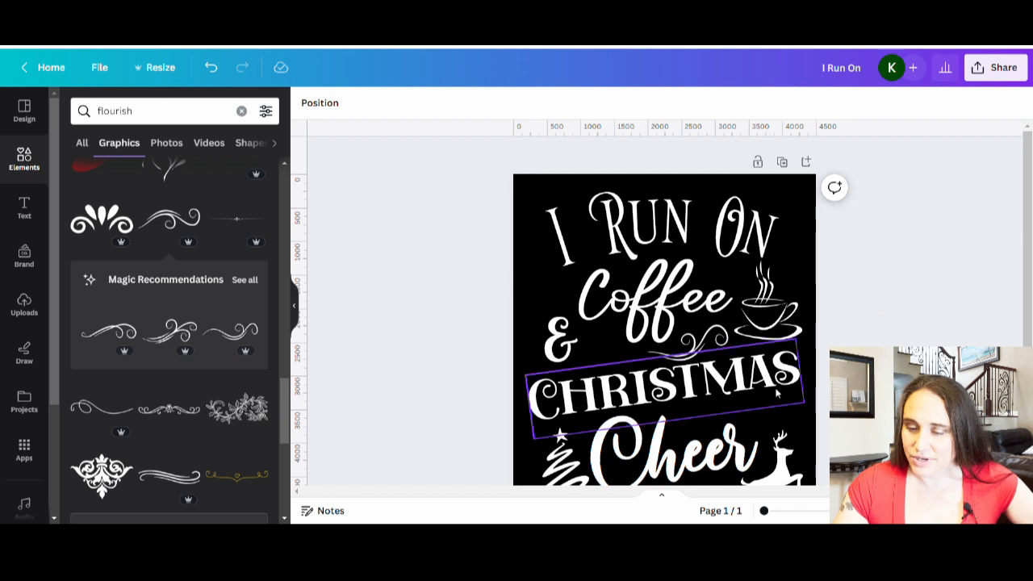
{"action": "left_click", "coordinate": [704, 337]}
{"action": "left_click_drag", "start_coordinate": [704, 337], "coordinate": [708, 333]}
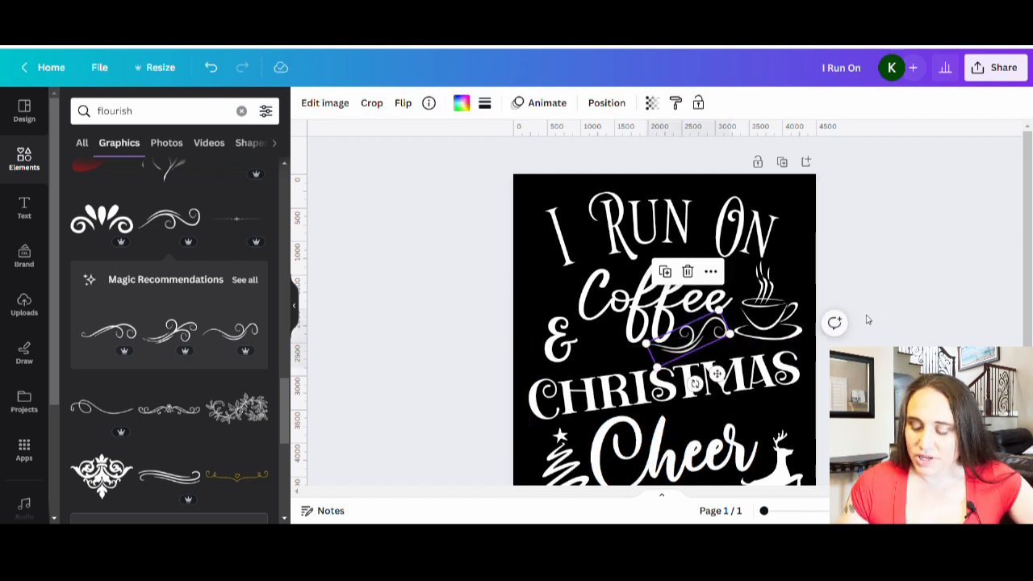
{"action": "left_click", "coordinate": [906, 314]}
{"action": "left_click", "coordinate": [739, 333]}
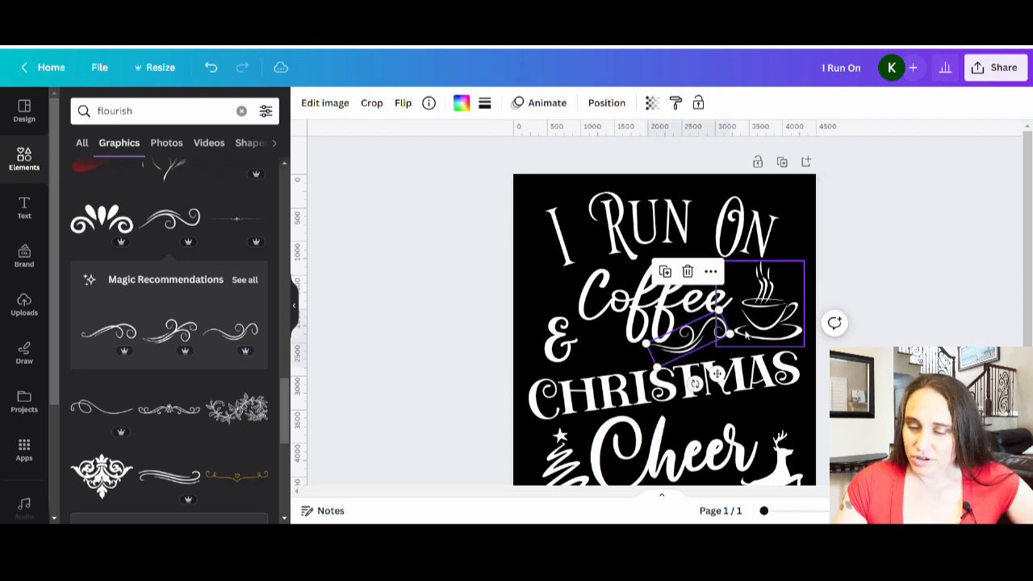
{"action": "left_click", "coordinate": [679, 352]}
{"action": "left_click_drag", "start_coordinate": [682, 352], "coordinate": [683, 352]}
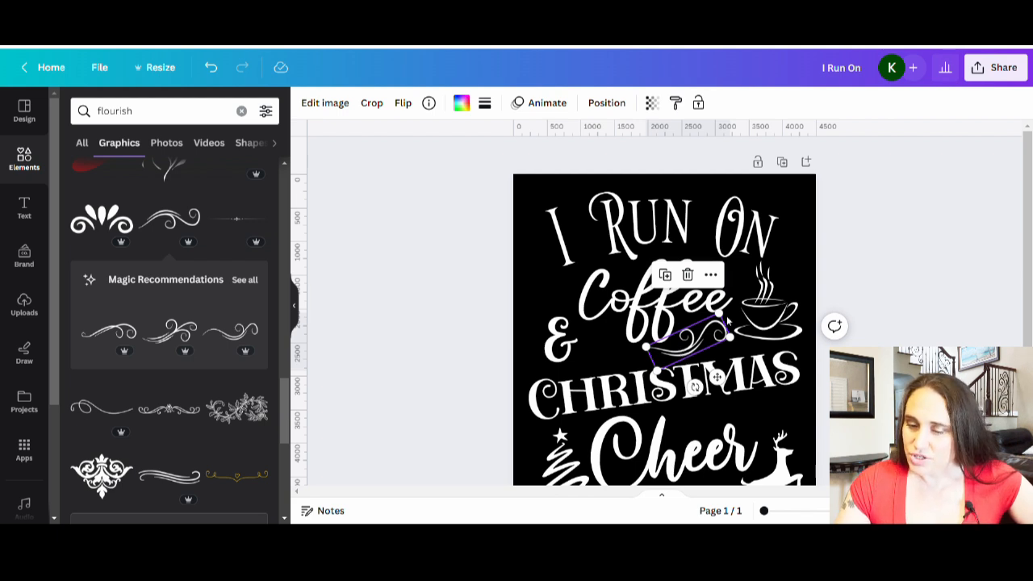
{"action": "left_click", "coordinate": [831, 211]}
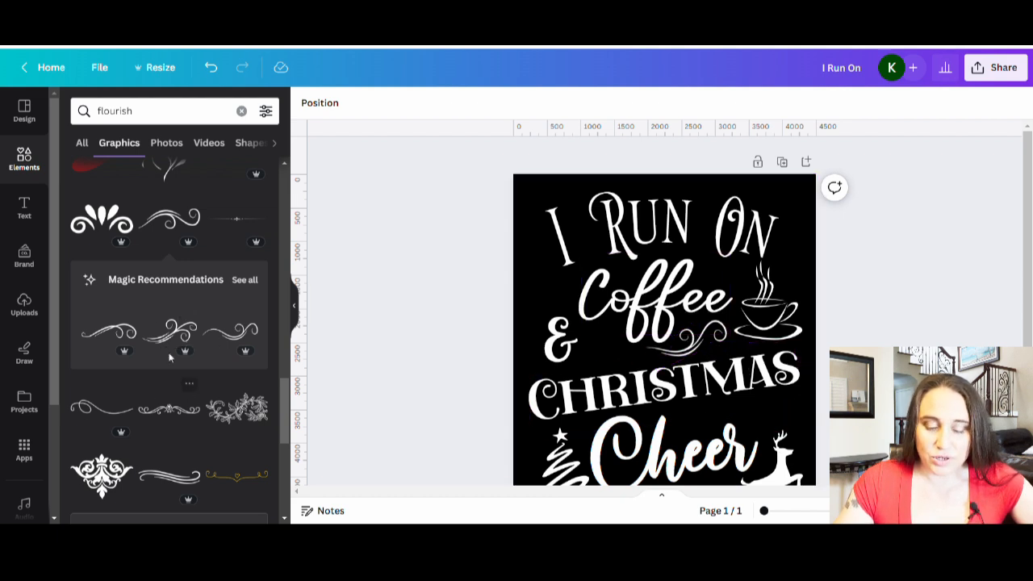
Step: Look through more of the "flourish" graphics for another swirl that suits the design
{"action": "scroll", "coordinate": [246, 339], "scroll_direction": "down", "scroll_amount": 3}
{"action": "scroll", "coordinate": [239, 311], "scroll_direction": "down", "scroll_amount": 3}
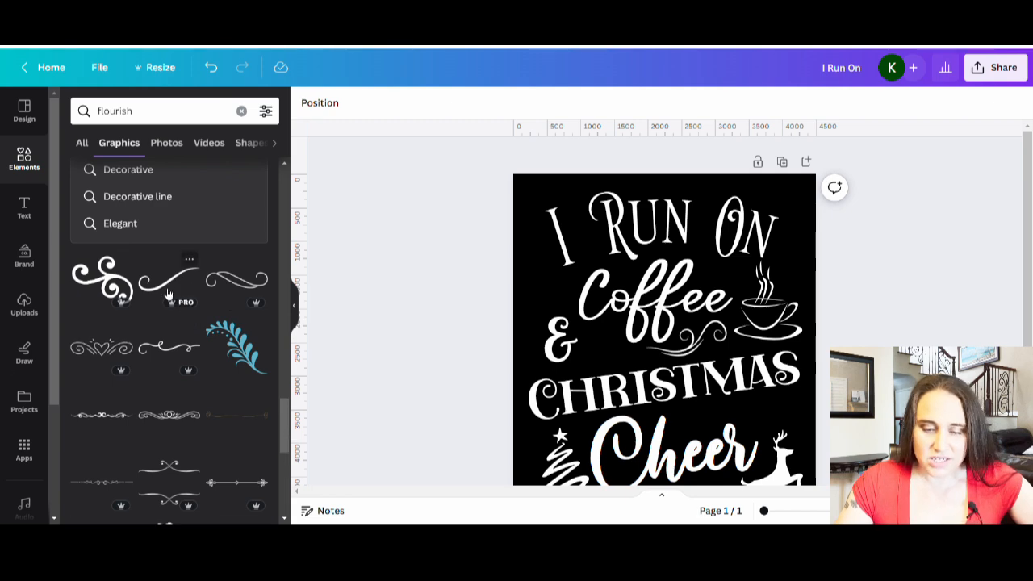
{"action": "scroll", "coordinate": [194, 331], "scroll_direction": "down", "scroll_amount": 2}
{"action": "scroll", "coordinate": [224, 360], "scroll_direction": "down", "scroll_amount": 5}
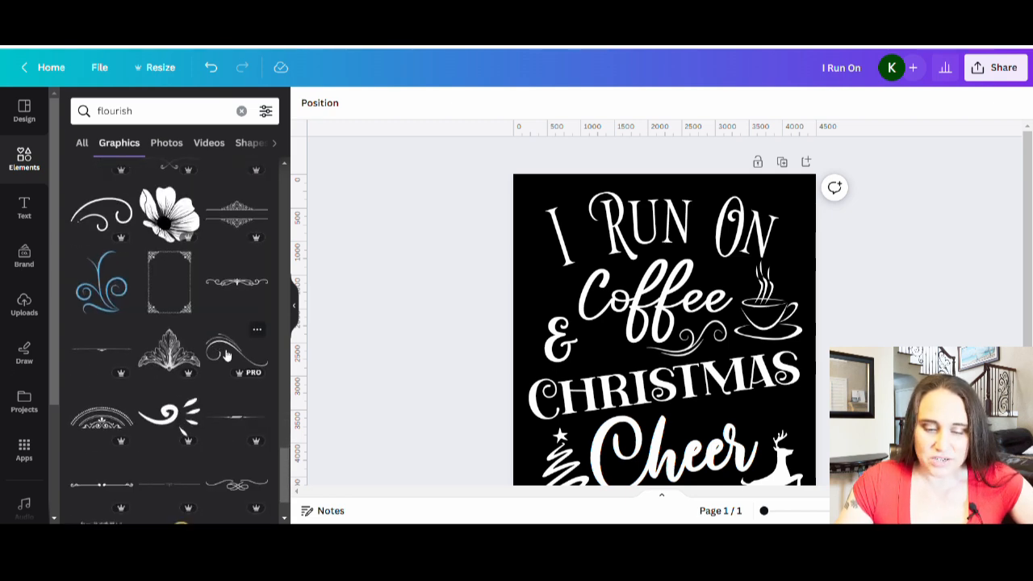
{"action": "scroll", "coordinate": [224, 408], "scroll_direction": "down", "scroll_amount": 6}
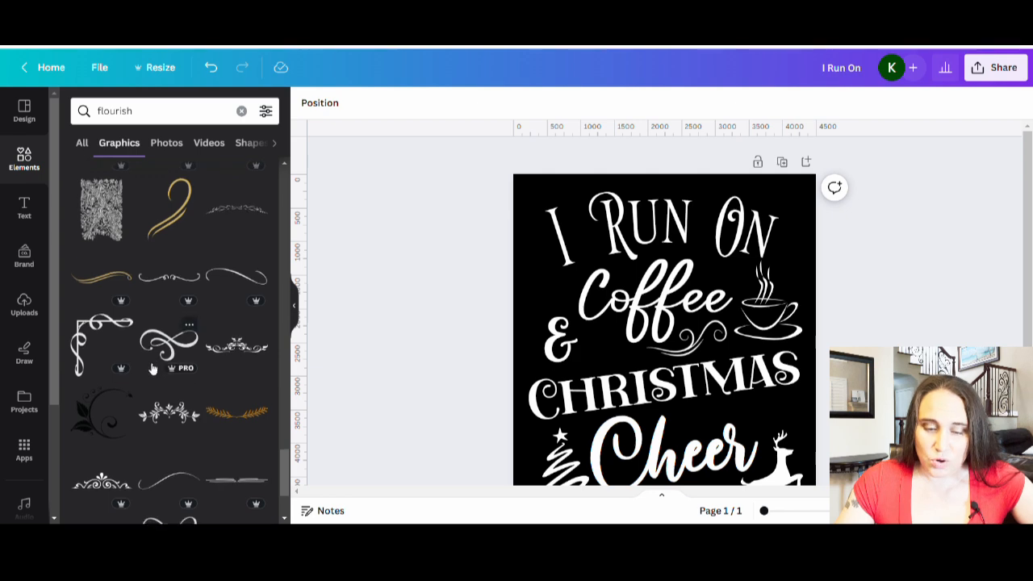
{"action": "scroll", "coordinate": [240, 311], "scroll_direction": "down", "scroll_amount": 4}
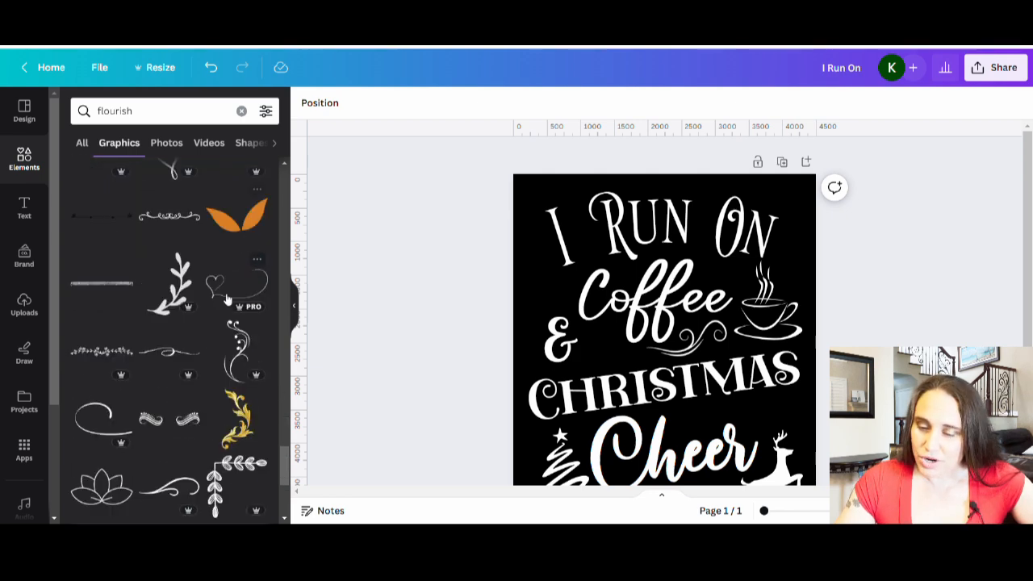
{"action": "scroll", "coordinate": [146, 320], "scroll_direction": "down", "scroll_amount": 2}
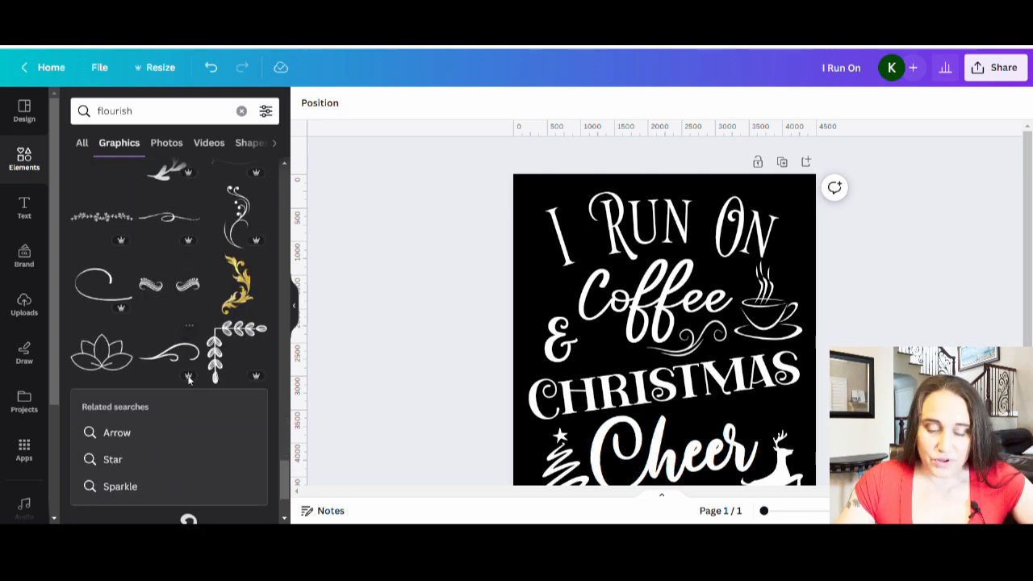
{"action": "scroll", "coordinate": [214, 413], "scroll_direction": "down", "scroll_amount": 4}
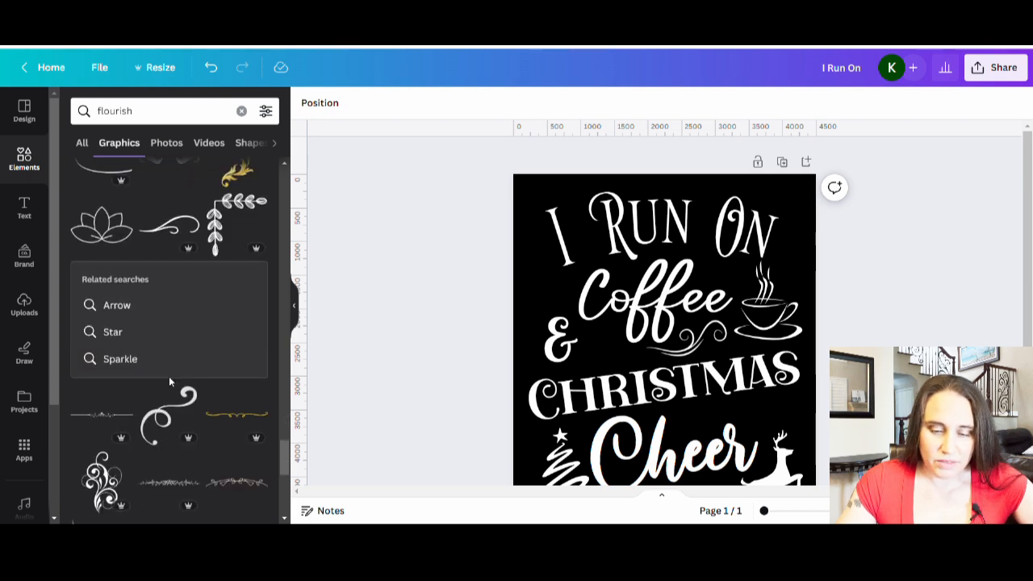
{"action": "scroll", "coordinate": [129, 339], "scroll_direction": "down", "scroll_amount": 5}
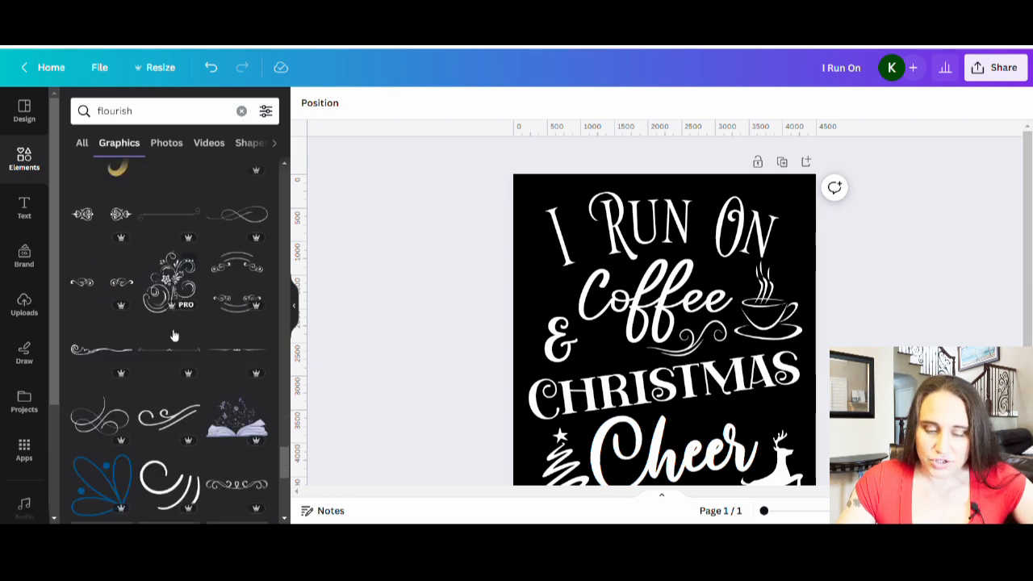
{"action": "scroll", "coordinate": [138, 316], "scroll_direction": "down", "scroll_amount": 3}
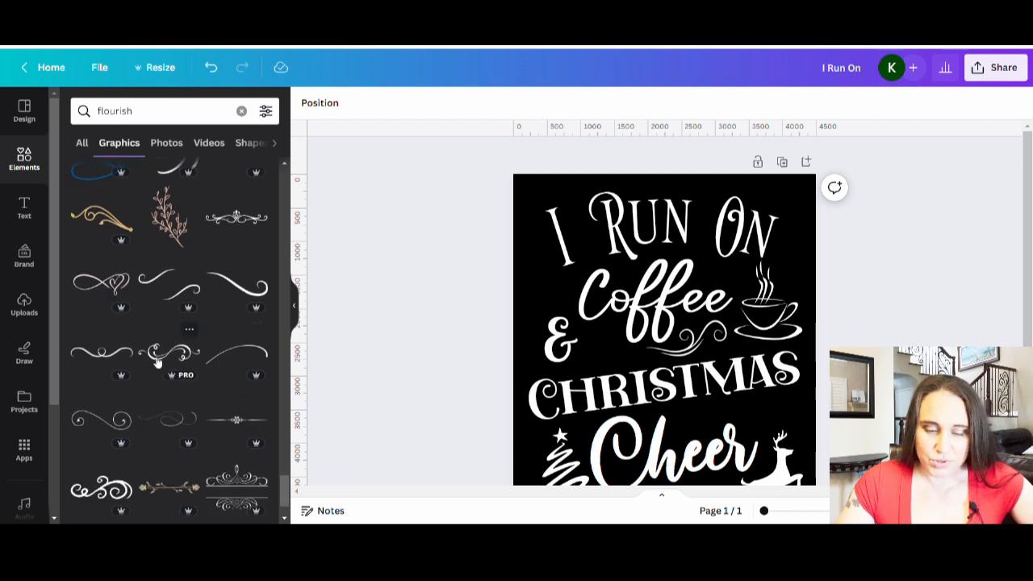
{"action": "scroll", "coordinate": [197, 333], "scroll_direction": "down", "scroll_amount": 1}
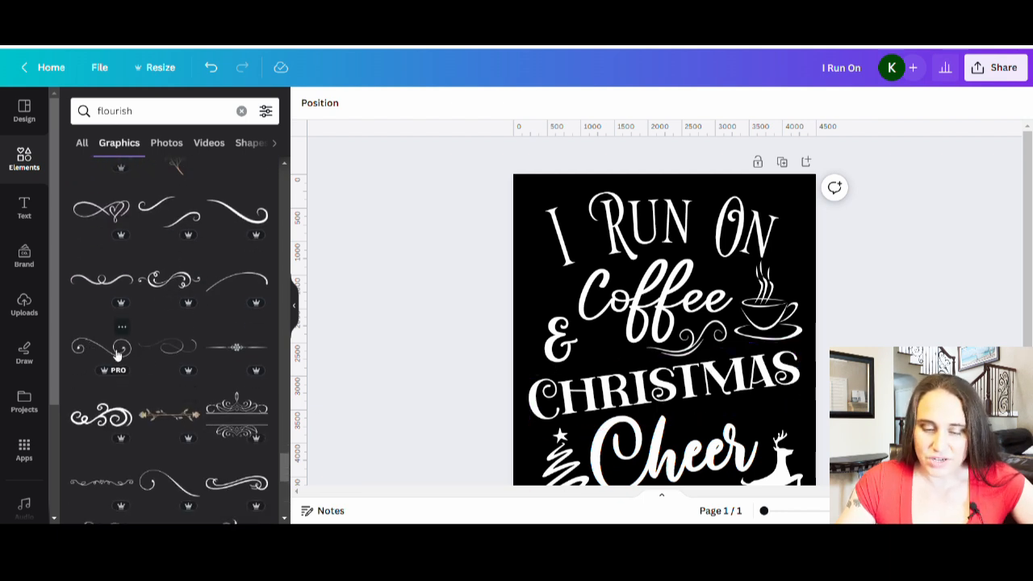
{"action": "scroll", "coordinate": [184, 328], "scroll_direction": "down", "scroll_amount": 3}
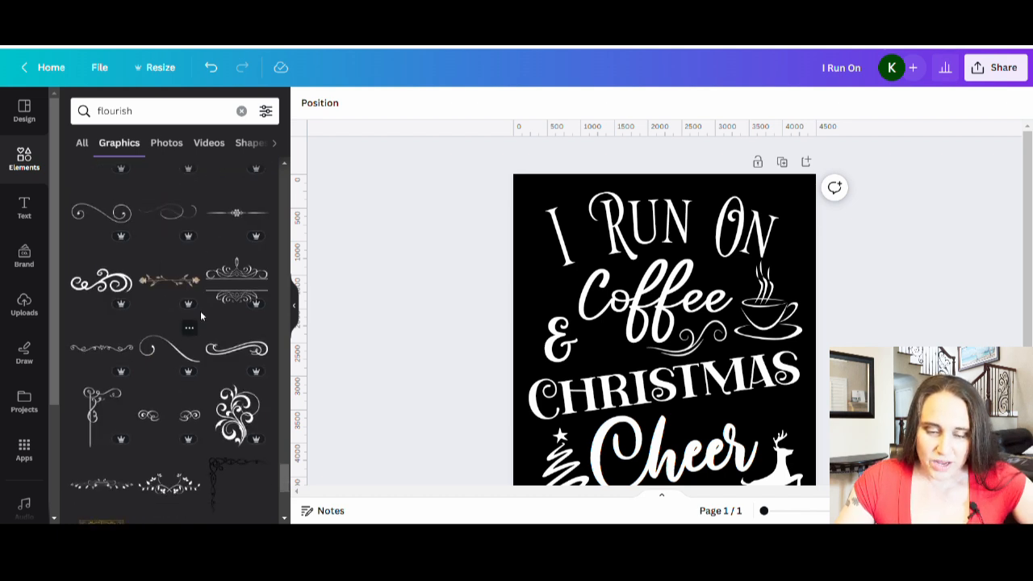
{"action": "scroll", "coordinate": [218, 303], "scroll_direction": "down", "scroll_amount": 4}
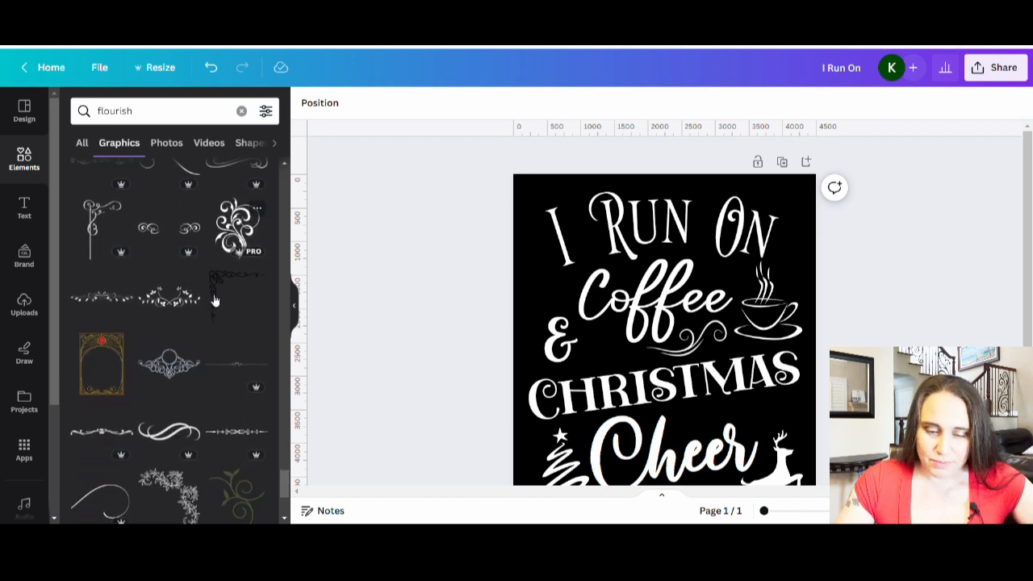
{"action": "scroll", "coordinate": [129, 303], "scroll_direction": "down", "scroll_amount": 5}
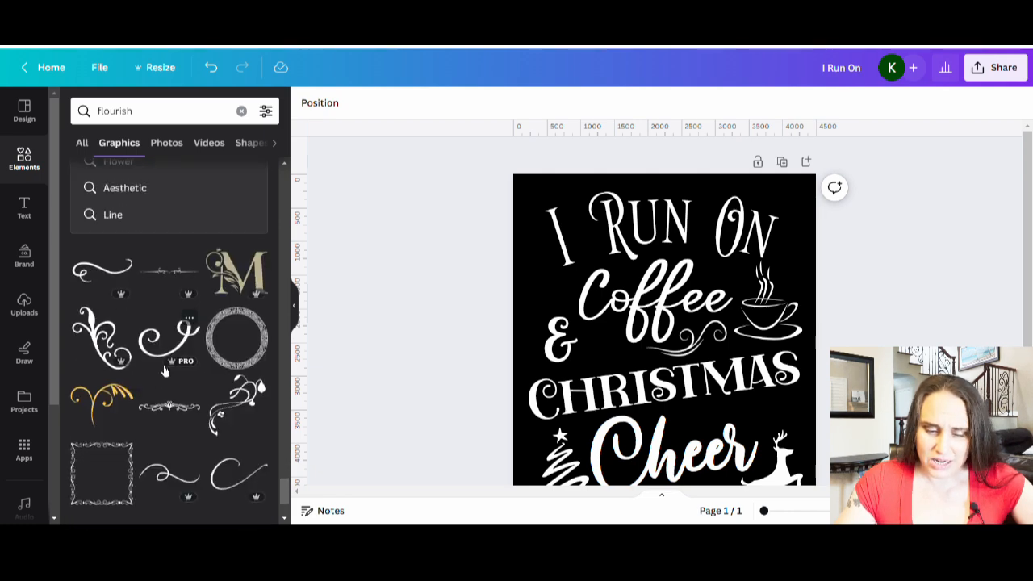
{"action": "scroll", "coordinate": [184, 359], "scroll_direction": "down", "scroll_amount": 5}
{"action": "scroll", "coordinate": [184, 360], "scroll_direction": "down", "scroll_amount": 3}
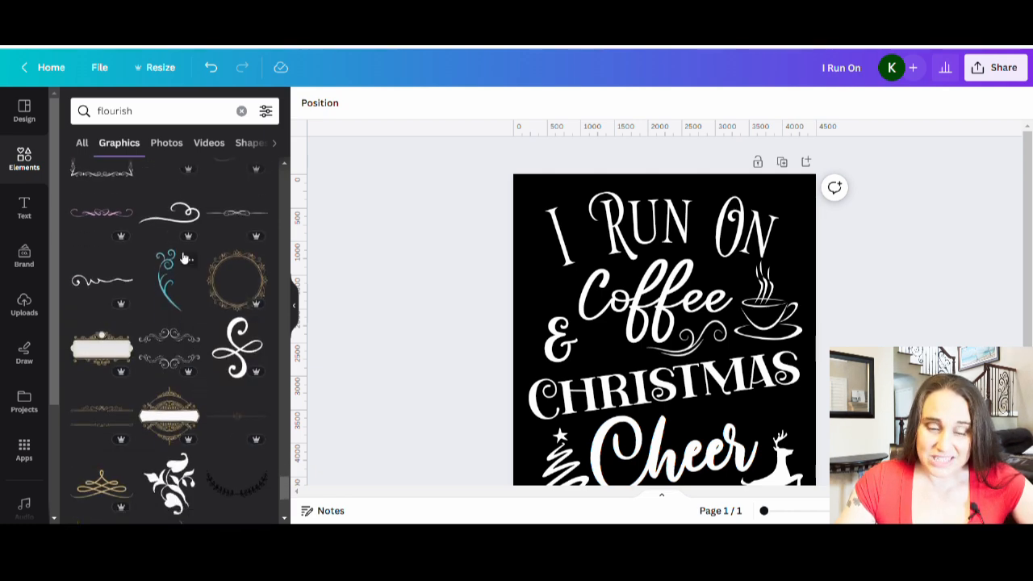
{"action": "scroll", "coordinate": [193, 300], "scroll_direction": "down", "scroll_amount": 3}
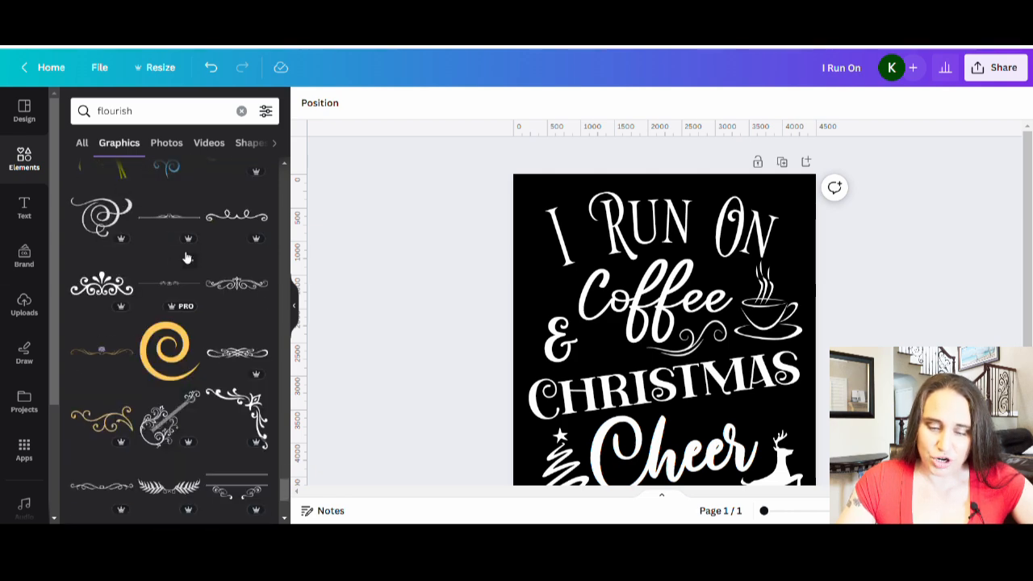
{"action": "scroll", "coordinate": [150, 237], "scroll_direction": "down", "scroll_amount": 2}
{"action": "scroll", "coordinate": [146, 291], "scroll_direction": "down", "scroll_amount": 3}
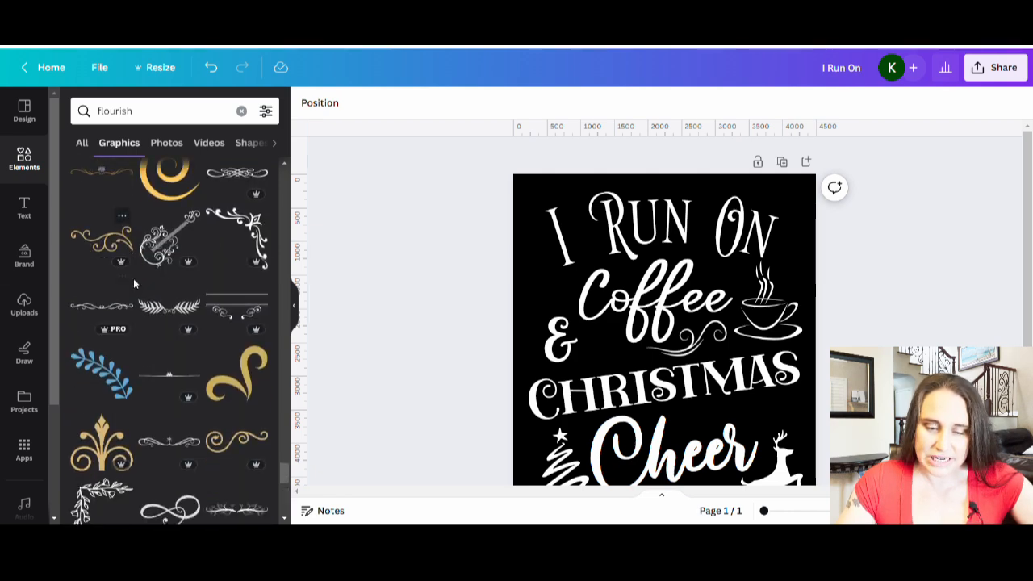
{"action": "scroll", "coordinate": [183, 276], "scroll_direction": "down", "scroll_amount": 6}
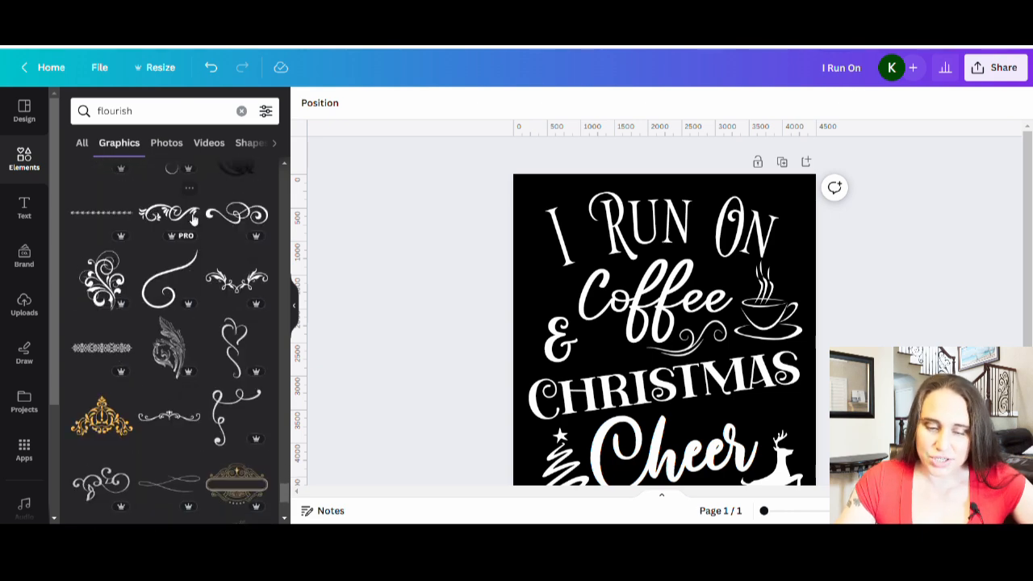
{"action": "scroll", "coordinate": [143, 284], "scroll_direction": "down", "scroll_amount": 6}
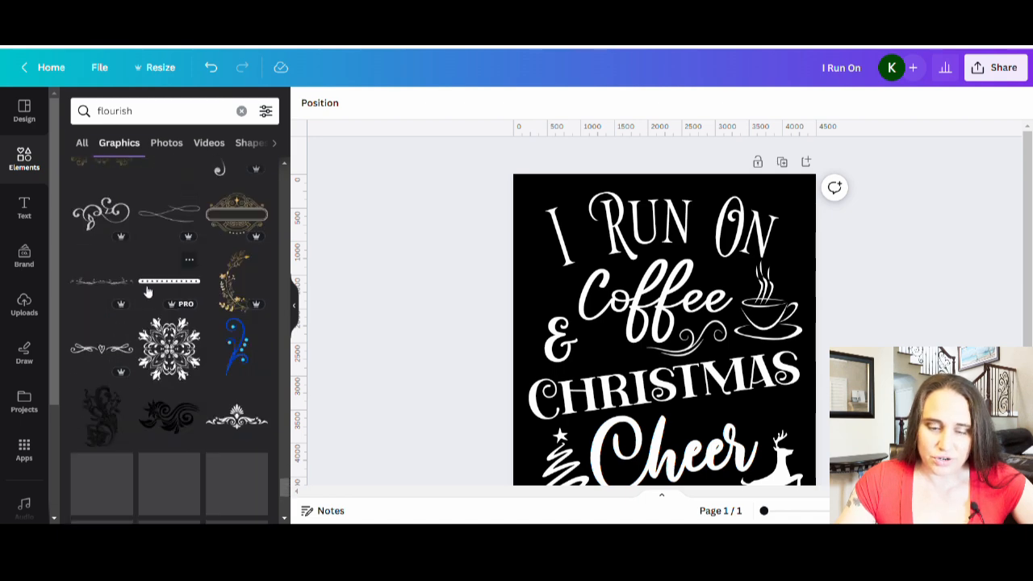
{"action": "scroll", "coordinate": [121, 331], "scroll_direction": "down", "scroll_amount": 1}
{"action": "scroll", "coordinate": [121, 468], "scroll_direction": "down", "scroll_amount": 2}
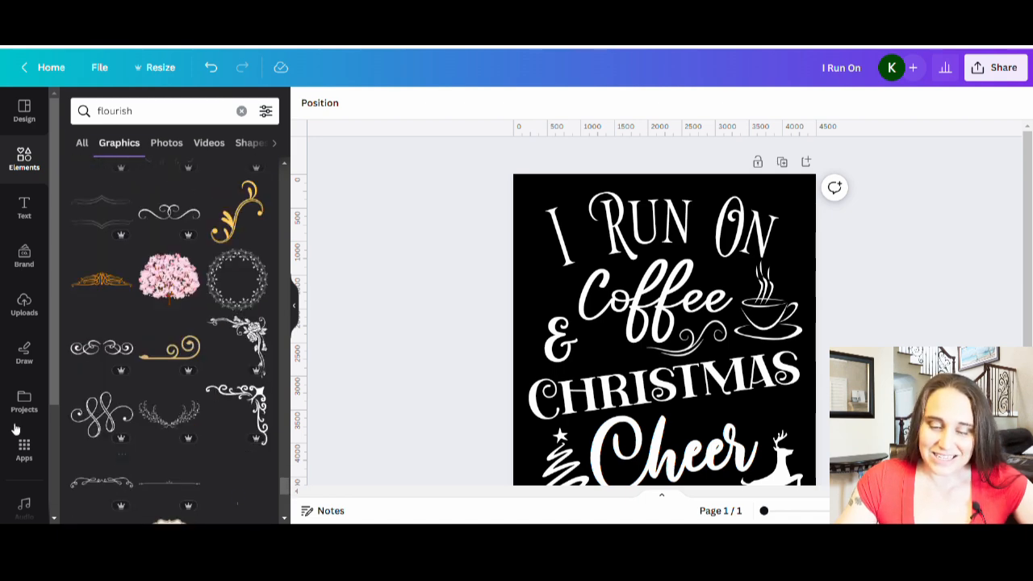
{"action": "scroll", "coordinate": [133, 358], "scroll_direction": "down", "scroll_amount": 5}
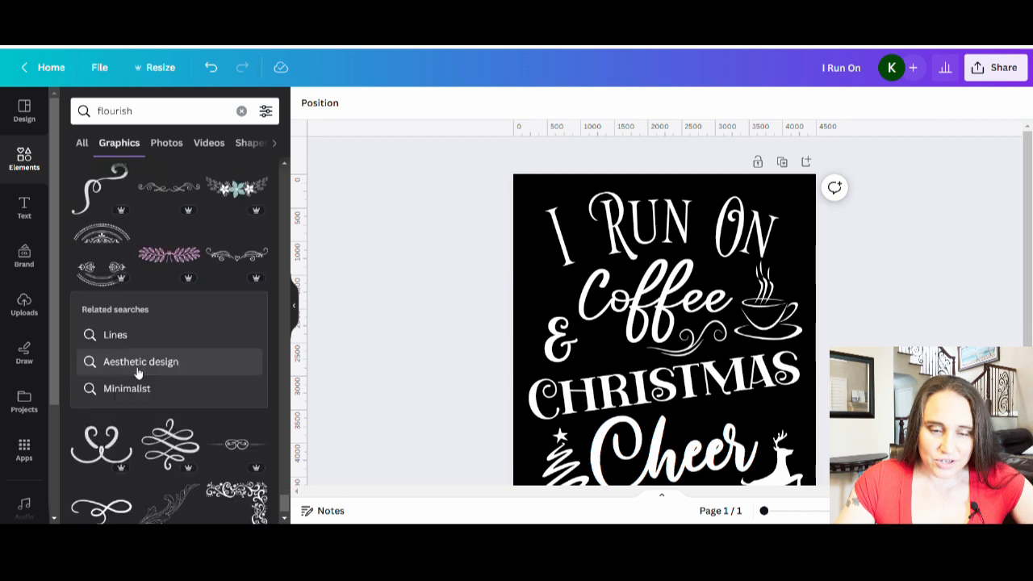
{"action": "scroll", "coordinate": [145, 401], "scroll_direction": "down", "scroll_amount": 4}
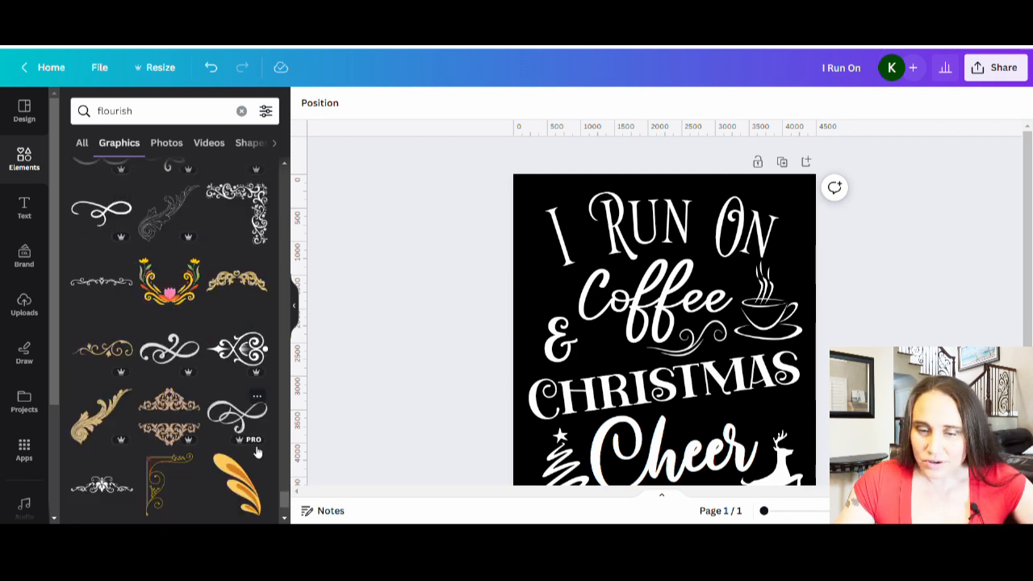
Step: Add the looping ribbon-like flourish to the design and recolour it white
{"action": "left_click", "coordinate": [238, 419]}
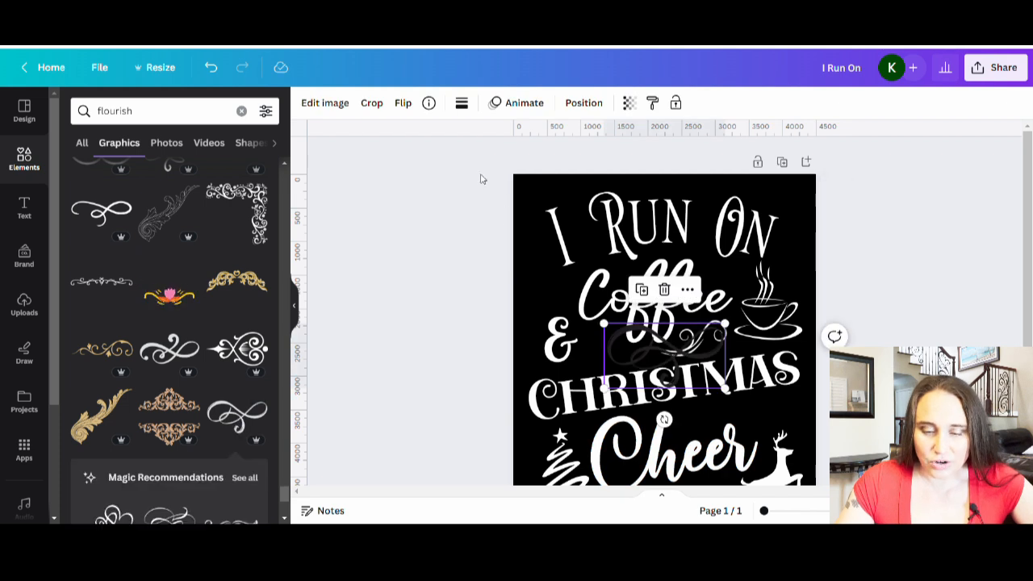
{"action": "left_click", "coordinate": [468, 107]}
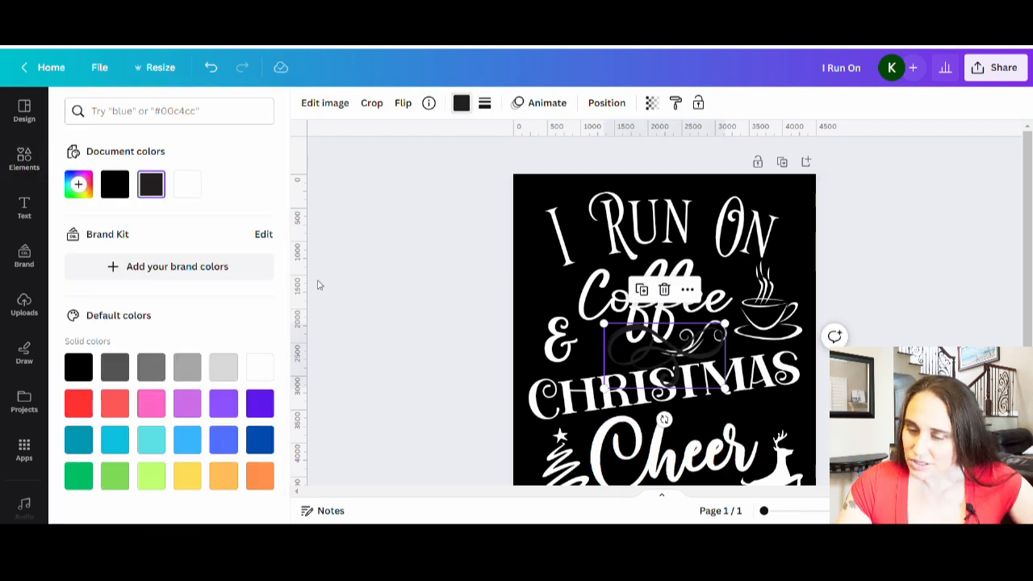
{"action": "left_click", "coordinate": [260, 367]}
Step: Shrink the looping flourish, tilt it upward to the right and place it below the end of "Christmas", above the reindeer
{"action": "left_click_drag", "start_coordinate": [726, 325], "coordinate": [767, 424]}
{"action": "left_click_drag", "start_coordinate": [761, 466], "coordinate": [771, 472]}
{"action": "left_click_drag", "start_coordinate": [759, 421], "coordinate": [767, 421]}
{"action": "left_click_drag", "start_coordinate": [806, 391], "coordinate": [801, 402]}
{"action": "left_click", "coordinate": [852, 403]}
{"action": "left_click", "coordinate": [756, 426]}
{"action": "key", "text": "Escape"}
{"action": "left_click", "coordinate": [757, 432]}
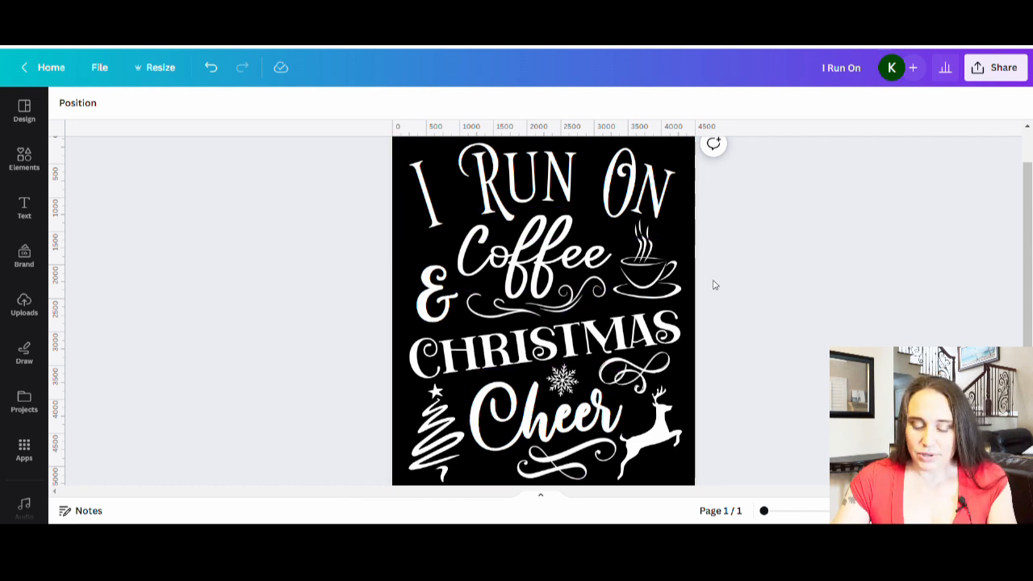
Step: Rename the design as "I Run On coffee and christmas wt frame"
{"action": "left_click", "coordinate": [870, 75]}
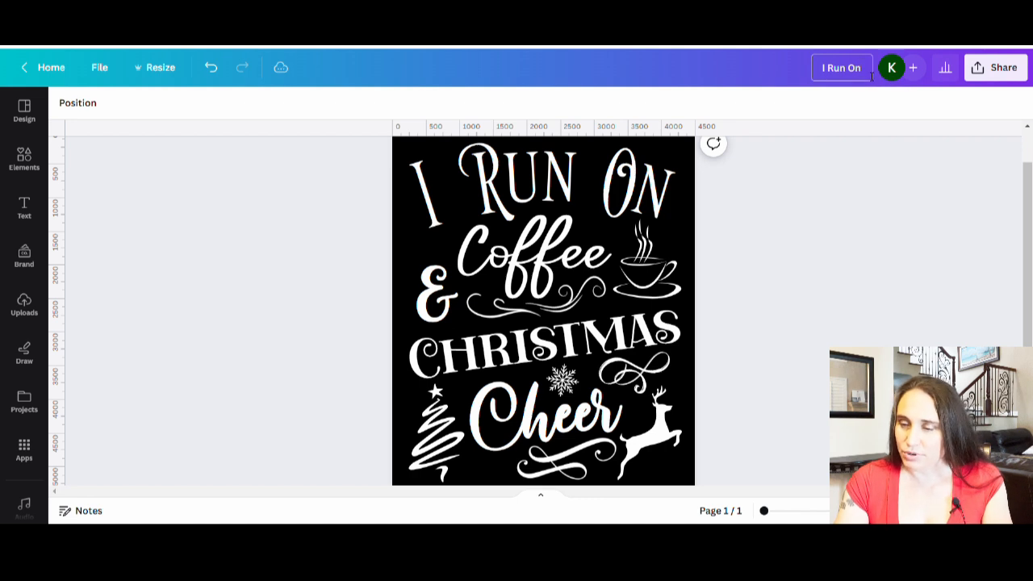
{"action": "type", "text": "cof"}
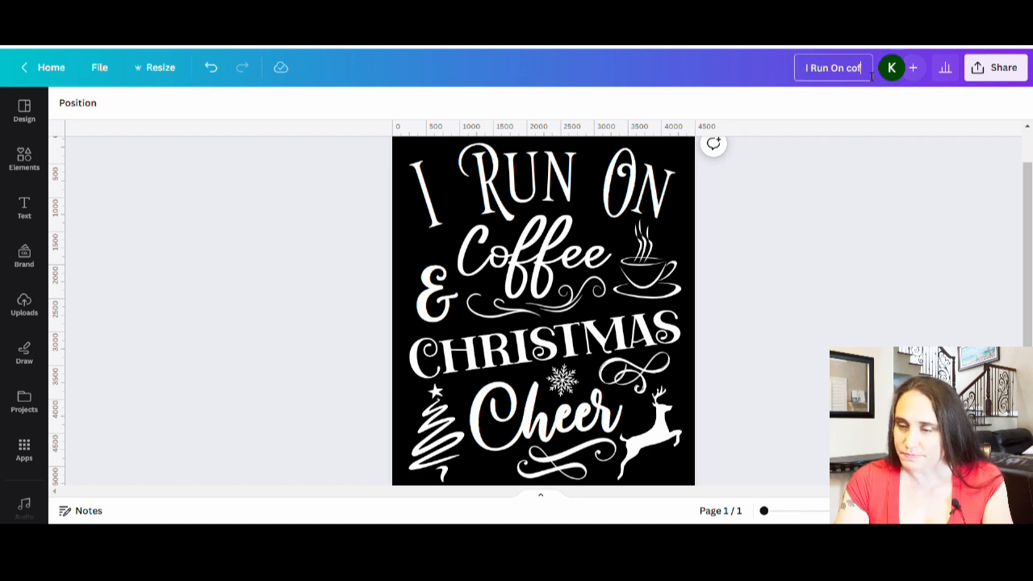
{"action": "type", "text": "fee and chfrist"}
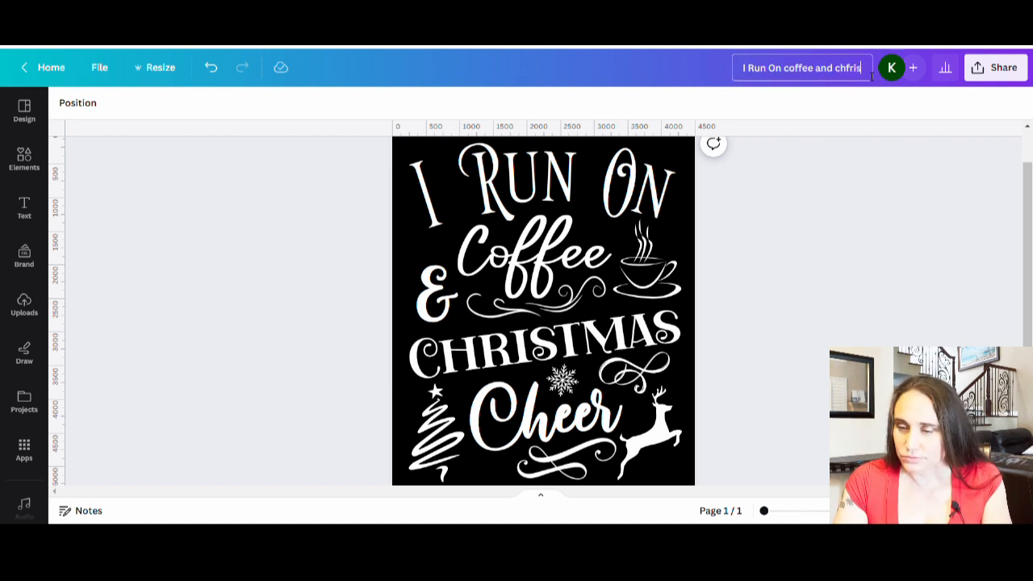
{"action": "key", "text": "BackSpace"}
{"action": "key", "text": "BackSpace"}
{"action": "key", "text": "BackSpace"}
{"action": "key", "text": "BackSpace"}
{"action": "key", "text": "BackSpace"}
{"action": "type", "text": "ristmas"}
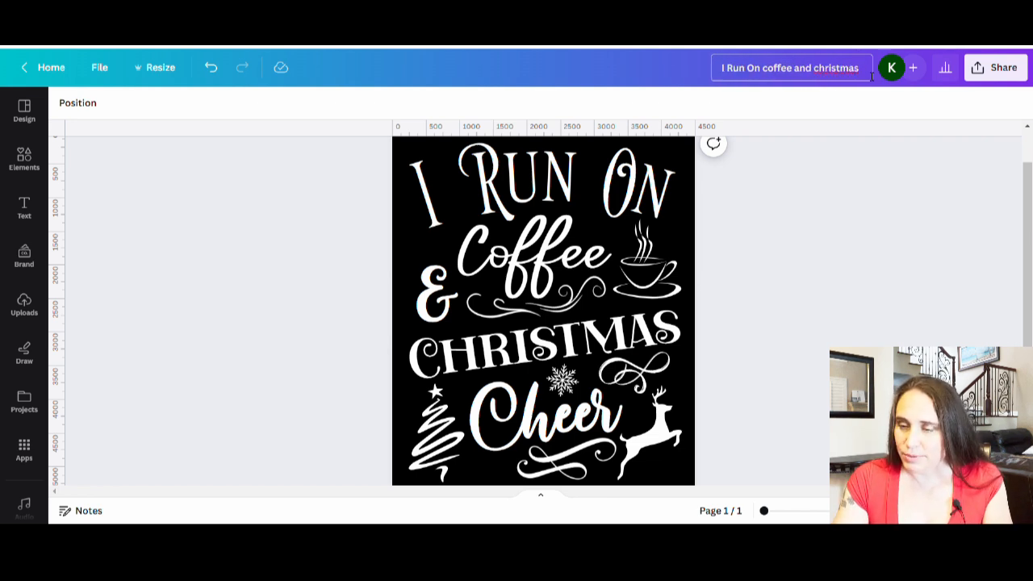
{"action": "type", "text": " wt fr"}
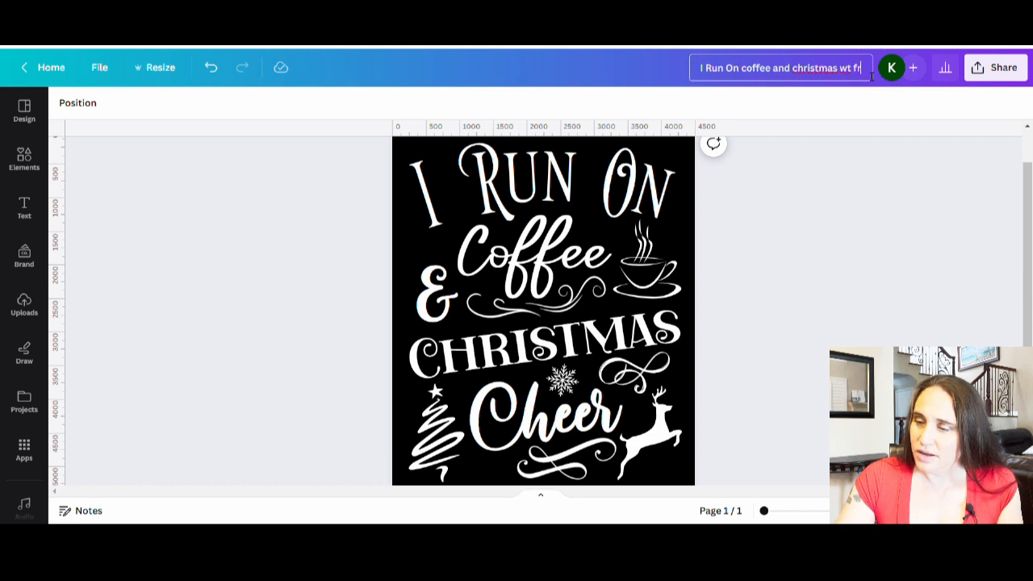
{"action": "type", "text": "ame"}
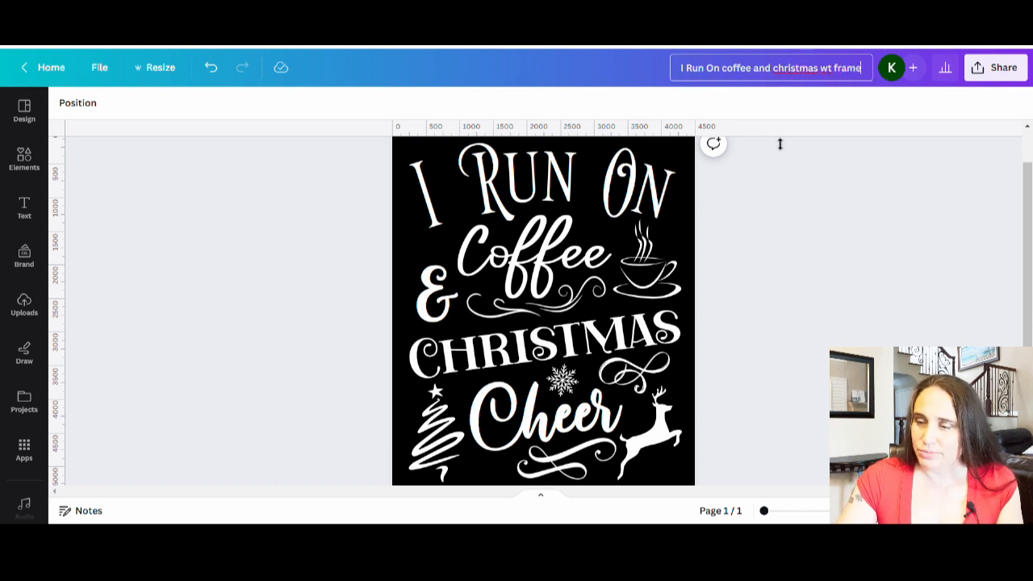
Step: Download the design as a 4,500 × 5,400 px PNG with a transparent background
{"action": "left_click", "coordinate": [980, 71]}
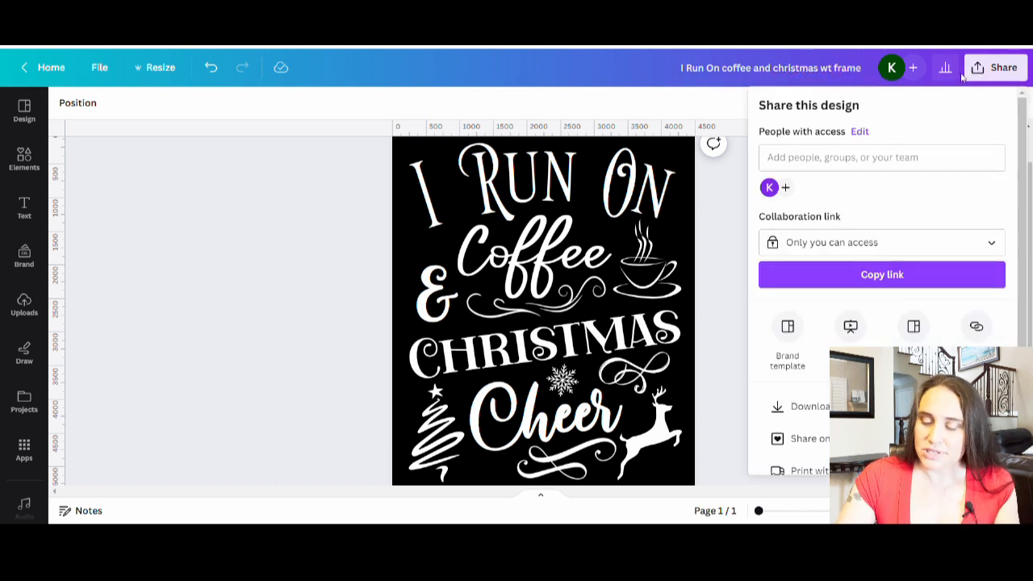
{"action": "scroll", "coordinate": [872, 258], "scroll_direction": "down", "scroll_amount": 1}
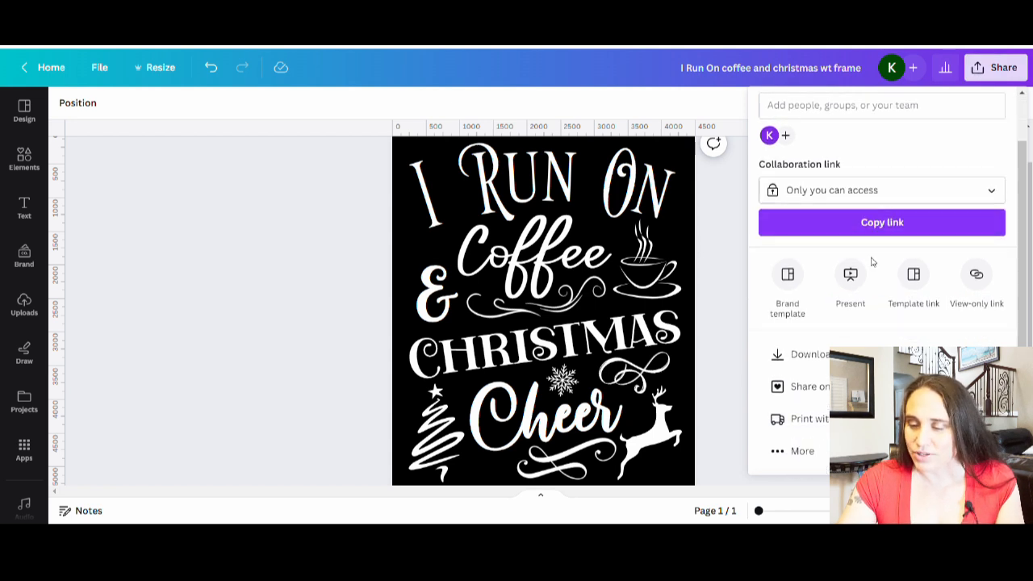
{"action": "left_click", "coordinate": [810, 355]}
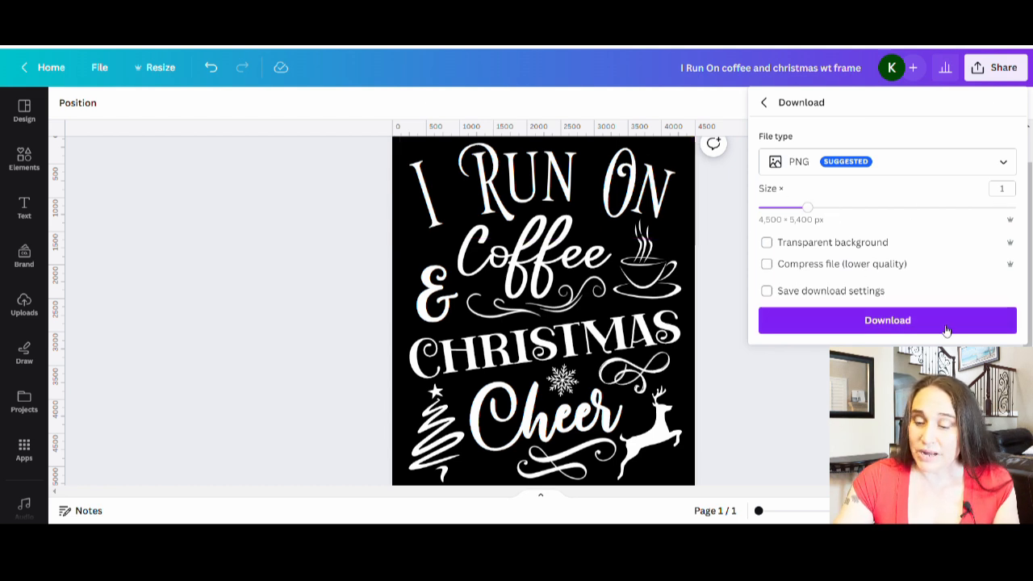
{"action": "left_click", "coordinate": [767, 243]}
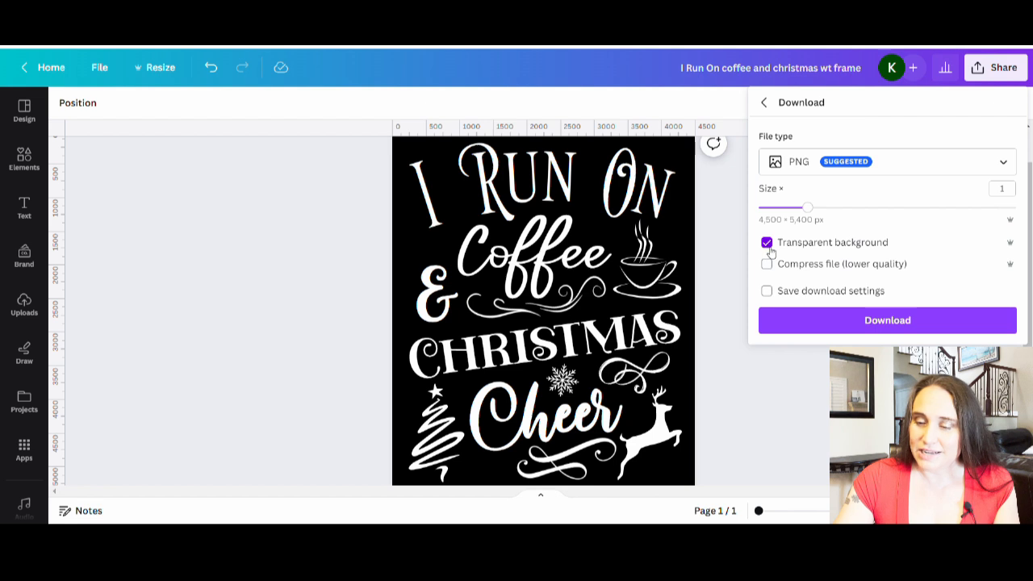
{"action": "left_click", "coordinate": [868, 326]}
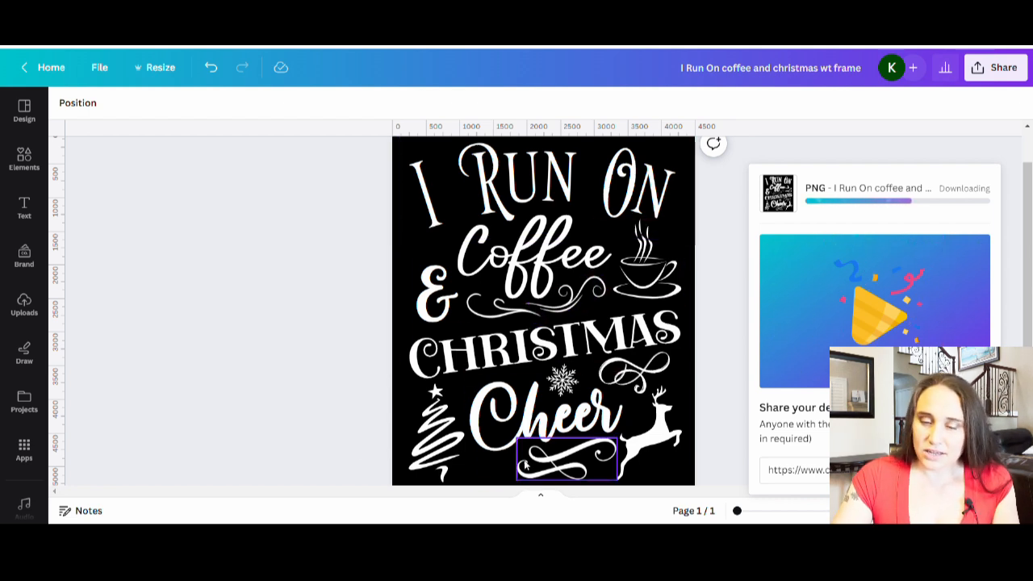
{"action": "left_click", "coordinate": [306, 270]}
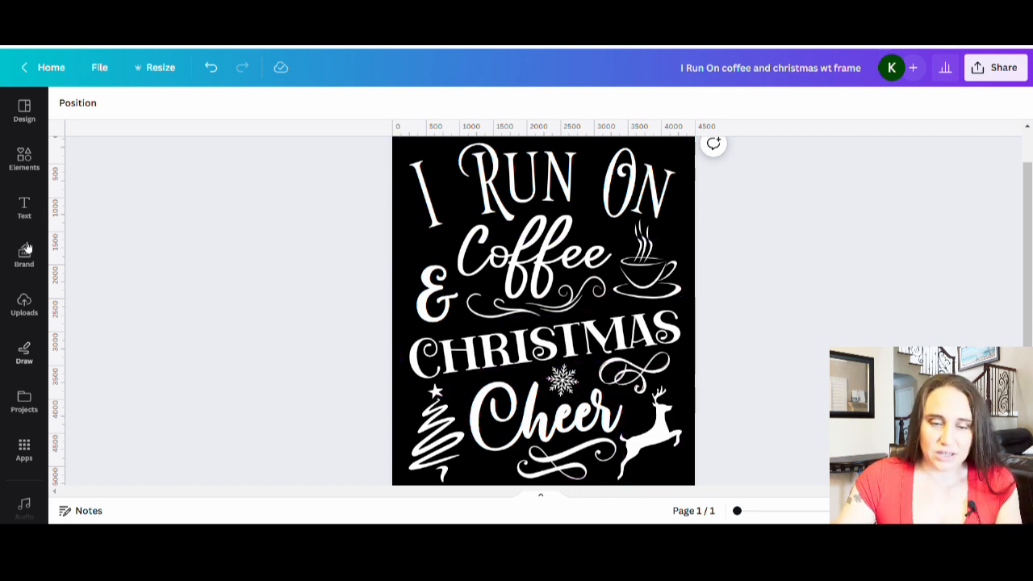
Step: Search the elements for "gold" and look through the photo results for a suitable gold texture
{"action": "left_click", "coordinate": [32, 156]}
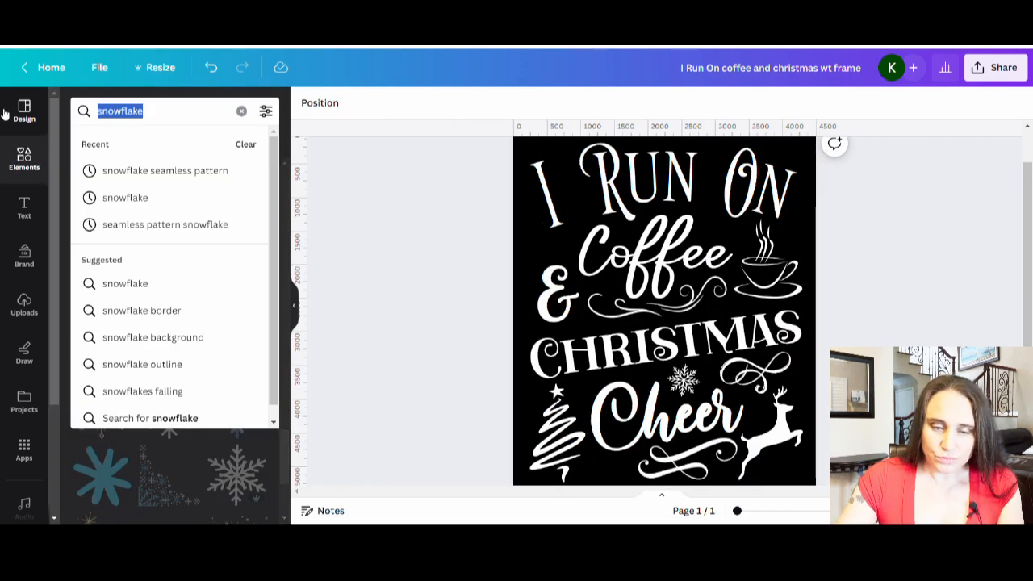
{"action": "type", "text": "gold"}
{"action": "key", "text": "Return"}
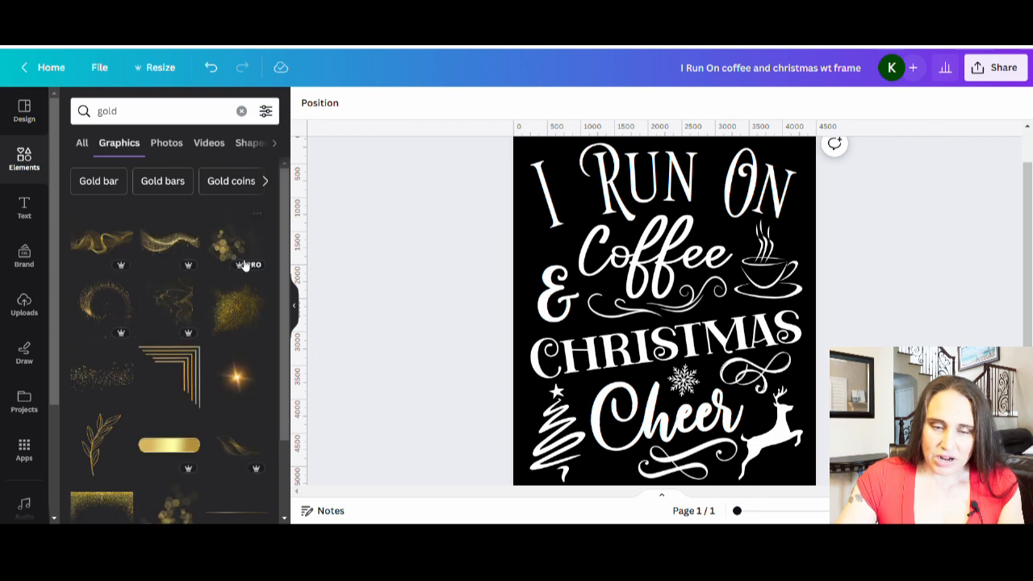
{"action": "scroll", "coordinate": [205, 278], "scroll_direction": "down", "scroll_amount": 2}
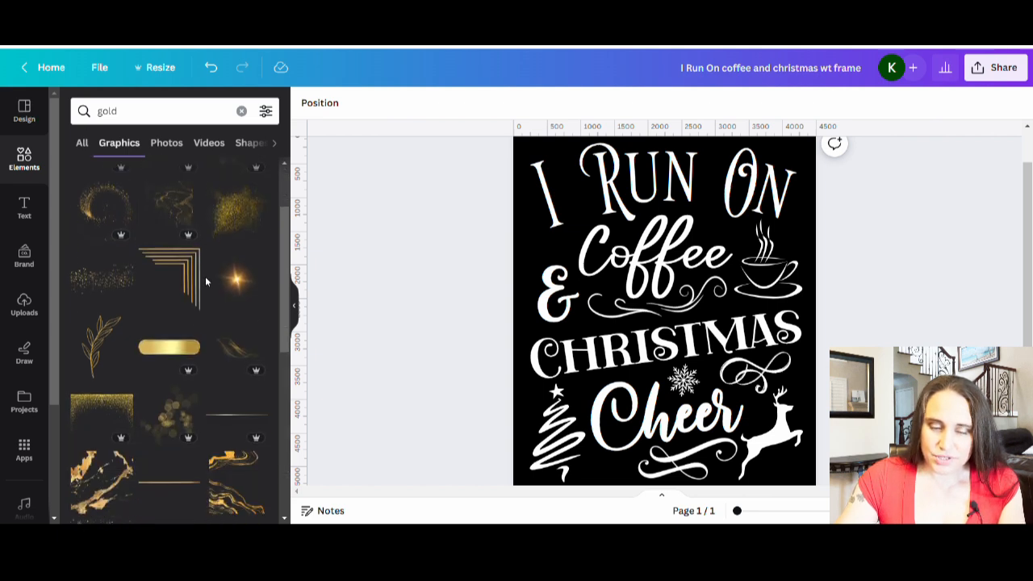
{"action": "left_click", "coordinate": [168, 147]}
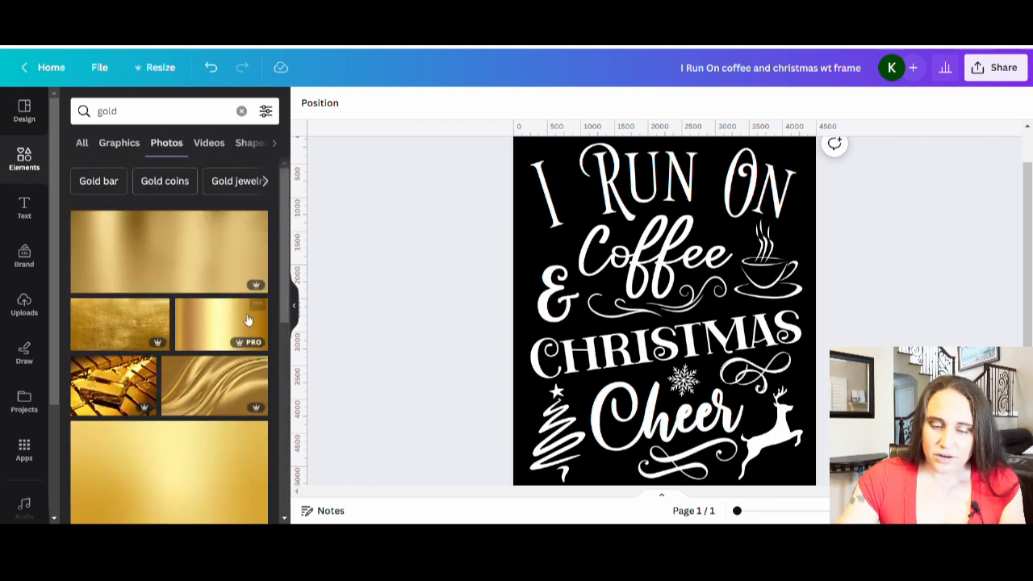
{"action": "scroll", "coordinate": [154, 253], "scroll_direction": "down", "scroll_amount": 1}
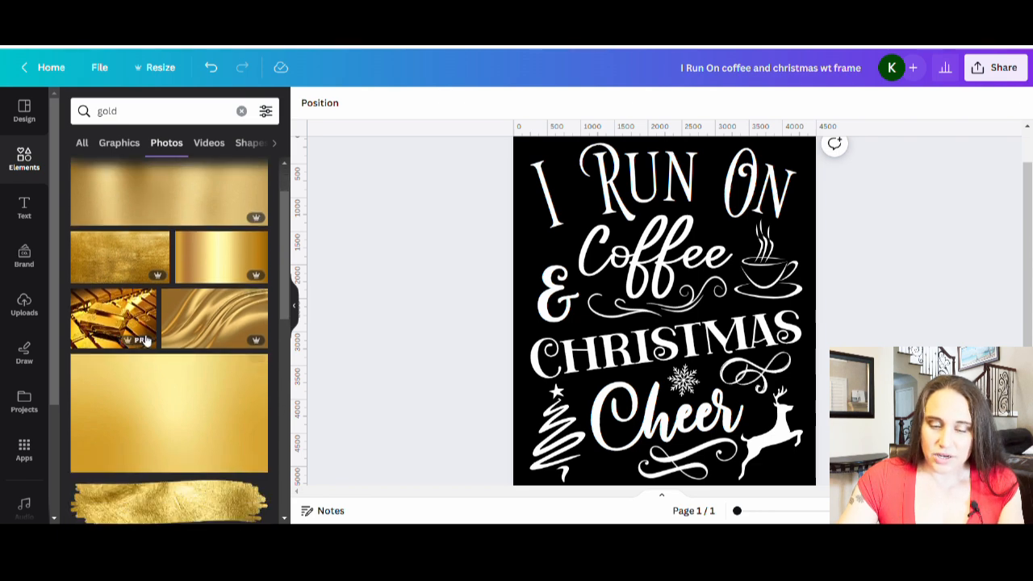
{"action": "scroll", "coordinate": [199, 215], "scroll_direction": "down", "scroll_amount": 4}
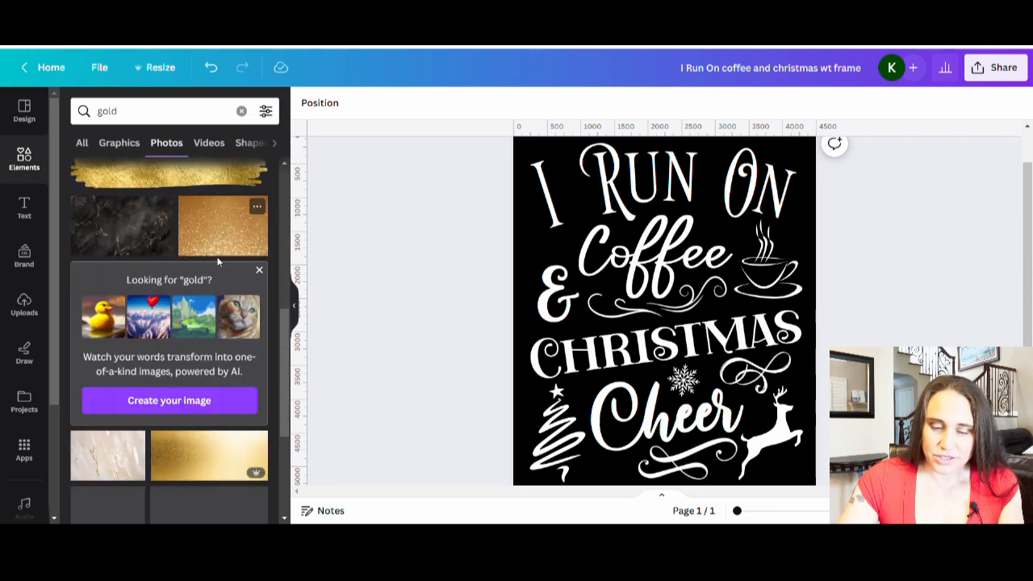
{"action": "scroll", "coordinate": [225, 231], "scroll_direction": "down", "scroll_amount": 2}
{"action": "scroll", "coordinate": [83, 303], "scroll_direction": "down", "scroll_amount": 1}
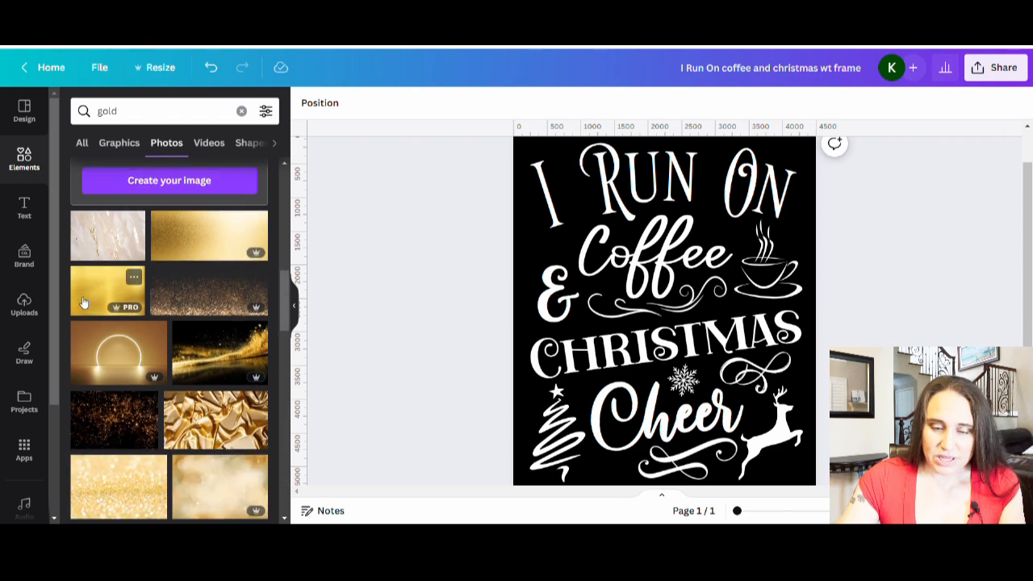
{"action": "scroll", "coordinate": [97, 323], "scroll_direction": "down", "scroll_amount": 2}
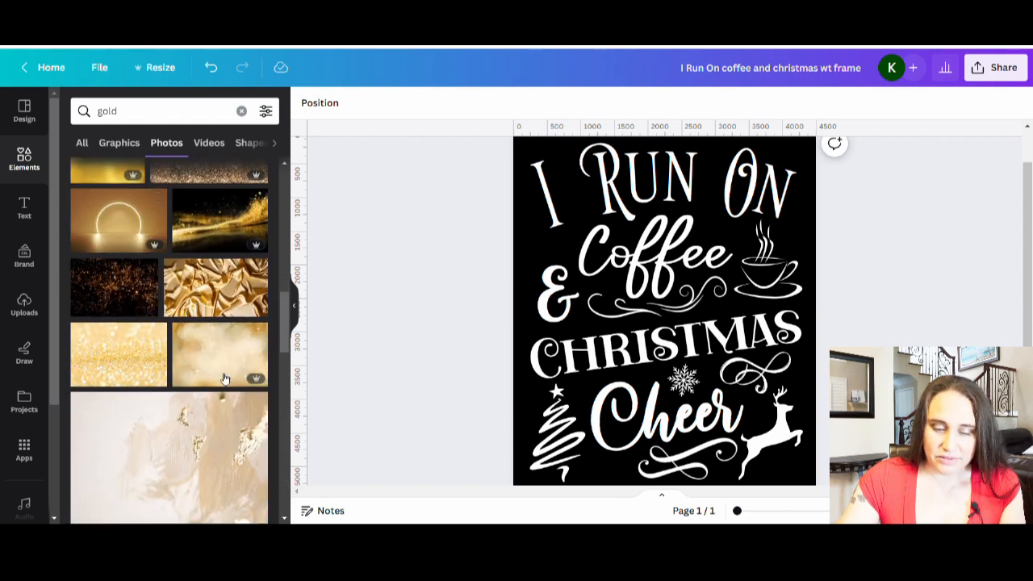
Step: Try the gold glitter photo on the design and remove it again
{"action": "left_click", "coordinate": [110, 358]}
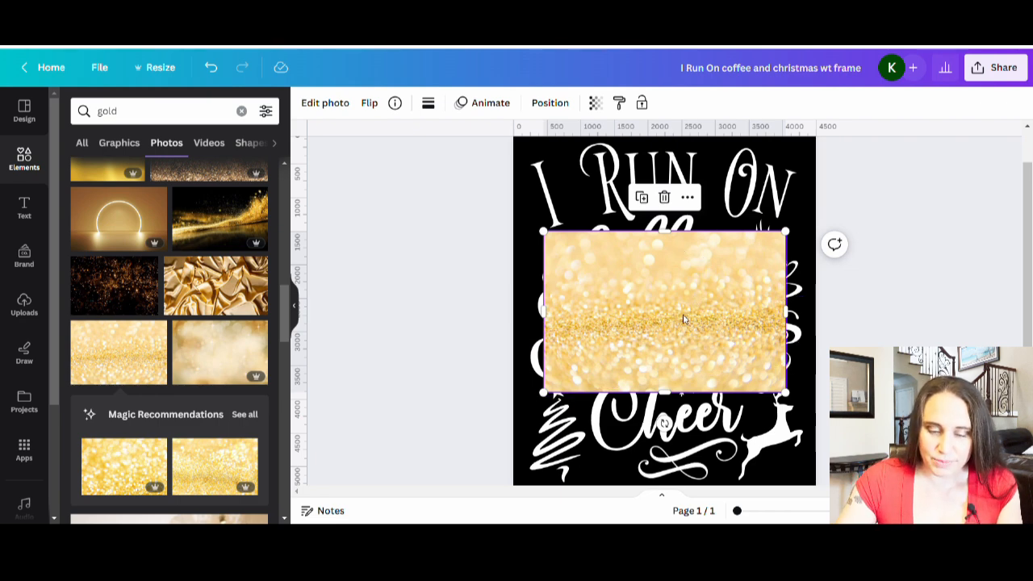
{"action": "key", "text": "Delete"}
Step: Add the brushed-gold photo with soft vertical bands and rotate it about a quarter turn so its bands run horizontally
{"action": "scroll", "coordinate": [160, 315], "scroll_direction": "down", "scroll_amount": 5}
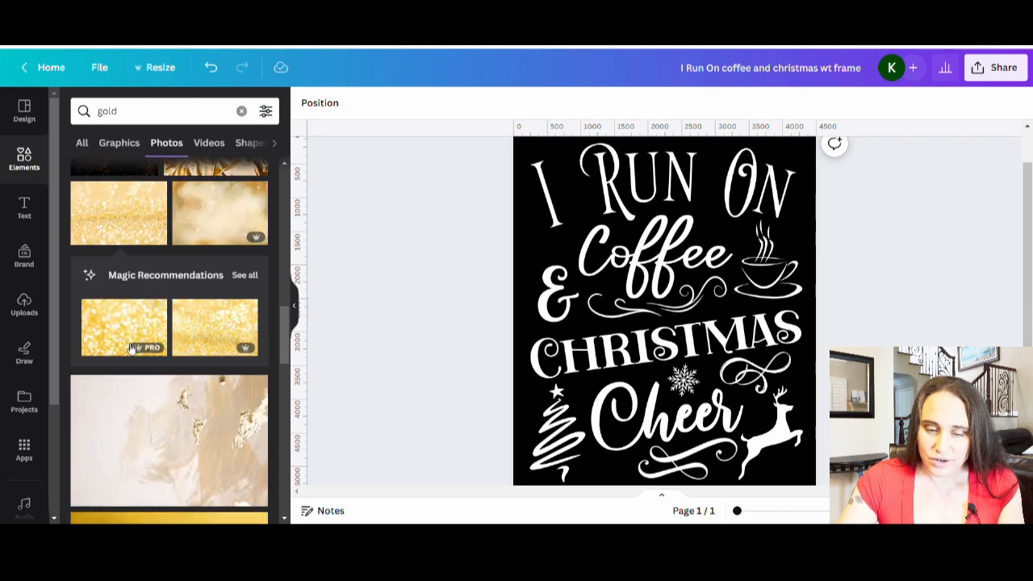
{"action": "scroll", "coordinate": [206, 238], "scroll_direction": "down", "scroll_amount": 2}
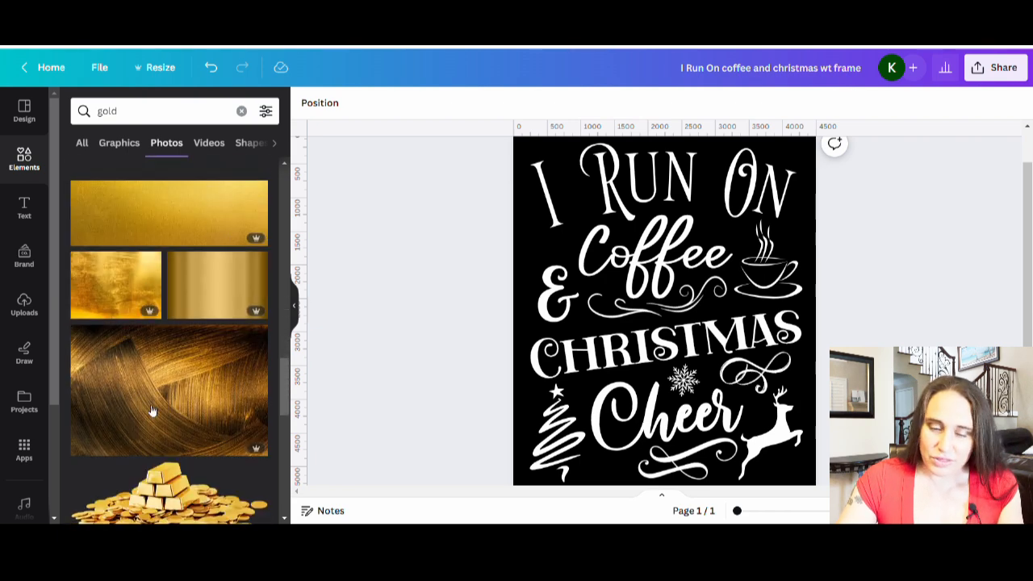
{"action": "left_click", "coordinate": [223, 291]}
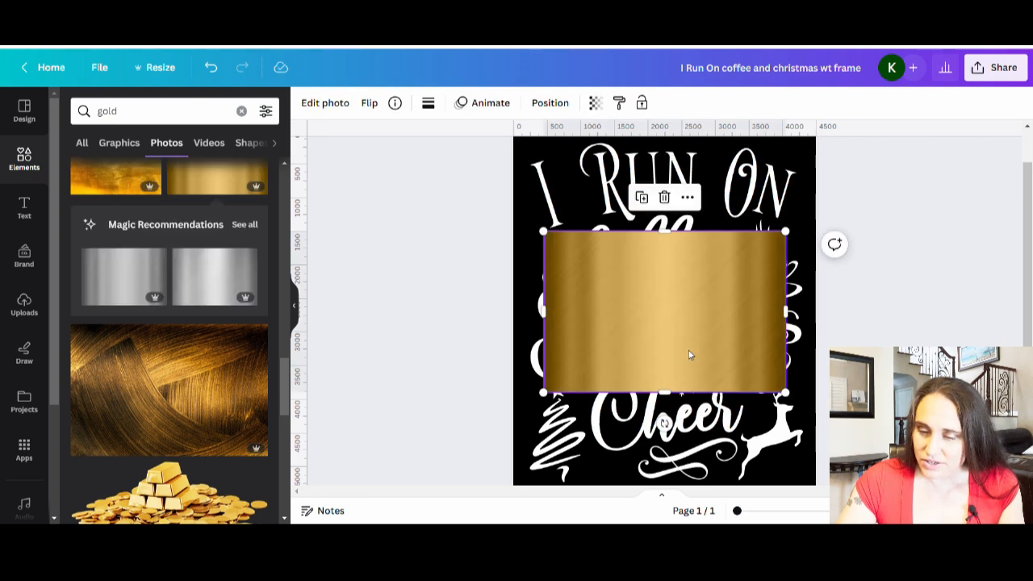
{"action": "left_click_drag", "start_coordinate": [665, 423], "coordinate": [604, 320]}
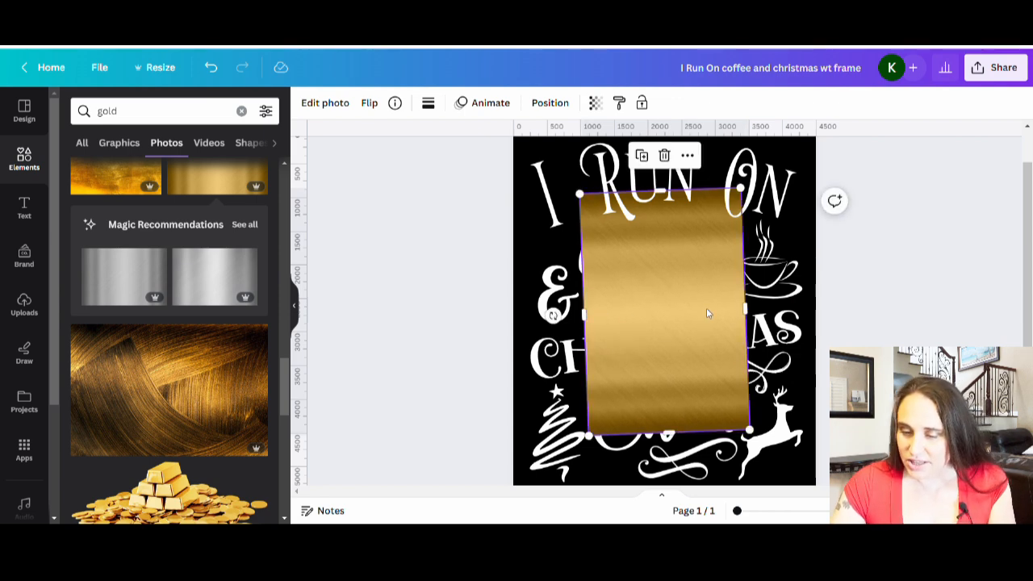
Step: Enlarge the rotated gold photo until it covers the design, and straighten its slight tilt
{"action": "scroll", "coordinate": [733, 242], "scroll_direction": "down", "scroll_amount": 2}
{"action": "left_click_drag", "start_coordinate": [750, 362], "coordinate": [795, 490]}
{"action": "scroll", "coordinate": [669, 317], "scroll_direction": "up", "scroll_amount": 3}
{"action": "left_click_drag", "start_coordinate": [584, 242], "coordinate": [511, 146]}
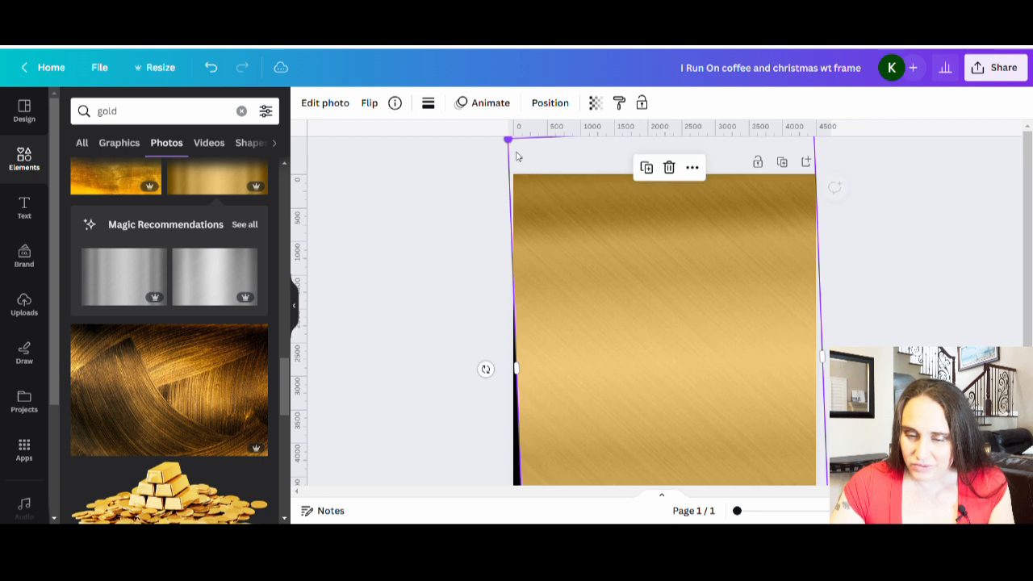
{"action": "scroll", "coordinate": [750, 380], "scroll_direction": "down", "scroll_amount": 2}
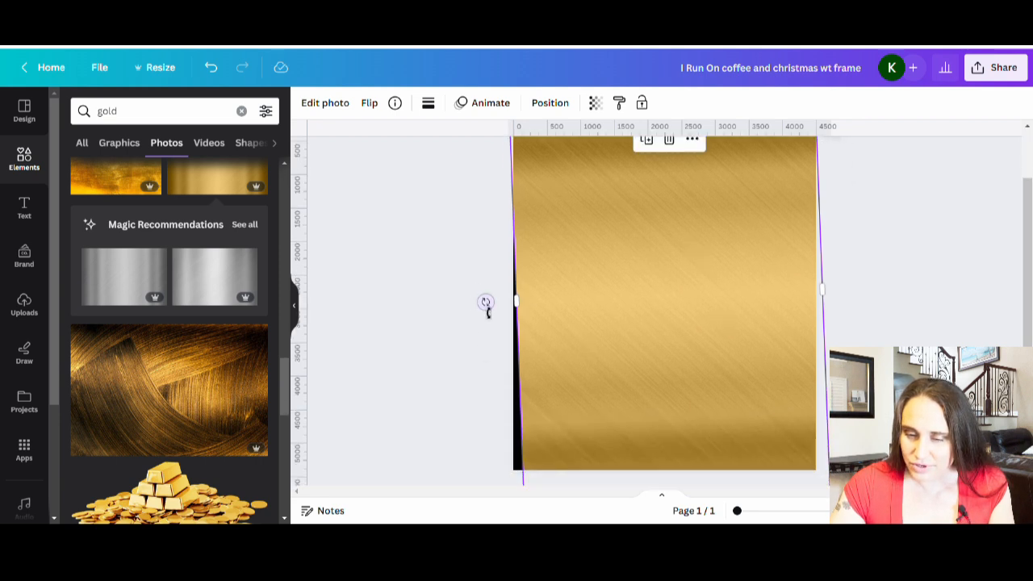
{"action": "left_click_drag", "start_coordinate": [485, 302], "coordinate": [486, 295]}
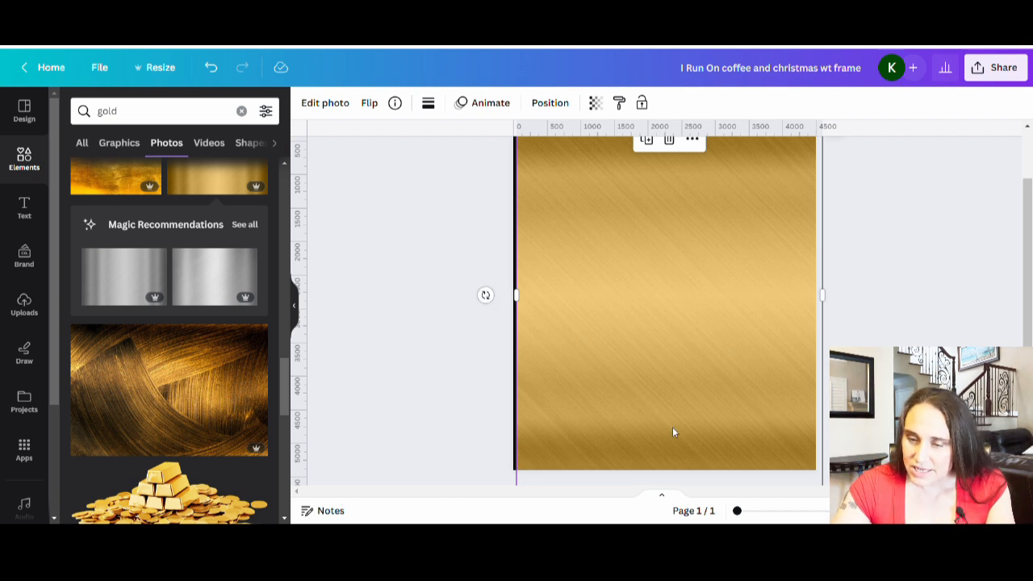
{"action": "scroll", "coordinate": [581, 396], "scroll_direction": "up", "scroll_amount": 2}
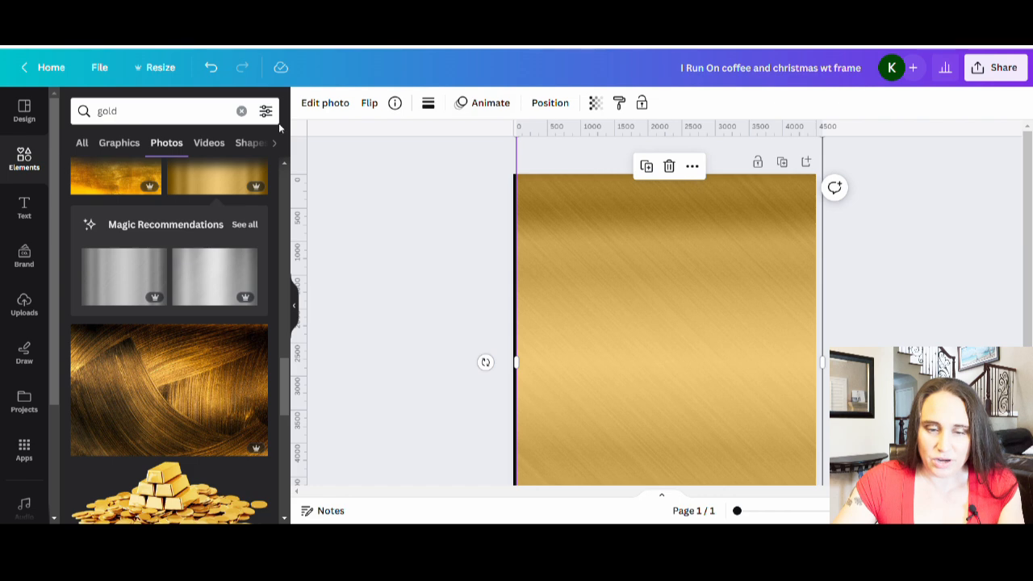
Step: Set the gold photo's brightness to 19
{"action": "left_click", "coordinate": [317, 106]}
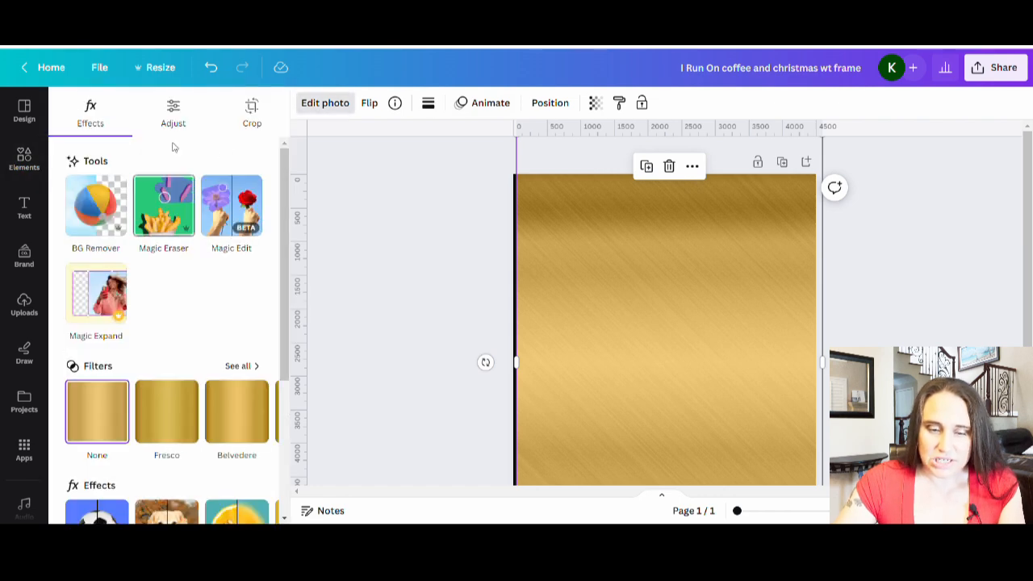
{"action": "left_click", "coordinate": [181, 113]}
{"action": "scroll", "coordinate": [149, 290], "scroll_direction": "down", "scroll_amount": 3}
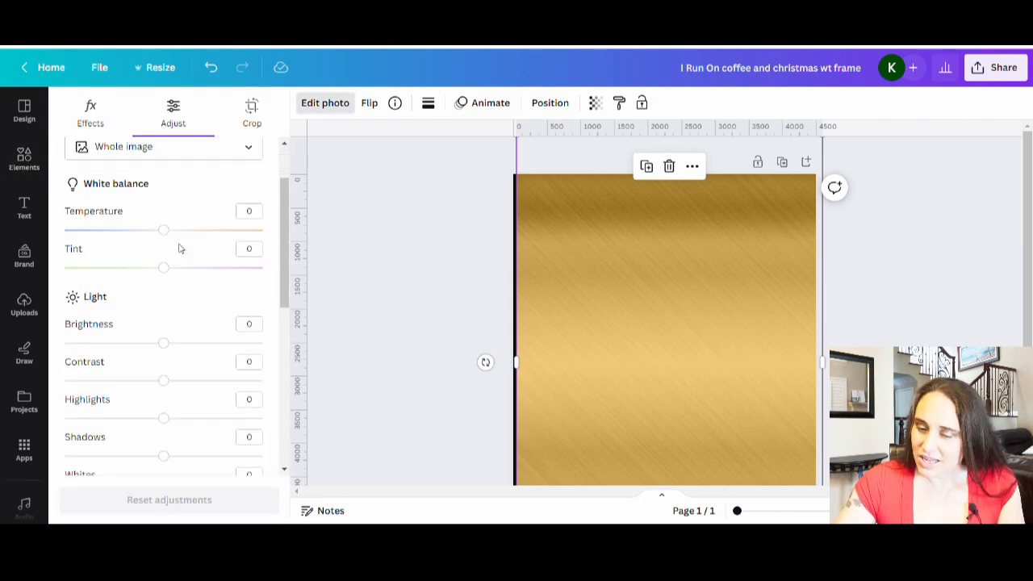
{"action": "left_click_drag", "start_coordinate": [169, 288], "coordinate": [182, 293]}
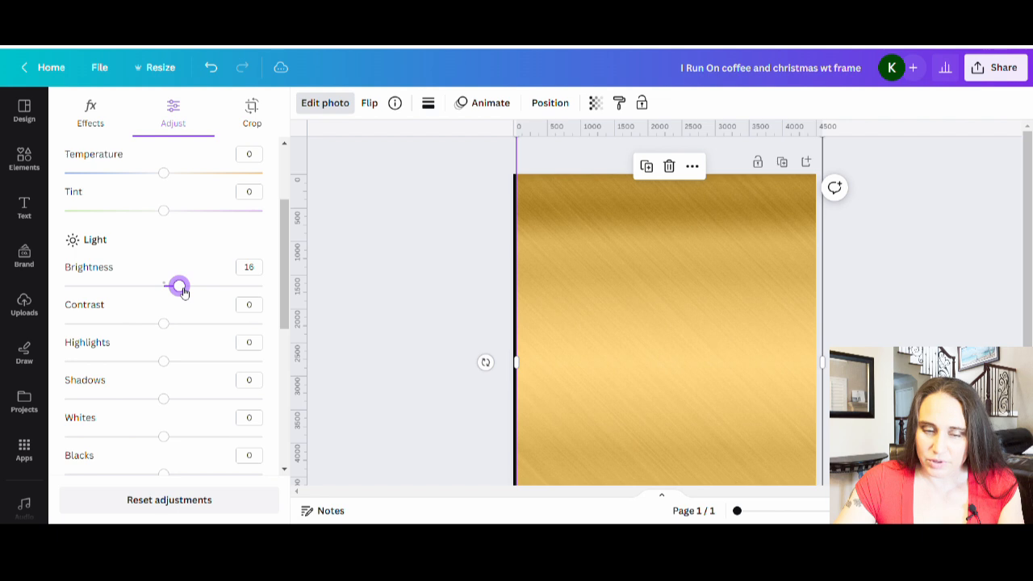
{"action": "scroll", "coordinate": [182, 290], "scroll_direction": "down", "scroll_amount": 5}
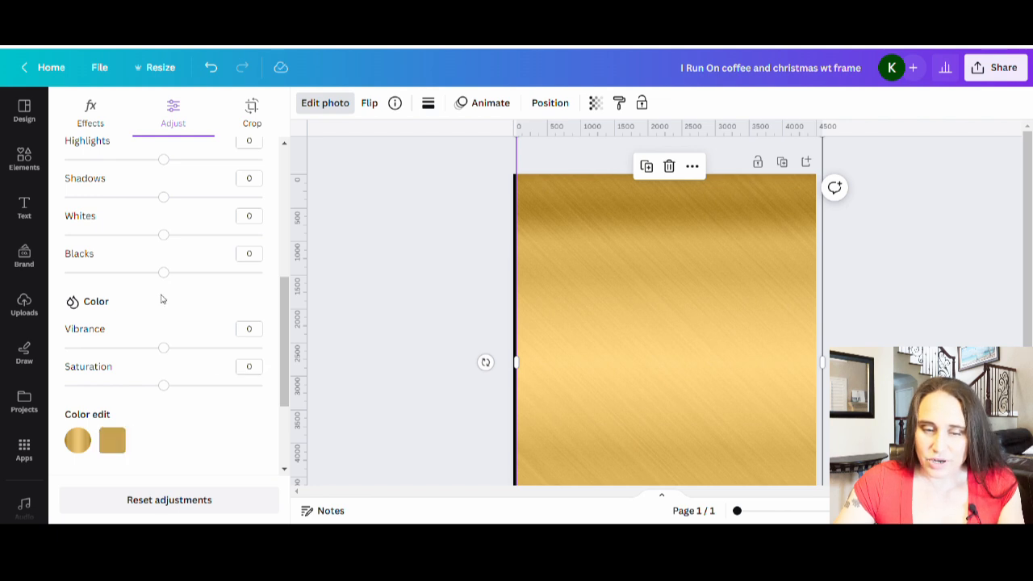
{"action": "scroll", "coordinate": [167, 340], "scroll_direction": "up", "scroll_amount": 3}
{"action": "left_click_drag", "start_coordinate": [183, 222], "coordinate": [186, 225]}
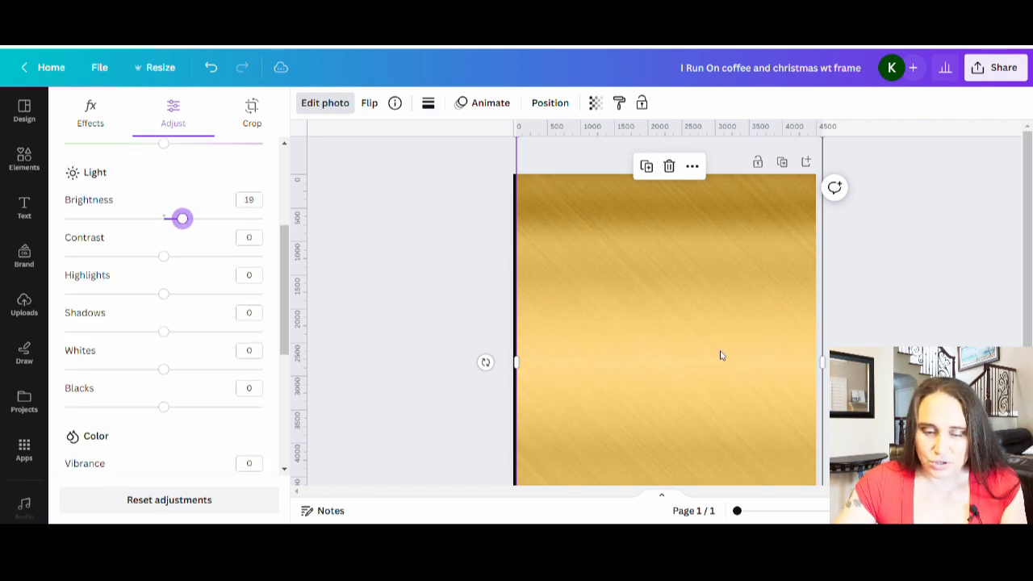
{"action": "left_click", "coordinate": [395, 349]}
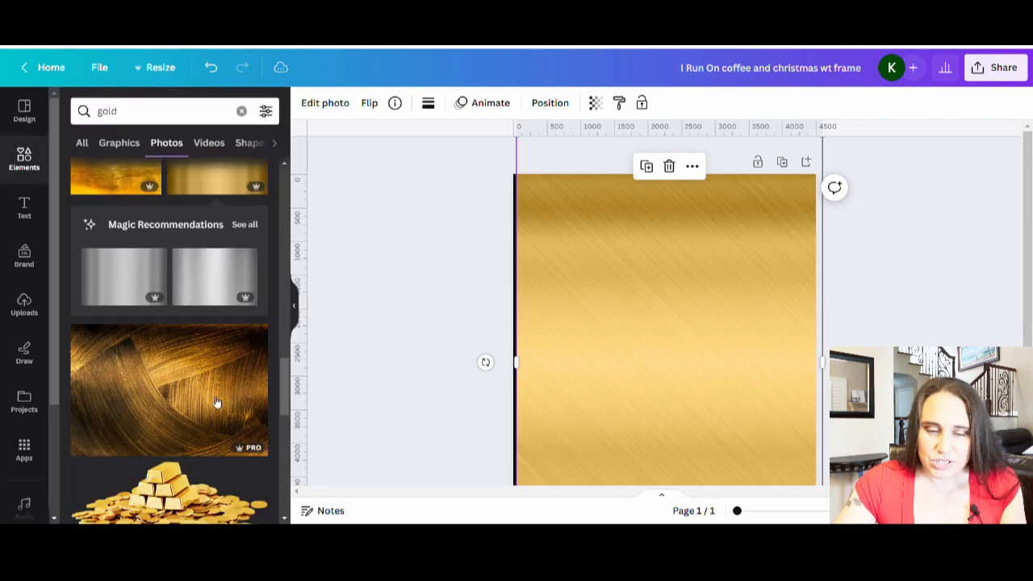
{"action": "scroll", "coordinate": [185, 330], "scroll_direction": "down", "scroll_amount": 2}
{"action": "scroll", "coordinate": [226, 314], "scroll_direction": "up", "scroll_amount": 2}
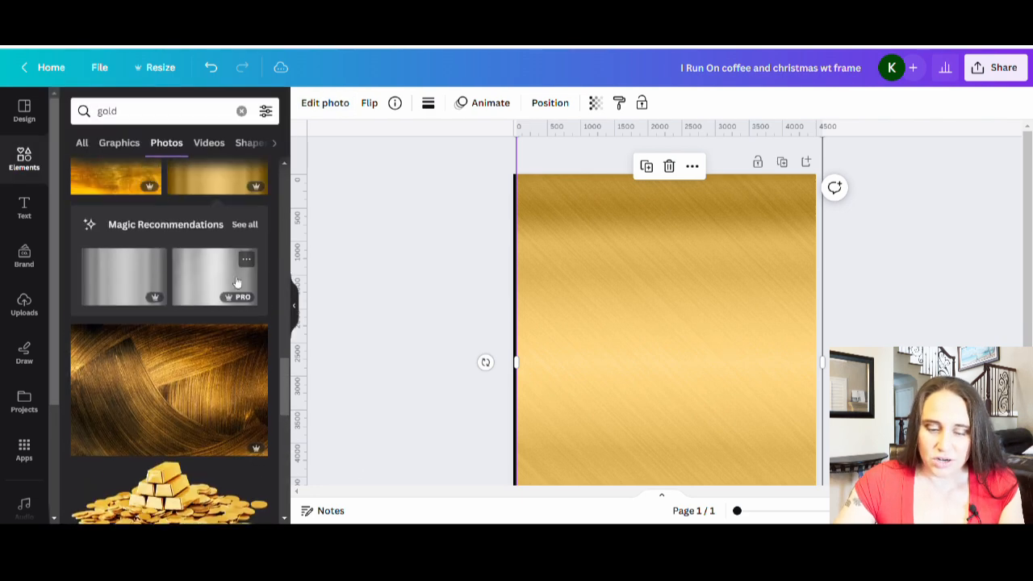
{"action": "scroll", "coordinate": [185, 307], "scroll_direction": "down", "scroll_amount": 4}
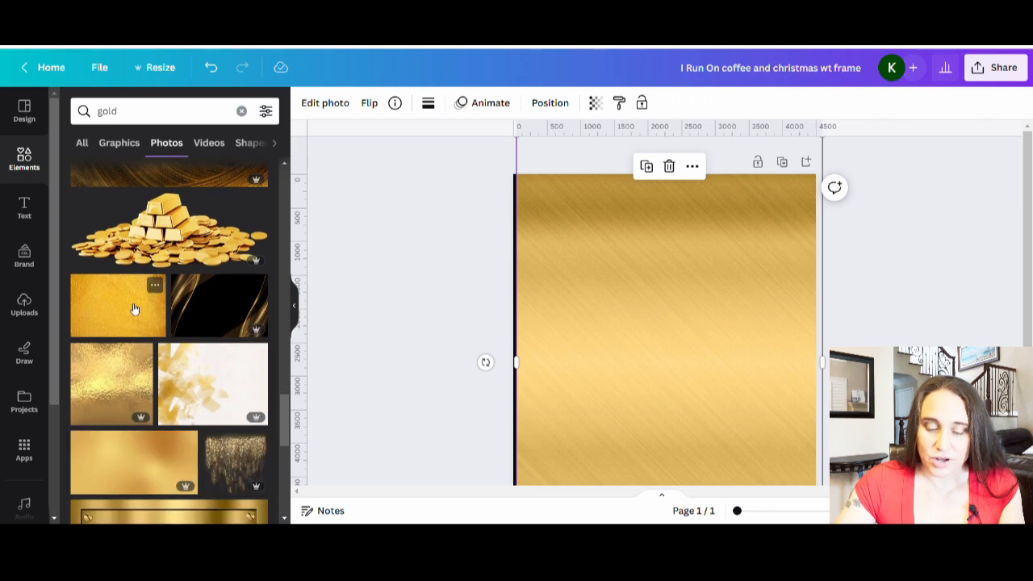
{"action": "scroll", "coordinate": [135, 309], "scroll_direction": "down", "scroll_amount": 5}
{"action": "scroll", "coordinate": [211, 378], "scroll_direction": "down", "scroll_amount": 2}
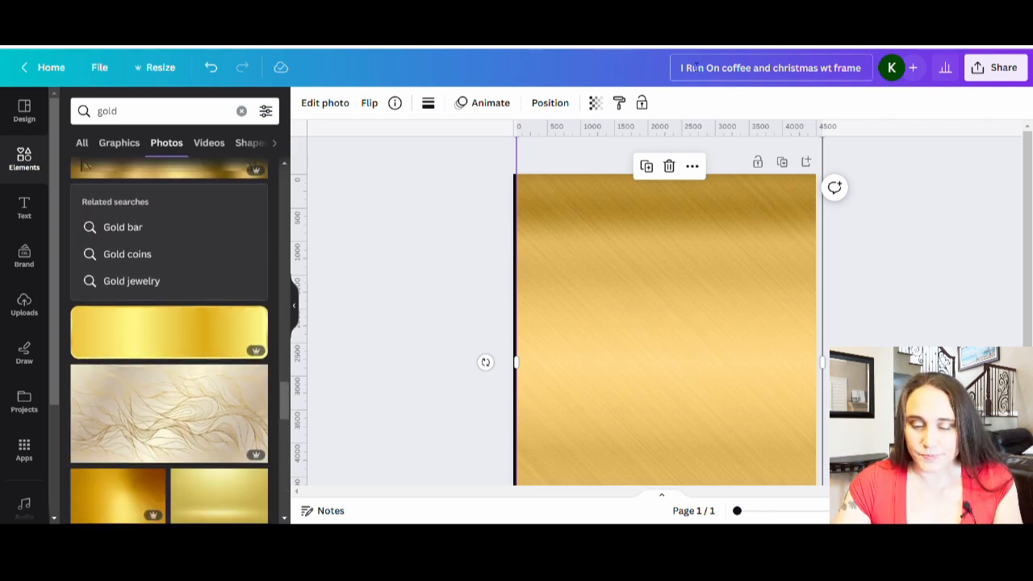
Step: Rename the design as "gold mask"
{"action": "left_click", "coordinate": [685, 72]}
{"action": "type", "text": "glod ma"}
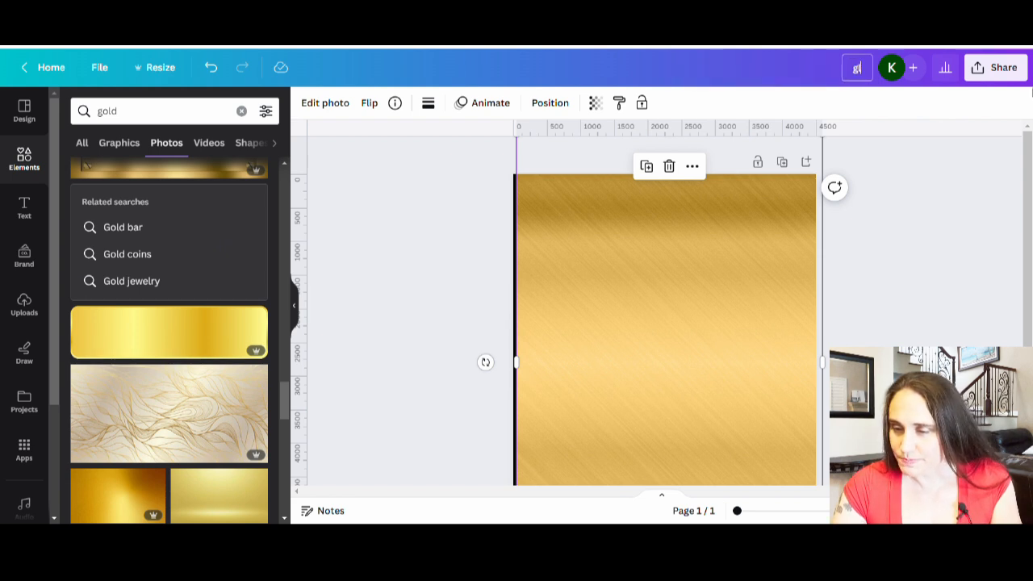
{"action": "key", "text": "BackSpace"}
{"action": "key", "text": "BackSpace"}
{"action": "key", "text": "BackSpace"}
{"action": "key", "text": "BackSpace"}
{"action": "key", "text": "BackSpace"}
{"action": "key", "text": "BackSpace"}
{"action": "type", "text": "old mask"}
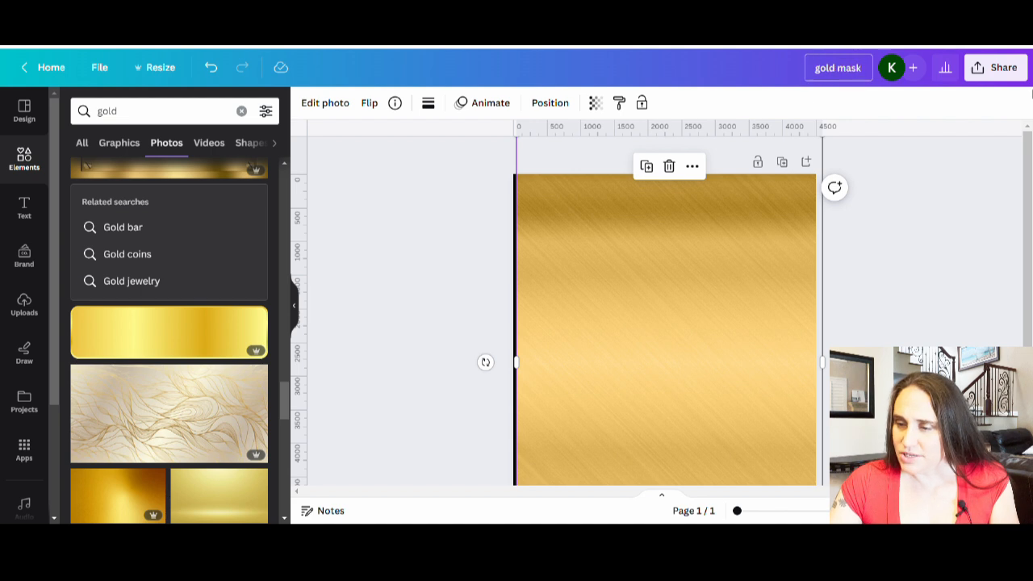
{"action": "left_click", "coordinate": [928, 188]}
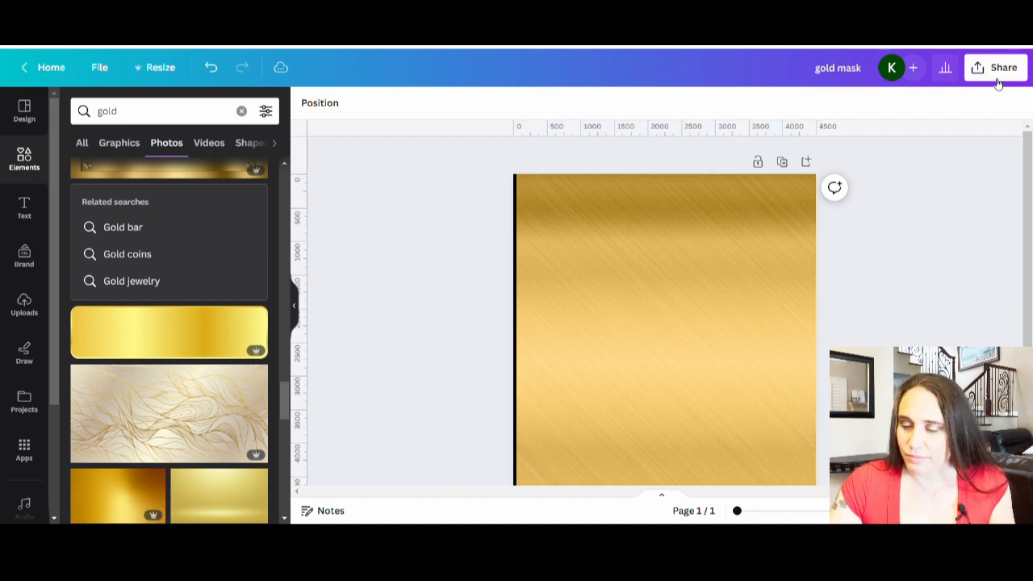
Step: Download the gold mask design as a 4,500 × 5,400 px PNG without a transparent background
{"action": "left_click", "coordinate": [995, 68]}
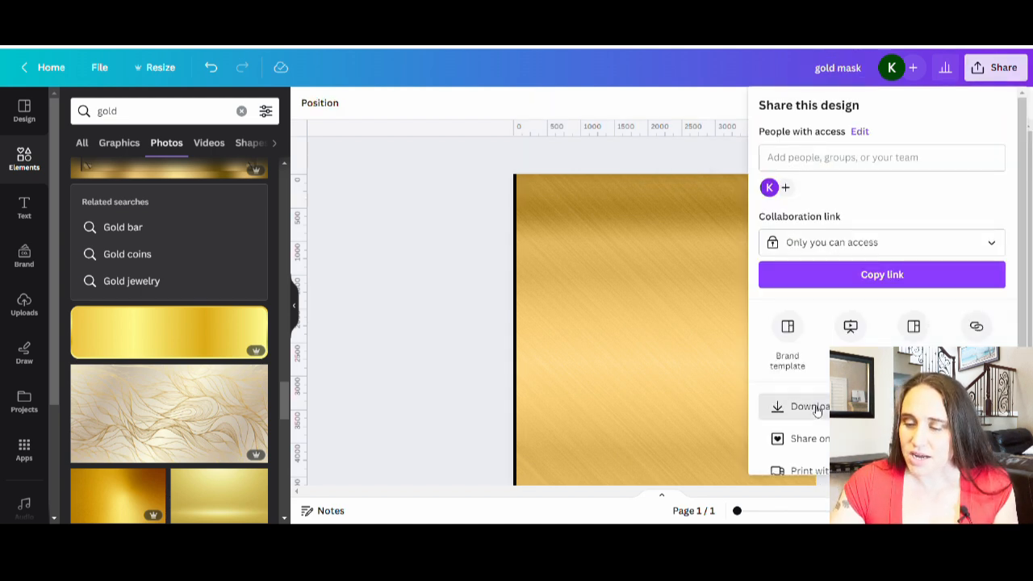
{"action": "left_click", "coordinate": [810, 406]}
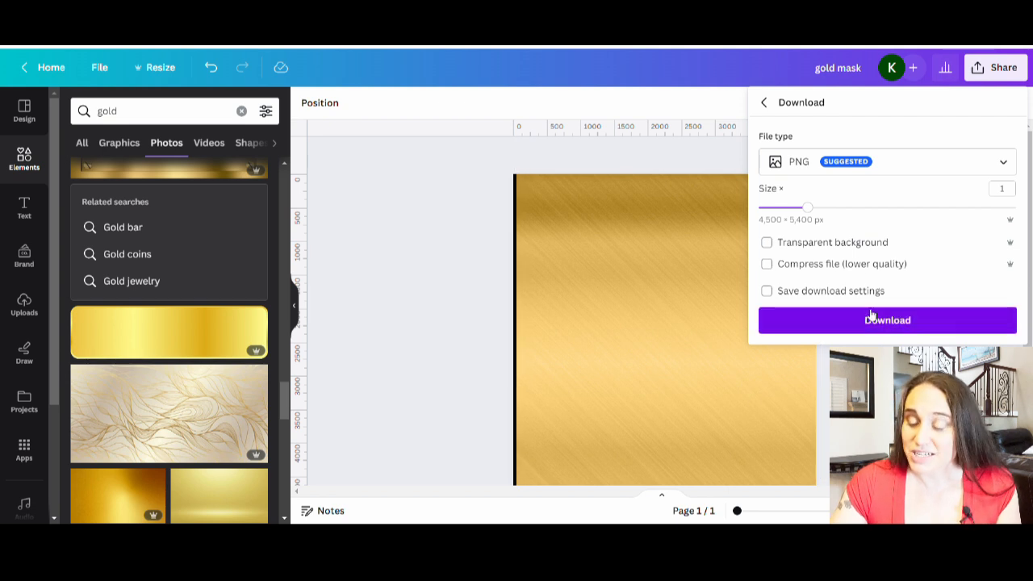
{"action": "left_click", "coordinate": [899, 322]}
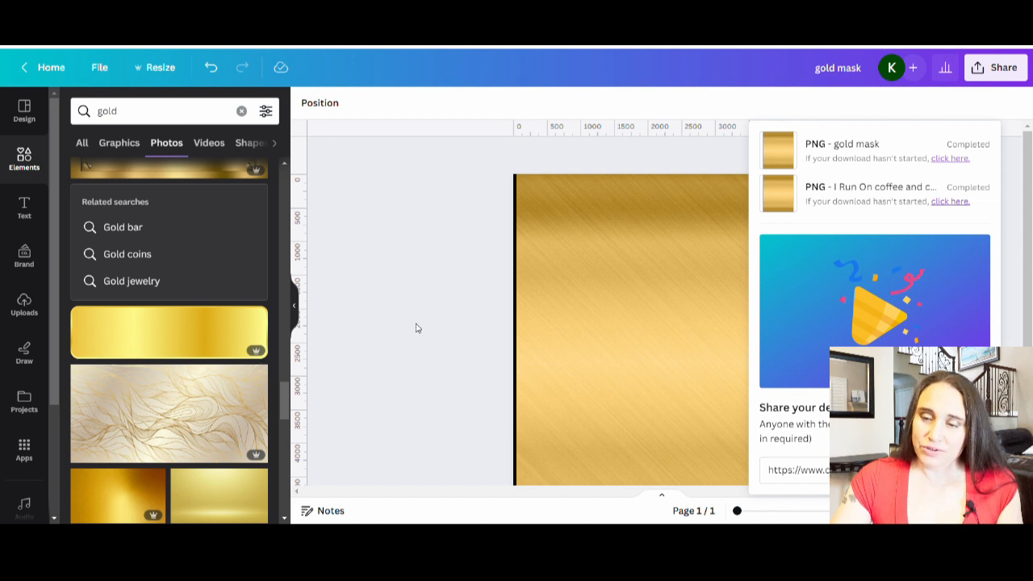
{"action": "left_click", "coordinate": [410, 310]}
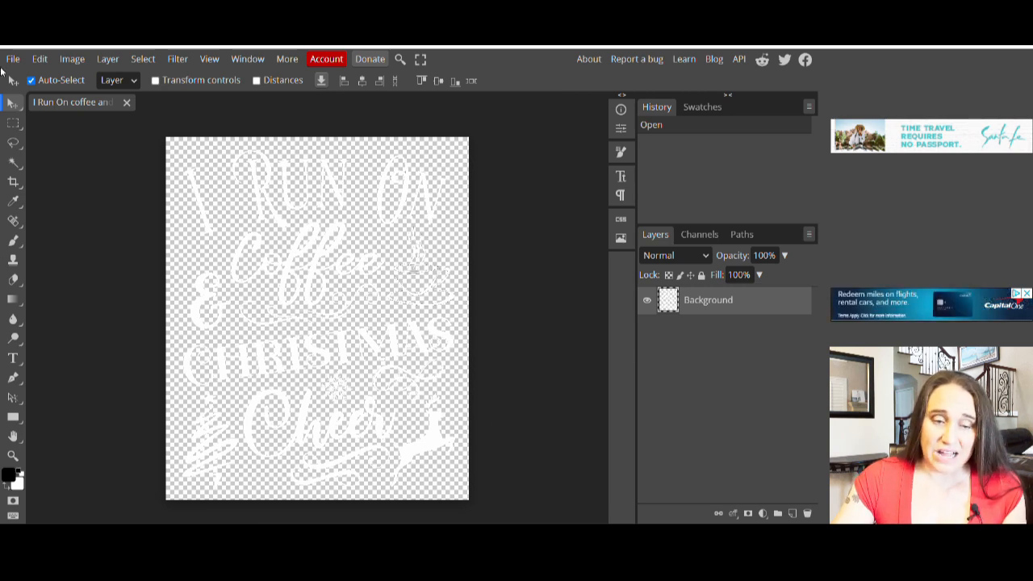
Step: In Photopea, place the gold mask image above the white lettering and apply it as a clipping mask
{"action": "left_click", "coordinate": [13, 60]}
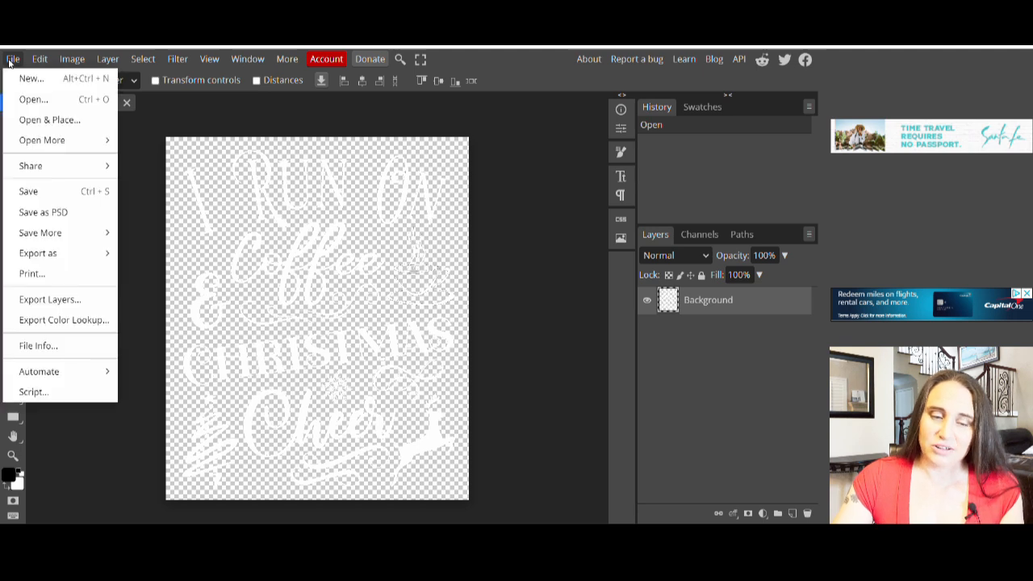
{"action": "left_click", "coordinate": [57, 121]}
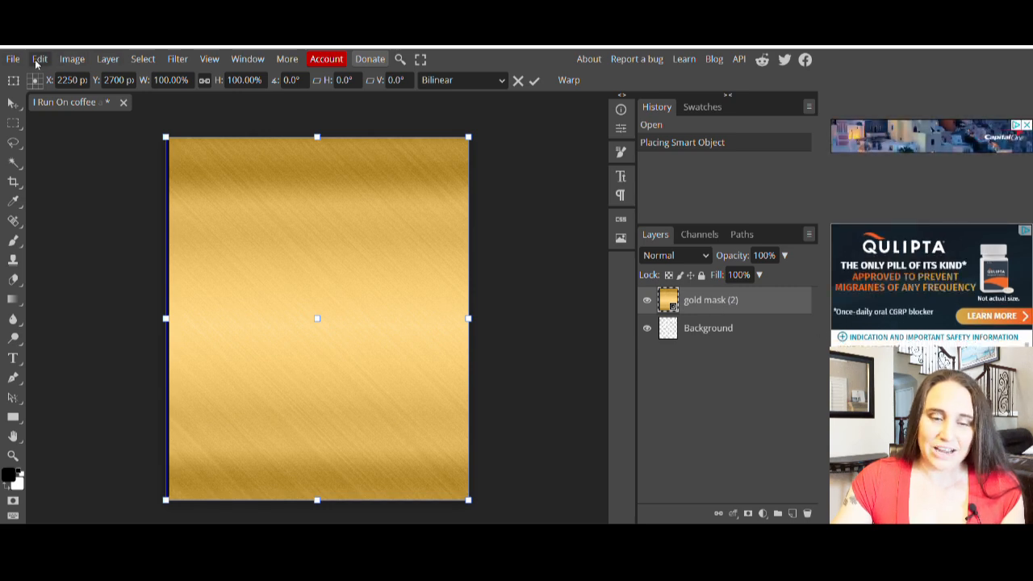
{"action": "left_click", "coordinate": [109, 60]}
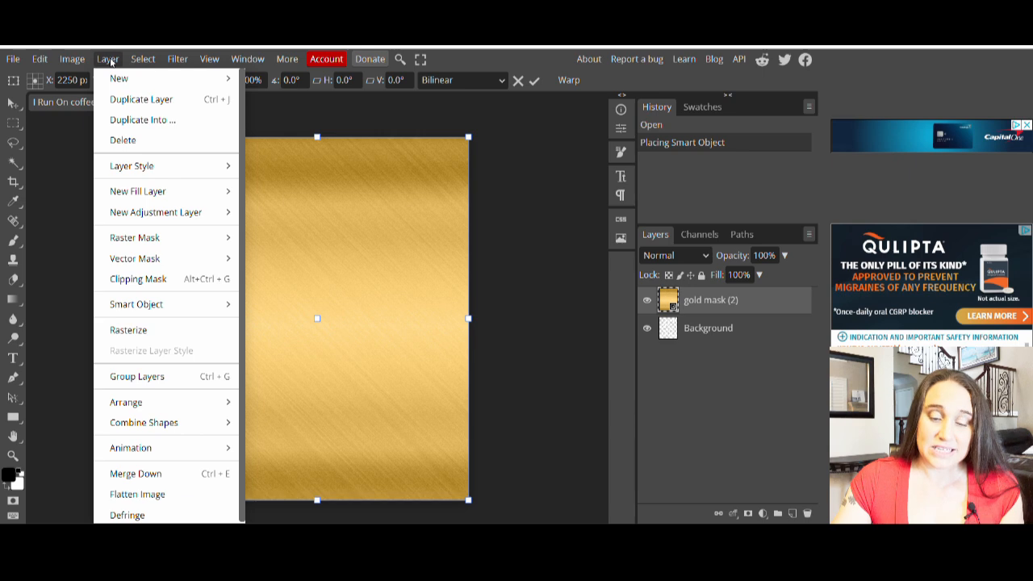
{"action": "left_click", "coordinate": [146, 279]}
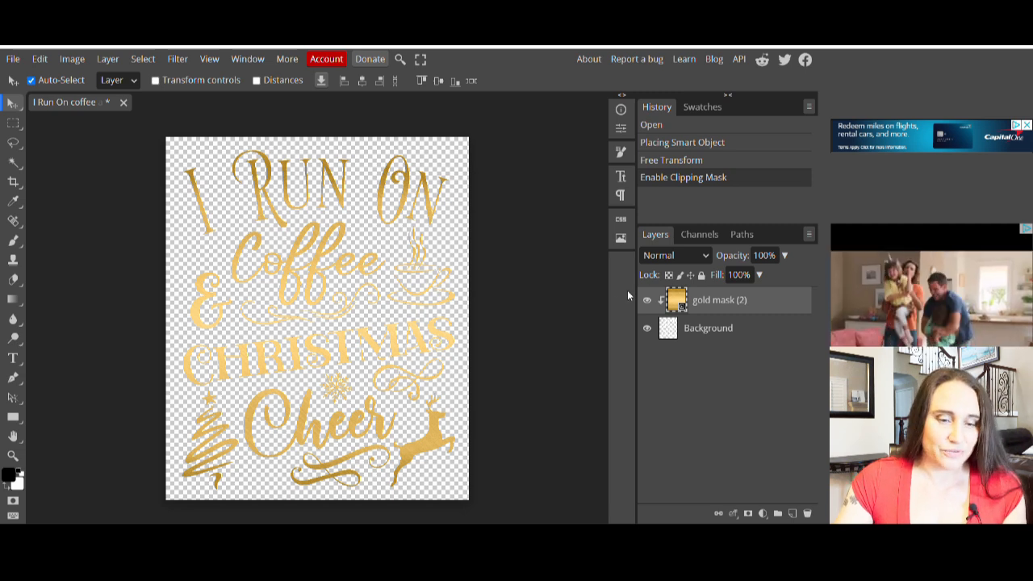
Step: Export the gold-textured lettering as a 4500 × 5400 px PNG at 96% quality
{"action": "left_click", "coordinate": [14, 60]}
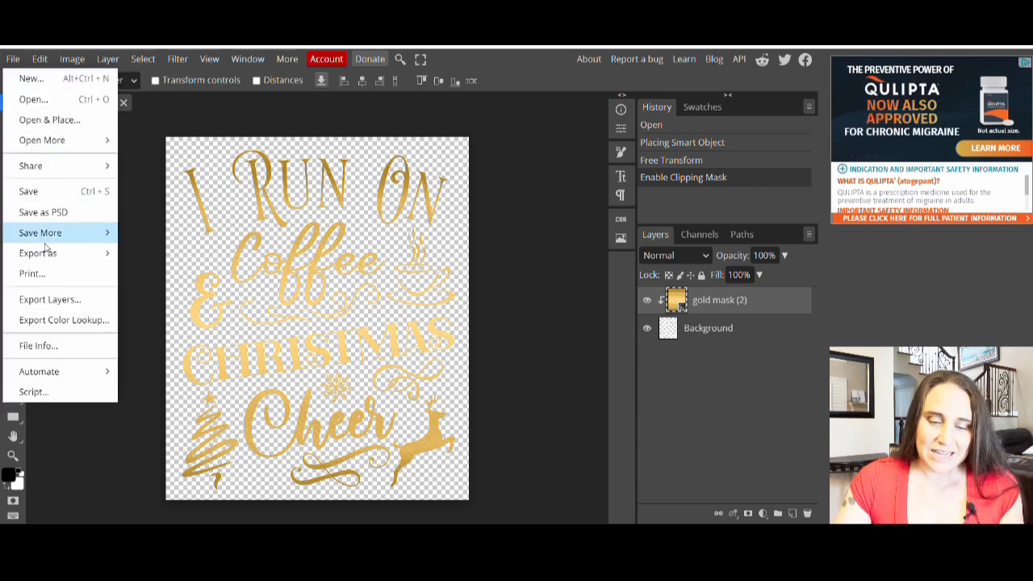
{"action": "mouse_move", "coordinate": [41, 255]}
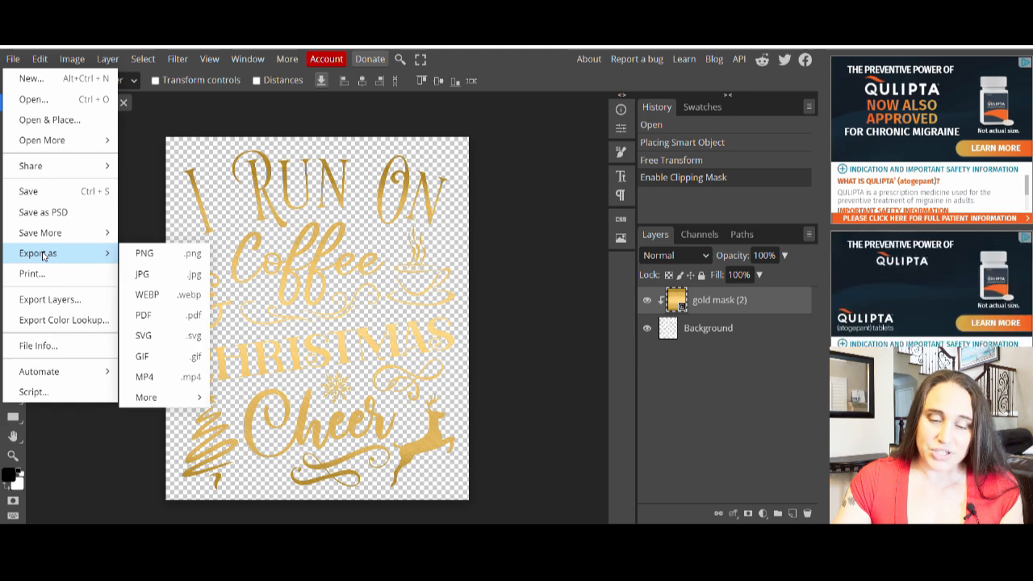
{"action": "left_click", "coordinate": [147, 254]}
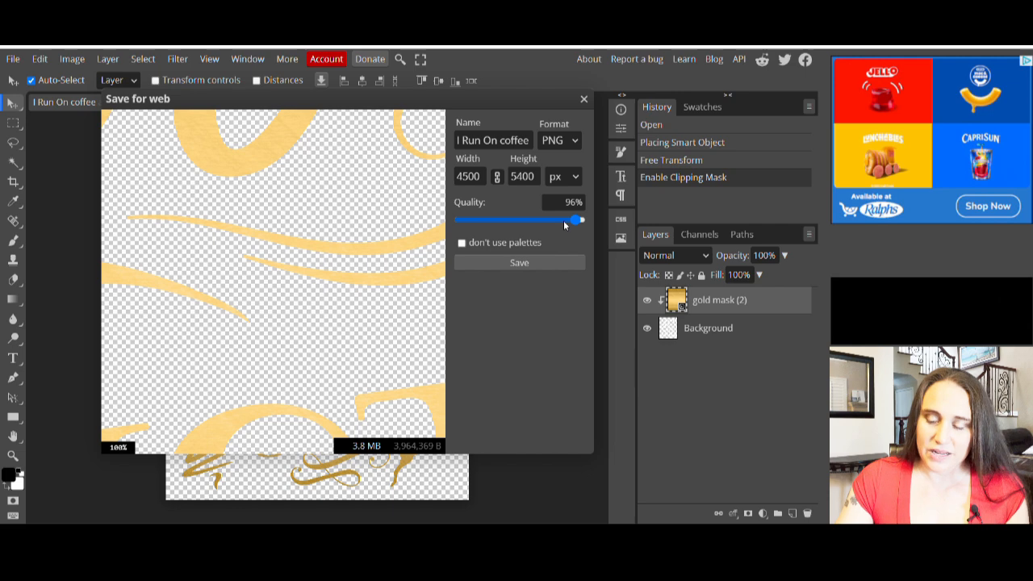
{"action": "left_click", "coordinate": [535, 262]}
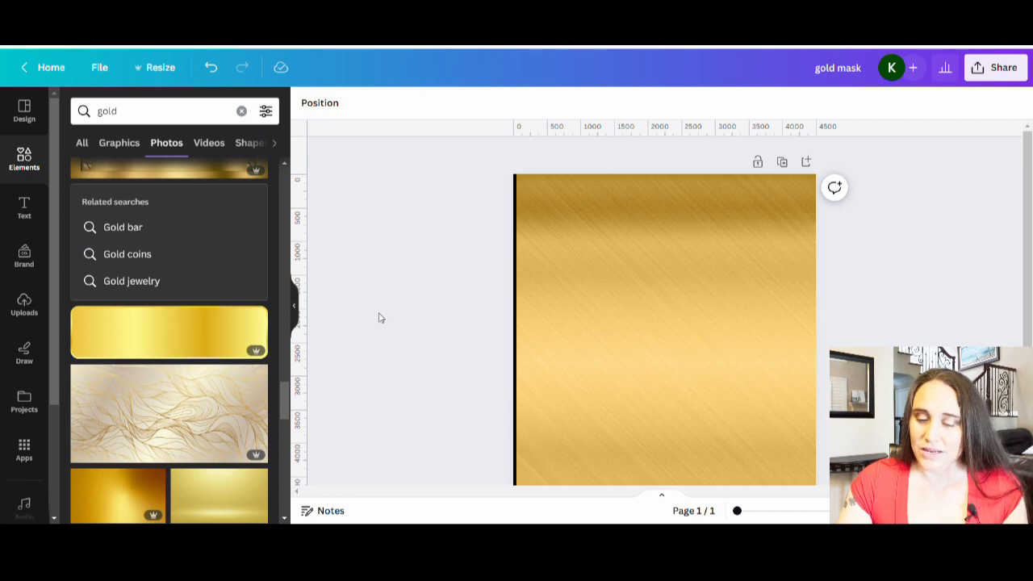
Step: Back in Canva, delete the gold photo covering the white lettering and add a second page to the design
{"action": "scroll", "coordinate": [379, 318], "scroll_direction": "down", "scroll_amount": 3}
{"action": "key", "text": "Delete"}
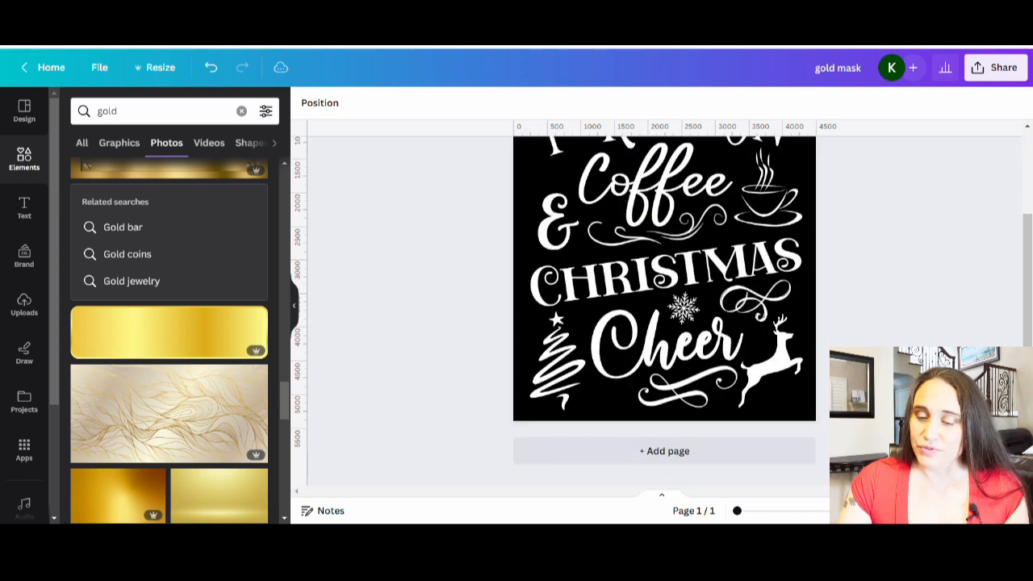
{"action": "scroll", "coordinate": [752, 216], "scroll_direction": "up", "scroll_amount": 1}
{"action": "scroll", "coordinate": [803, 235], "scroll_direction": "down", "scroll_amount": 1}
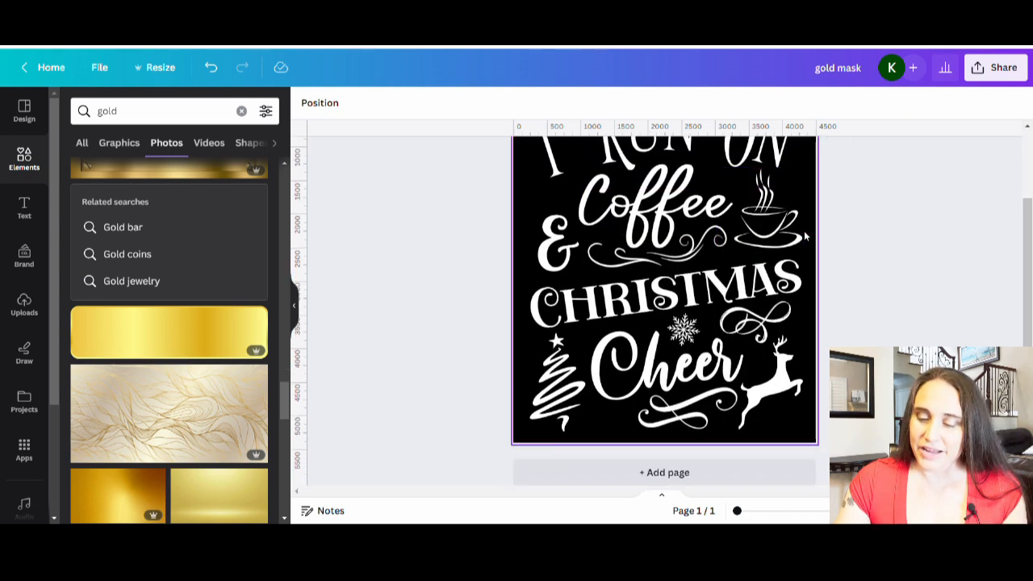
{"action": "left_click", "coordinate": [665, 451]}
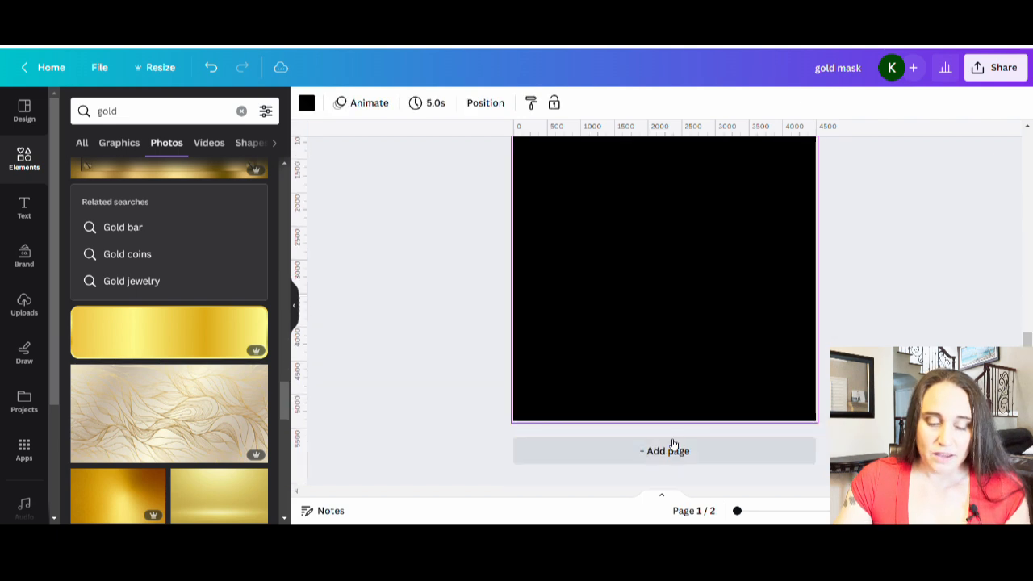
{"action": "scroll", "coordinate": [723, 352], "scroll_direction": "up", "scroll_amount": 1}
{"action": "scroll", "coordinate": [727, 372], "scroll_direction": "down", "scroll_amount": 1}
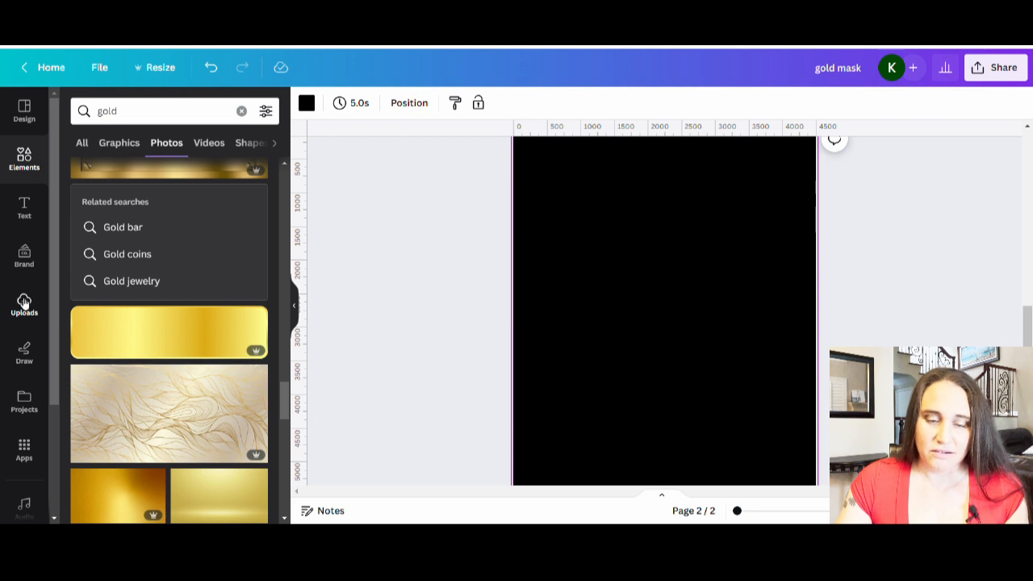
Step: Upload the exported gold lettering PNG and place it on page 2
{"action": "left_click", "coordinate": [24, 302]}
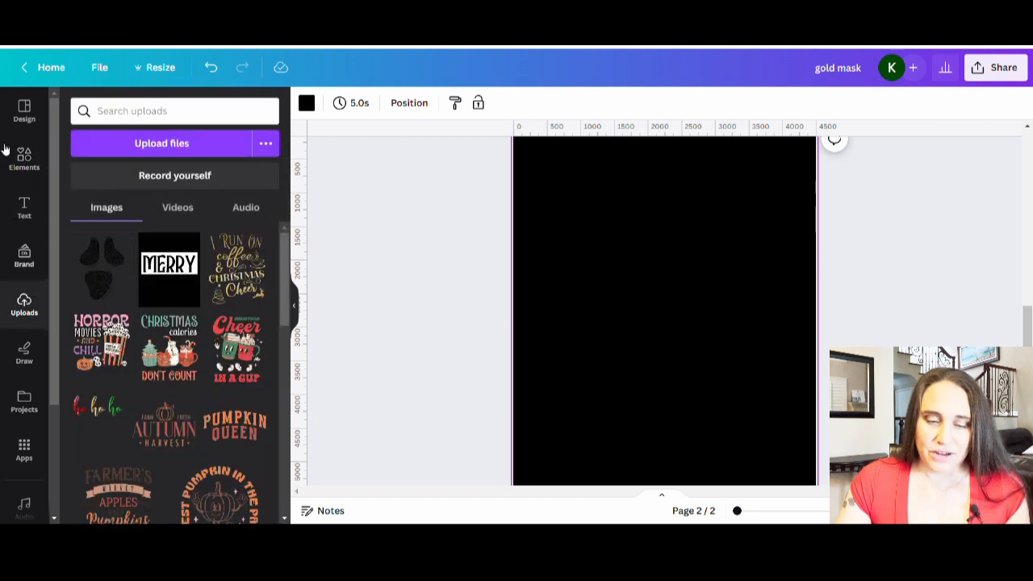
{"action": "left_click", "coordinate": [151, 146]}
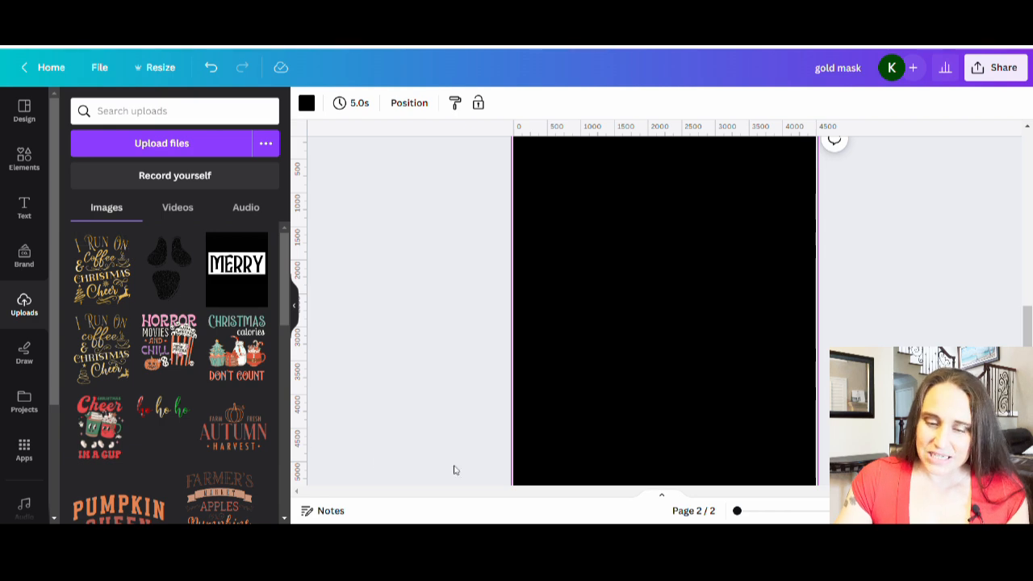
{"action": "left_click", "coordinate": [98, 270]}
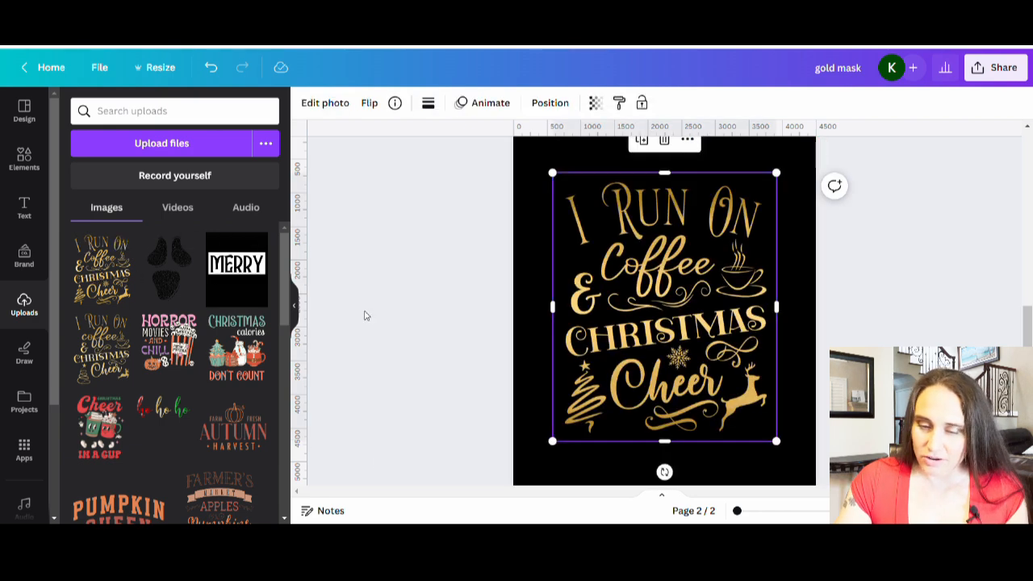
Step: Enlarge the gold lettering until it nearly fills page 2, and center it on the page
{"action": "left_click", "coordinate": [297, 310]}
{"action": "scroll", "coordinate": [610, 347], "scroll_direction": "up", "scroll_amount": 3}
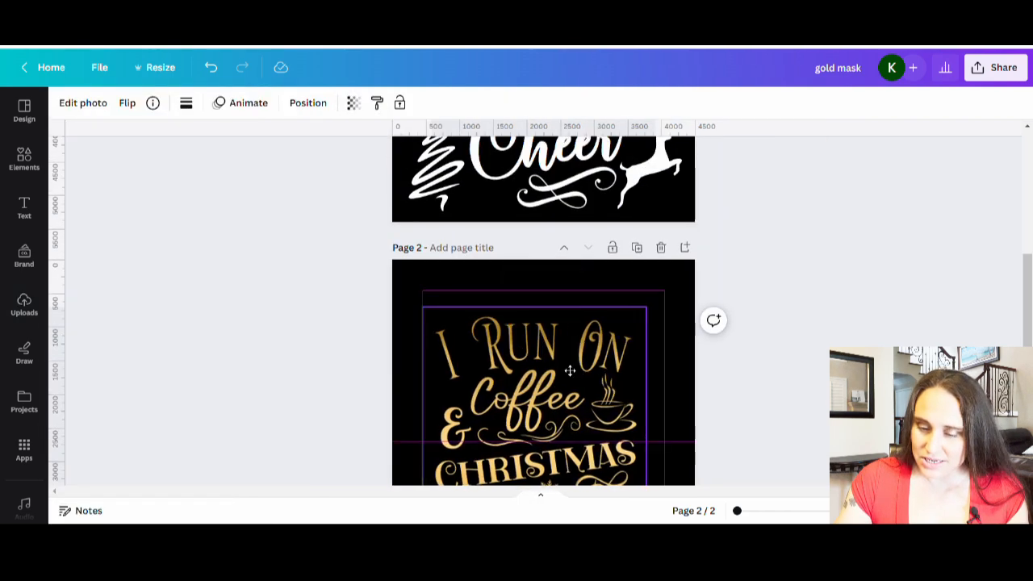
{"action": "scroll", "coordinate": [553, 329], "scroll_direction": "down", "scroll_amount": 3}
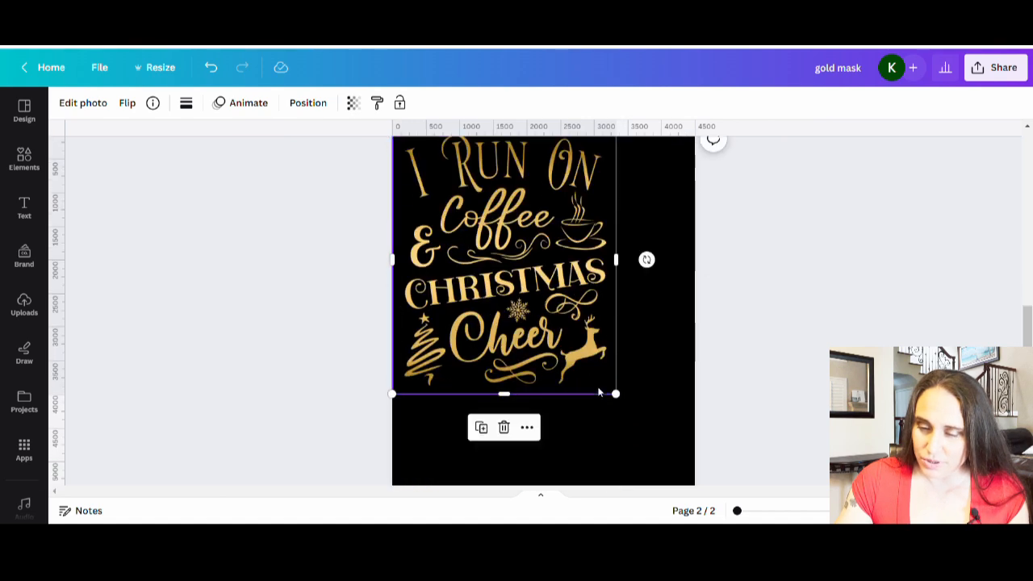
{"action": "left_click_drag", "start_coordinate": [616, 393], "coordinate": [689, 485]}
{"action": "scroll", "coordinate": [612, 316], "scroll_direction": "up", "scroll_amount": 3}
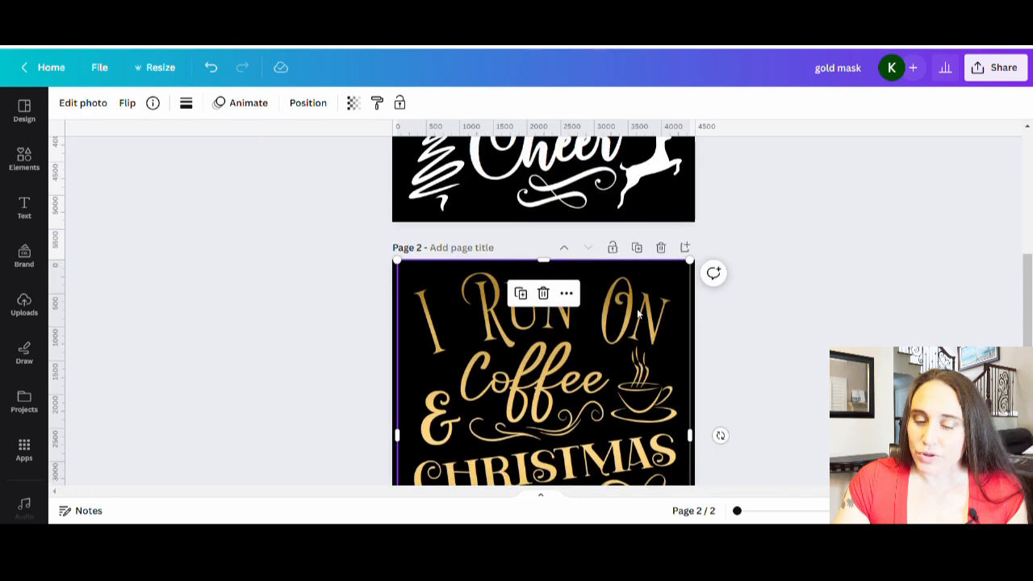
{"action": "left_click_drag", "start_coordinate": [567, 327], "coordinate": [568, 315]}
{"action": "scroll", "coordinate": [568, 320], "scroll_direction": "down", "scroll_amount": 2}
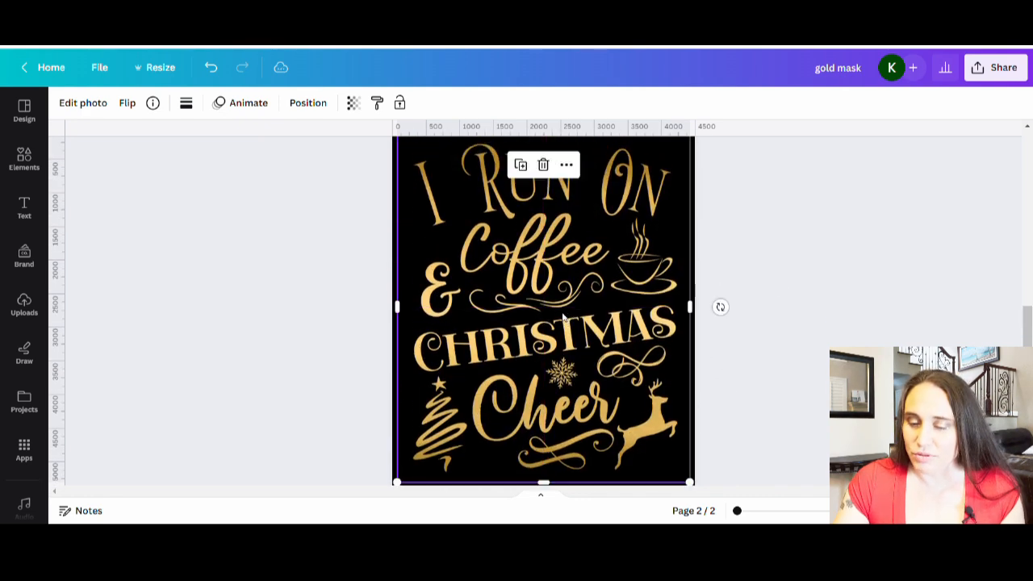
{"action": "scroll", "coordinate": [655, 233], "scroll_direction": "down", "scroll_amount": 2}
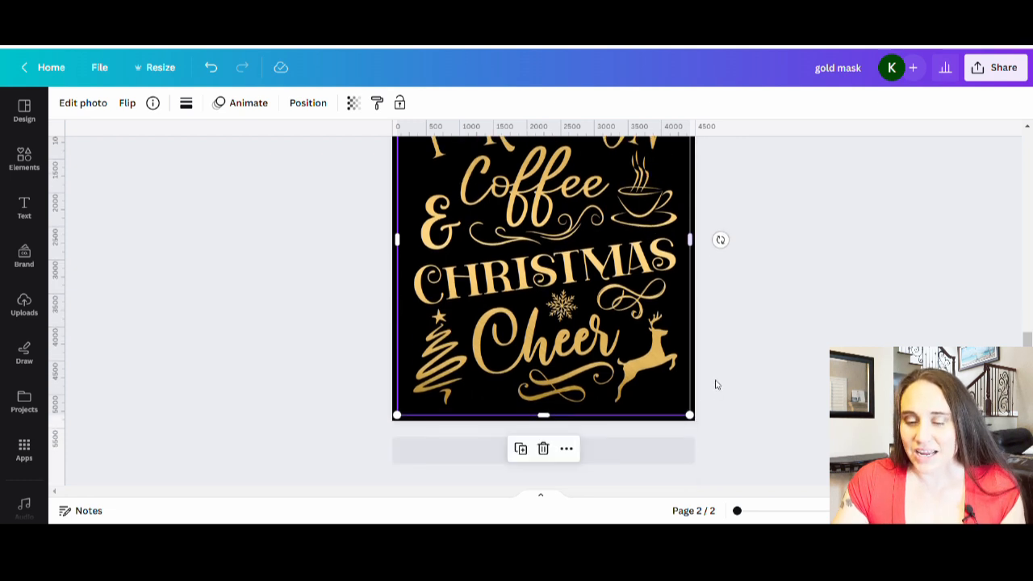
{"action": "scroll", "coordinate": [724, 340], "scroll_direction": "up", "scroll_amount": 2}
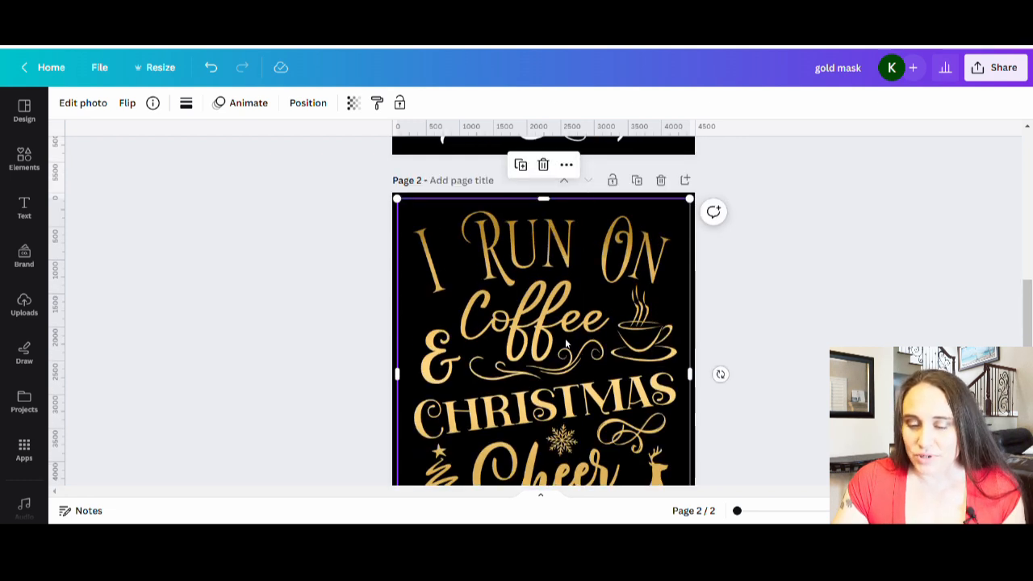
{"action": "scroll", "coordinate": [562, 278], "scroll_direction": "down", "scroll_amount": 1}
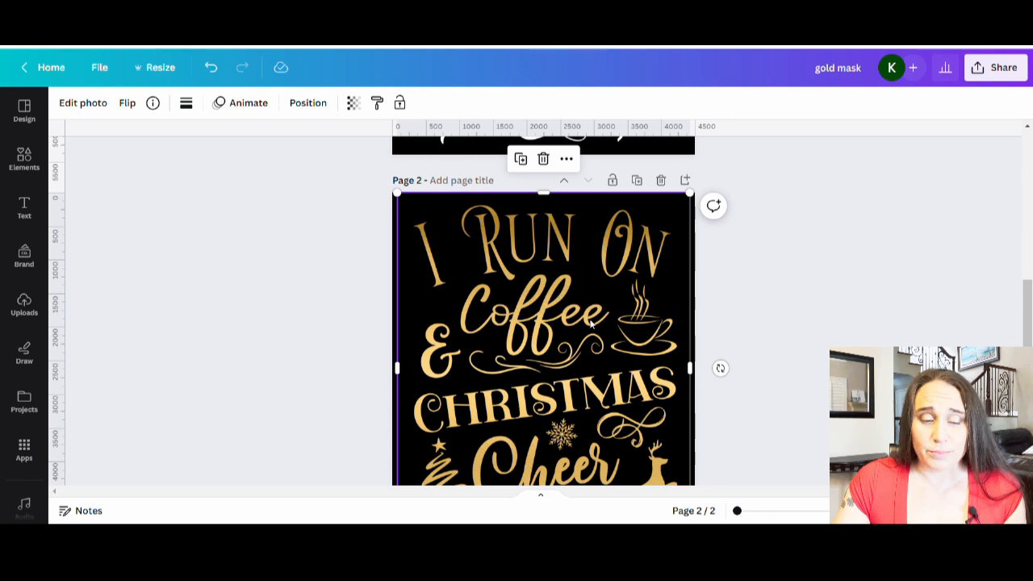
Step: Set the gold lettering's brightness to 24 and its contrast to -11
{"action": "left_click", "coordinate": [86, 104]}
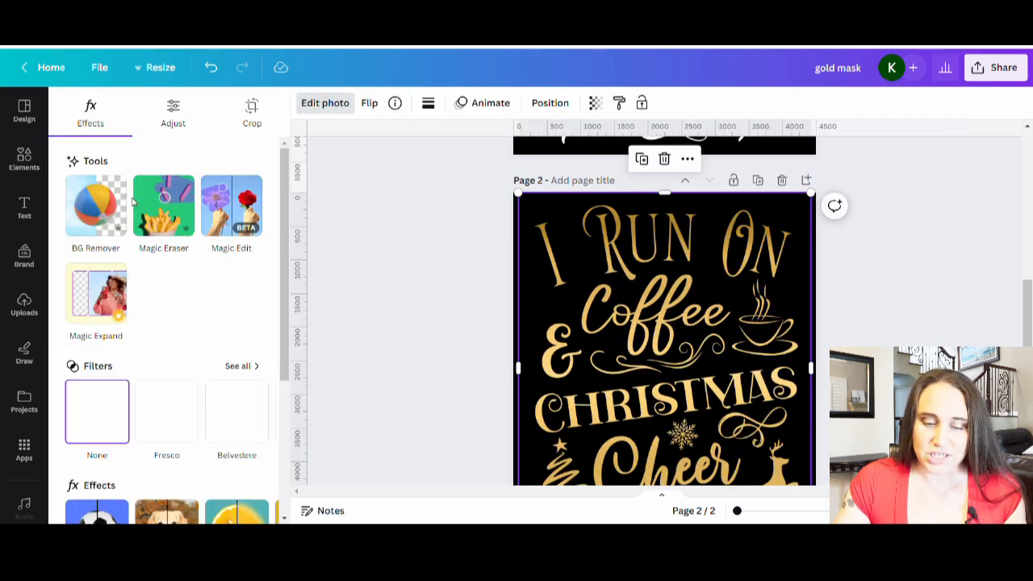
{"action": "left_click", "coordinate": [174, 121]}
{"action": "scroll", "coordinate": [190, 306], "scroll_direction": "down", "scroll_amount": 2}
{"action": "scroll", "coordinate": [192, 292], "scroll_direction": "down", "scroll_amount": 1}
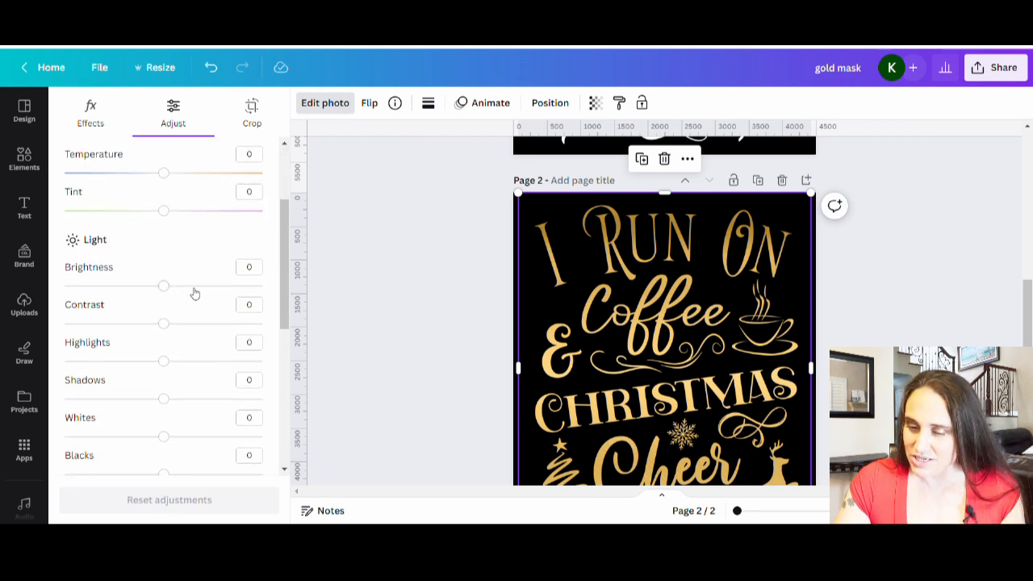
{"action": "left_click_drag", "start_coordinate": [164, 286], "coordinate": [188, 298]}
{"action": "scroll", "coordinate": [723, 218], "scroll_direction": "down", "scroll_amount": 3}
{"action": "scroll", "coordinate": [723, 218], "scroll_direction": "up", "scroll_amount": 2}
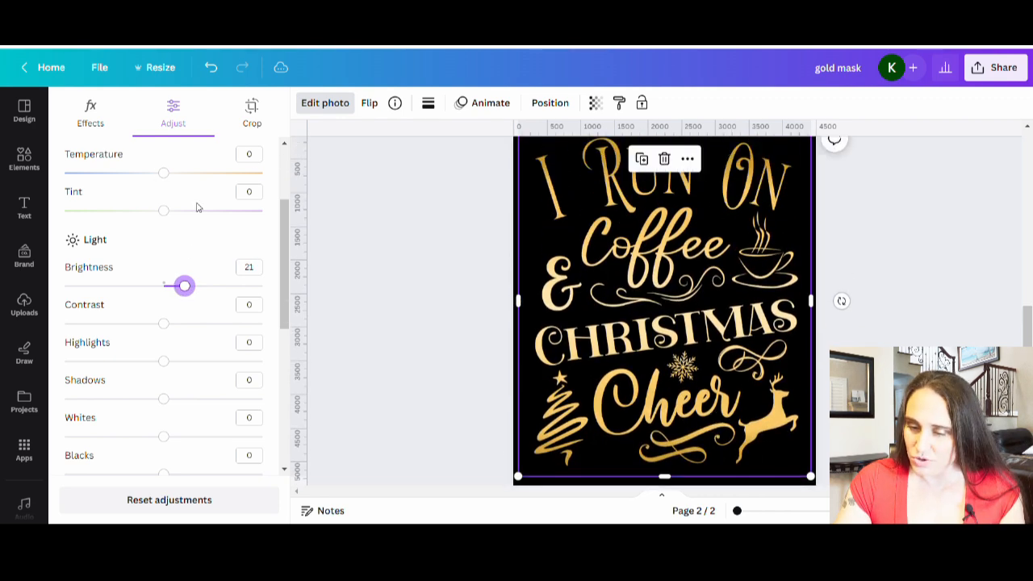
{"action": "left_click_drag", "start_coordinate": [185, 292], "coordinate": [191, 293]}
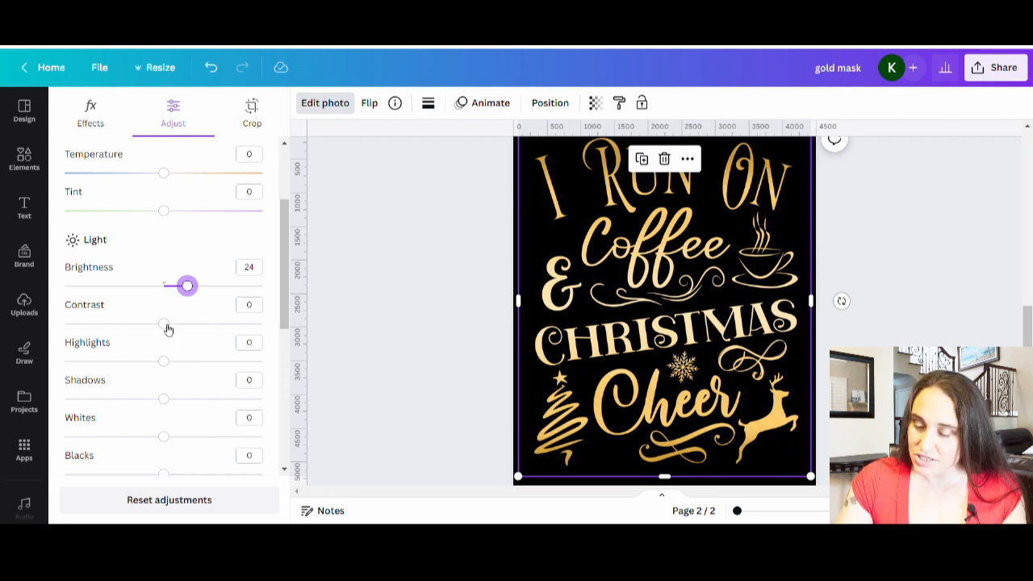
{"action": "mouse_move", "coordinate": [168, 328]}
{"action": "left_mouse_down"}
{"action": "mouse_move", "coordinate": [211, 338]}
{"action": "mouse_move", "coordinate": [74, 324]}
{"action": "mouse_move", "coordinate": [199, 333]}
{"action": "mouse_move", "coordinate": [154, 324]}
{"action": "left_mouse_up"}
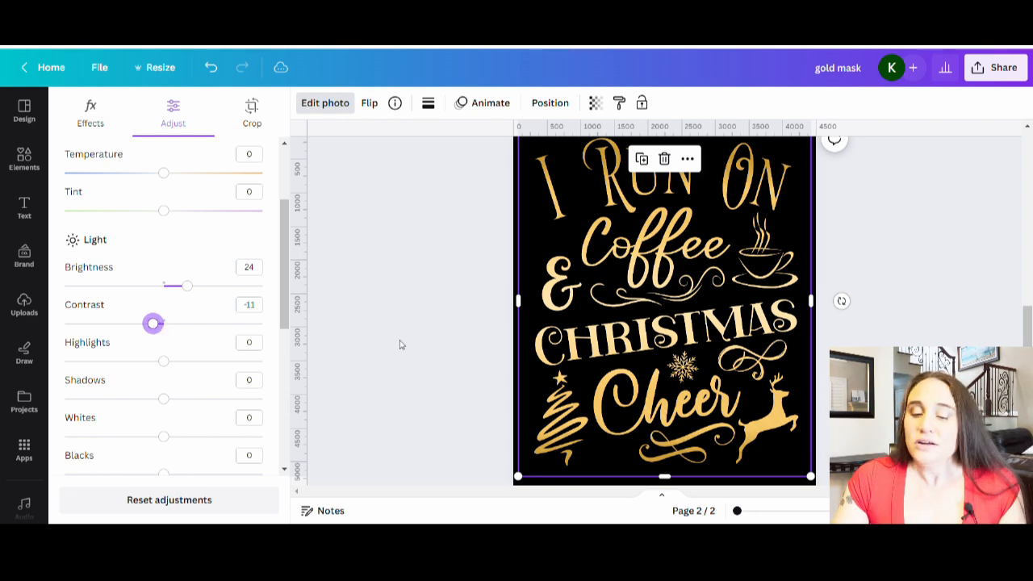
{"action": "left_click", "coordinate": [379, 355]}
{"action": "scroll", "coordinate": [826, 373], "scroll_direction": "up", "scroll_amount": 1}
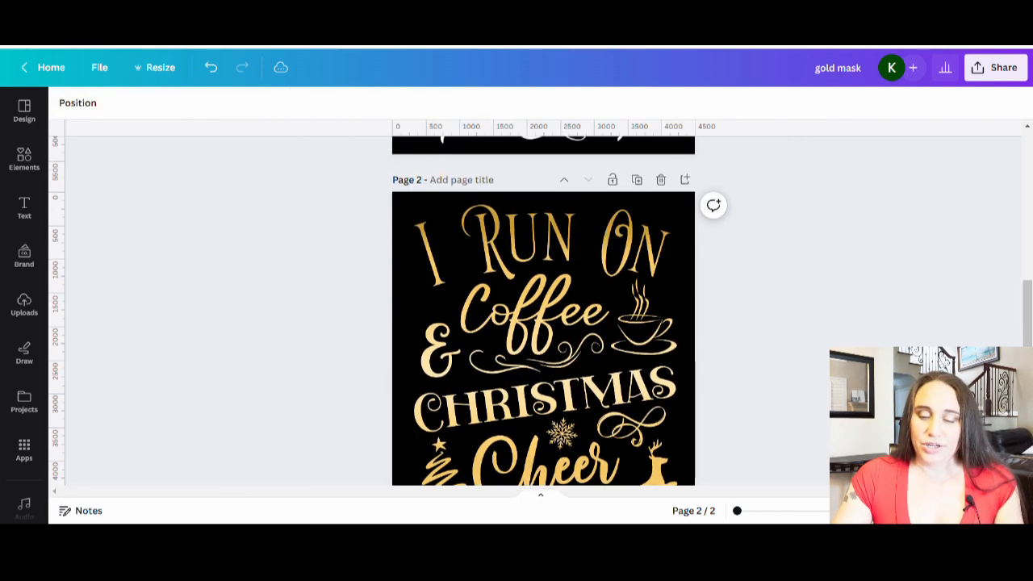
{"action": "scroll", "coordinate": [826, 373], "scroll_direction": "down", "scroll_amount": 1}
{"action": "scroll", "coordinate": [825, 373], "scroll_direction": "up", "scroll_amount": 1}
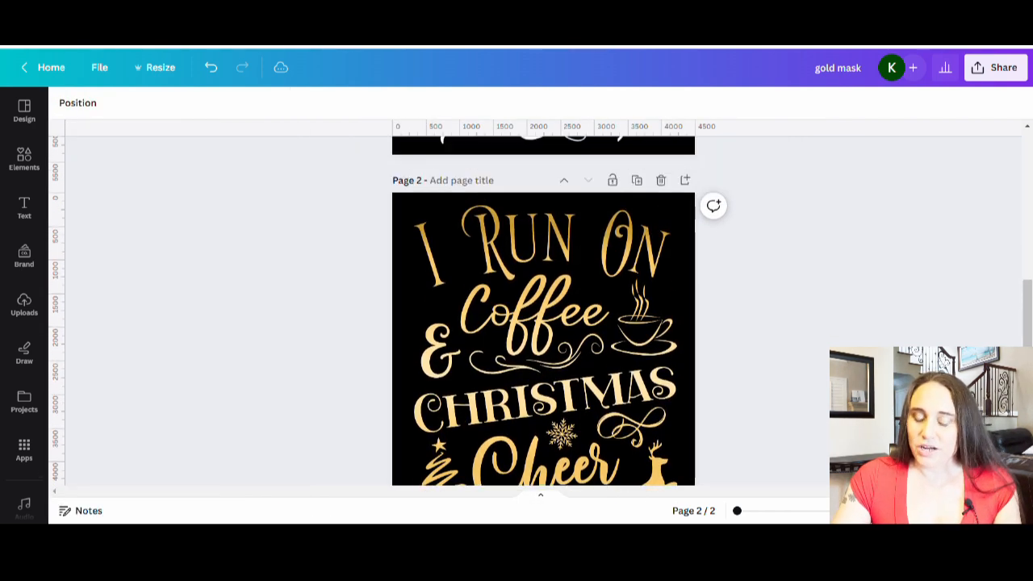
{"action": "scroll", "coordinate": [946, 314], "scroll_direction": "down", "scroll_amount": 1}
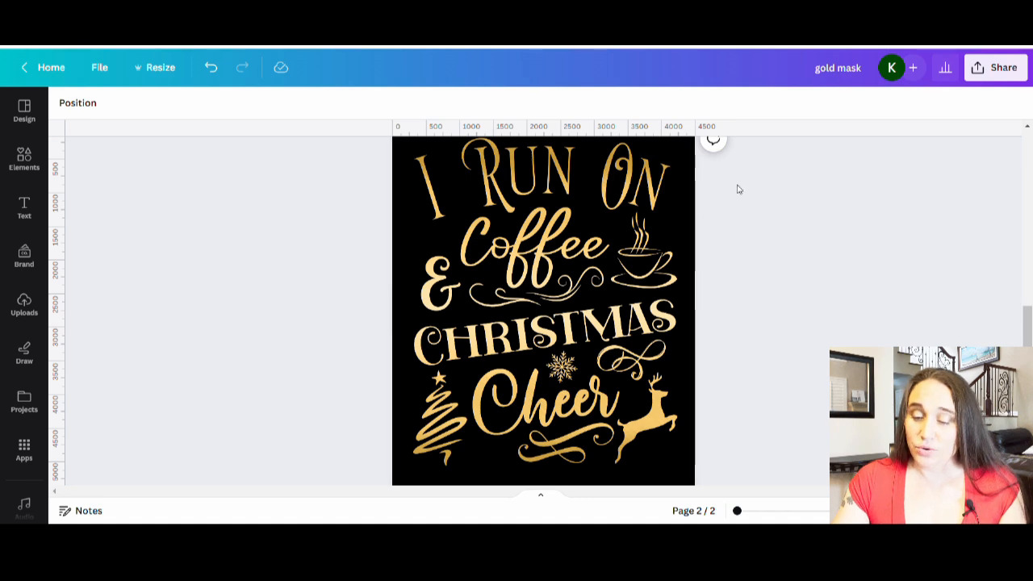
{"action": "scroll", "coordinate": [728, 205], "scroll_direction": "down", "scroll_amount": 1}
{"action": "scroll", "coordinate": [729, 205], "scroll_direction": "up", "scroll_amount": 2}
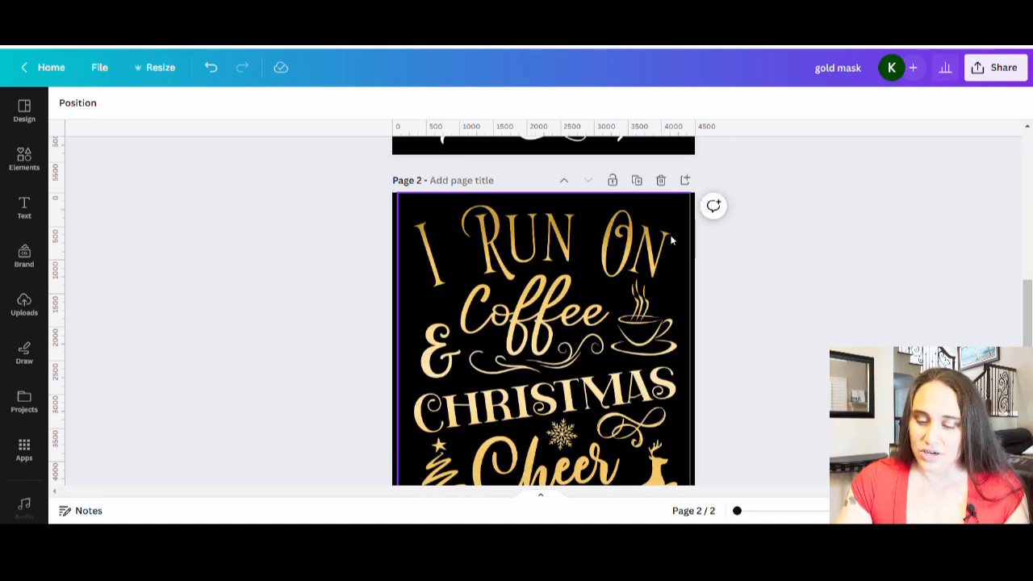
Step: Rename the design as "I run of coffee gold"
{"action": "scroll", "coordinate": [696, 208], "scroll_direction": "down", "scroll_amount": 1}
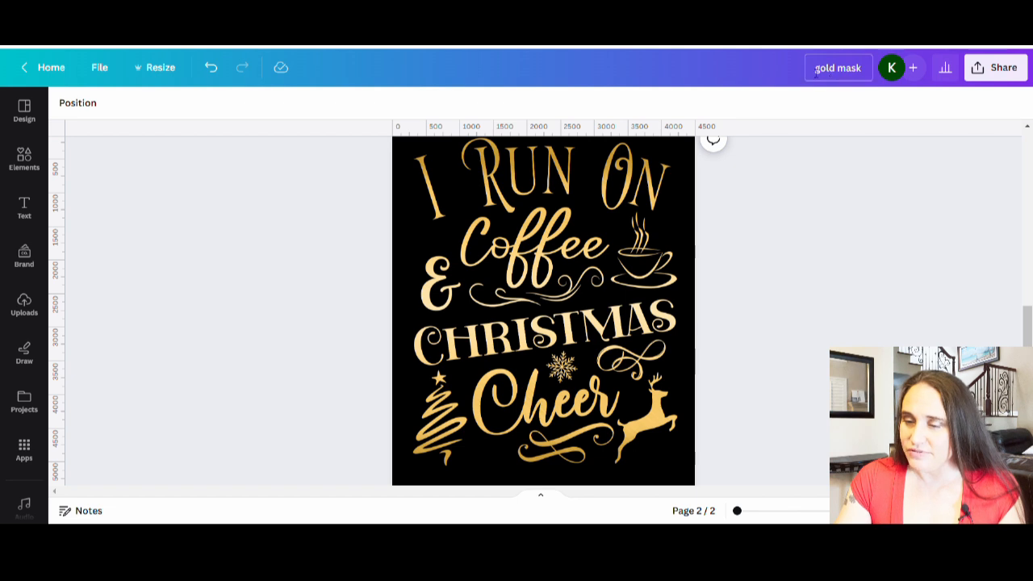
{"action": "left_click_drag", "start_coordinate": [814, 69], "coordinate": [863, 71]}
{"action": "type", "text": "I"}
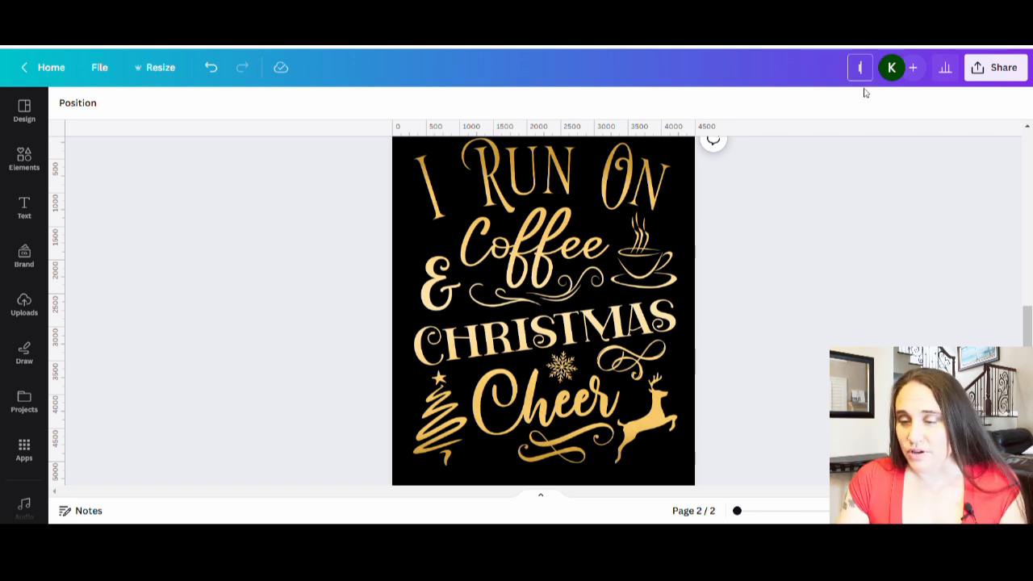
{"action": "type", "text": " run of c"}
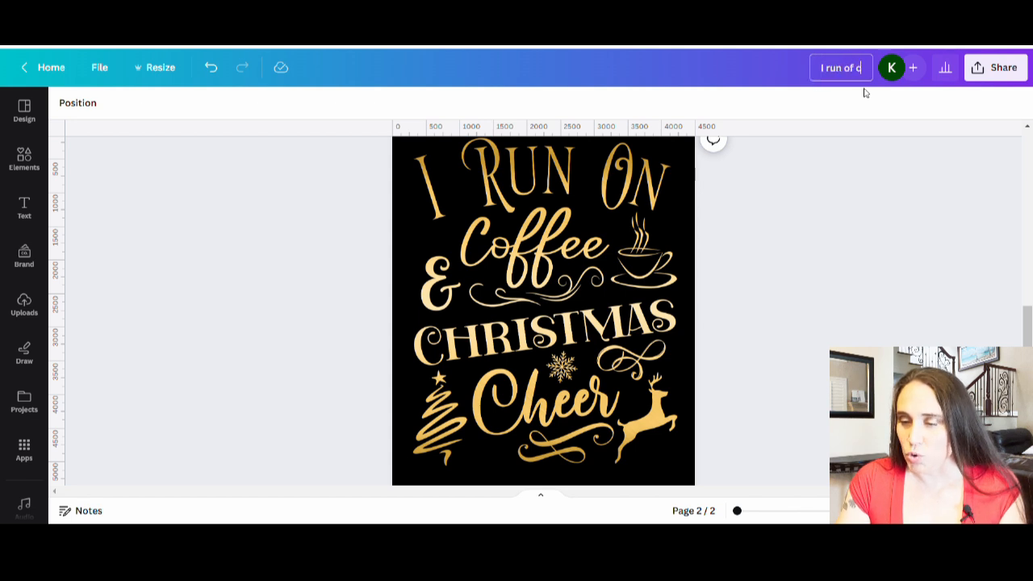
{"action": "type", "text": "offee gold"}
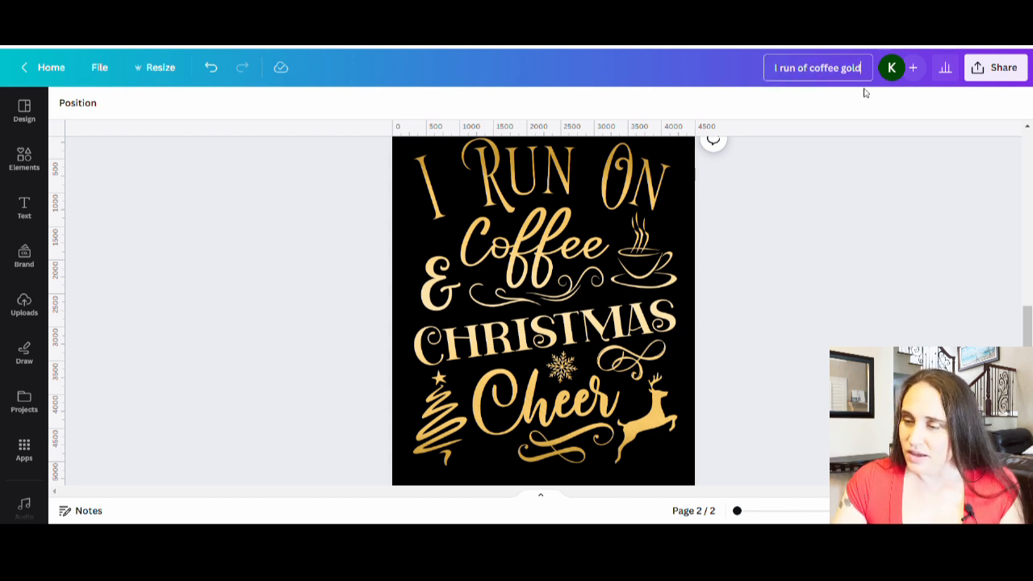
{"action": "key", "text": "Return"}
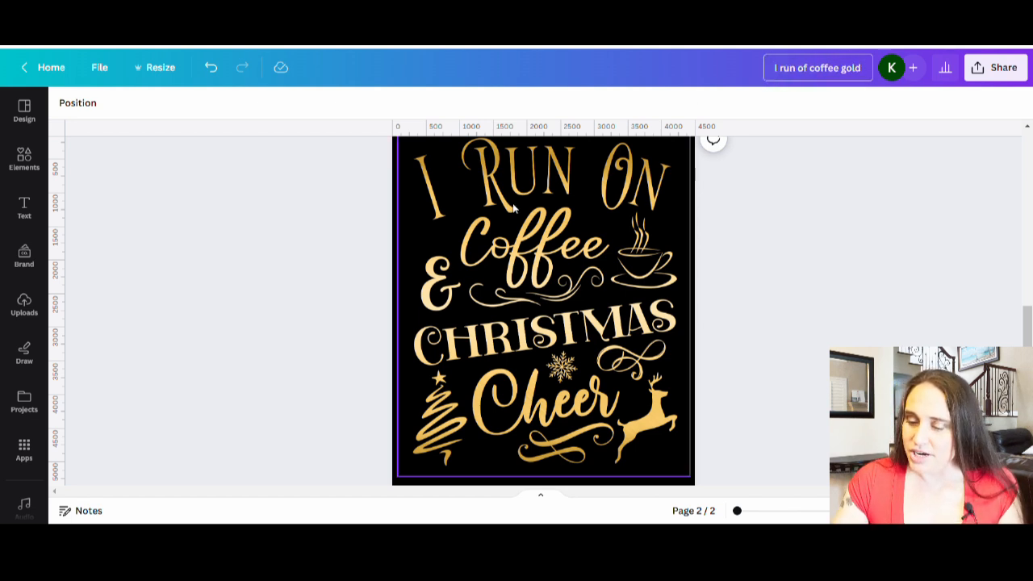
Step: Download only page 2 of the design as a PNG at size 1 with a transparent background
{"action": "left_click", "coordinate": [1001, 77]}
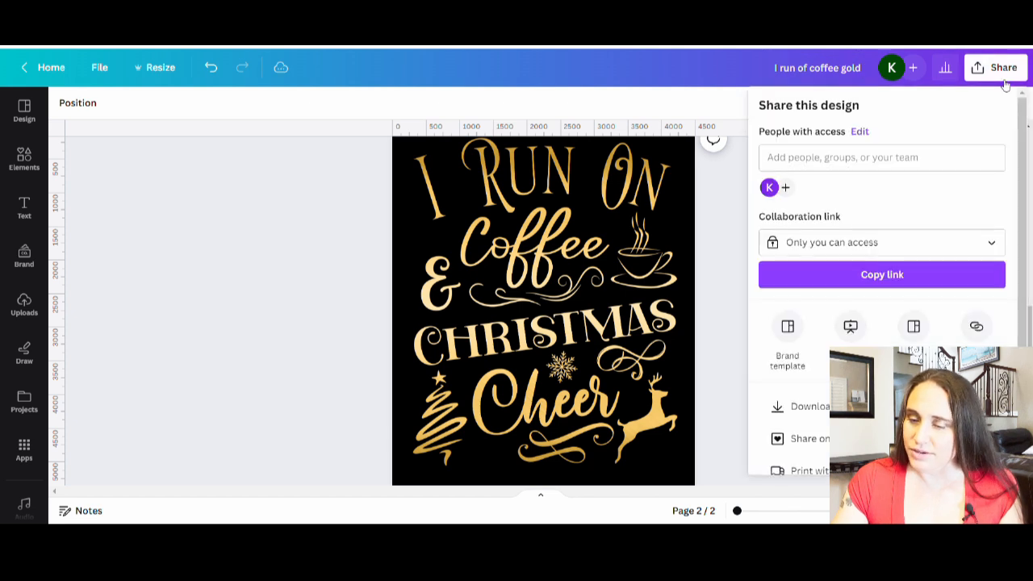
{"action": "left_click", "coordinate": [815, 411]}
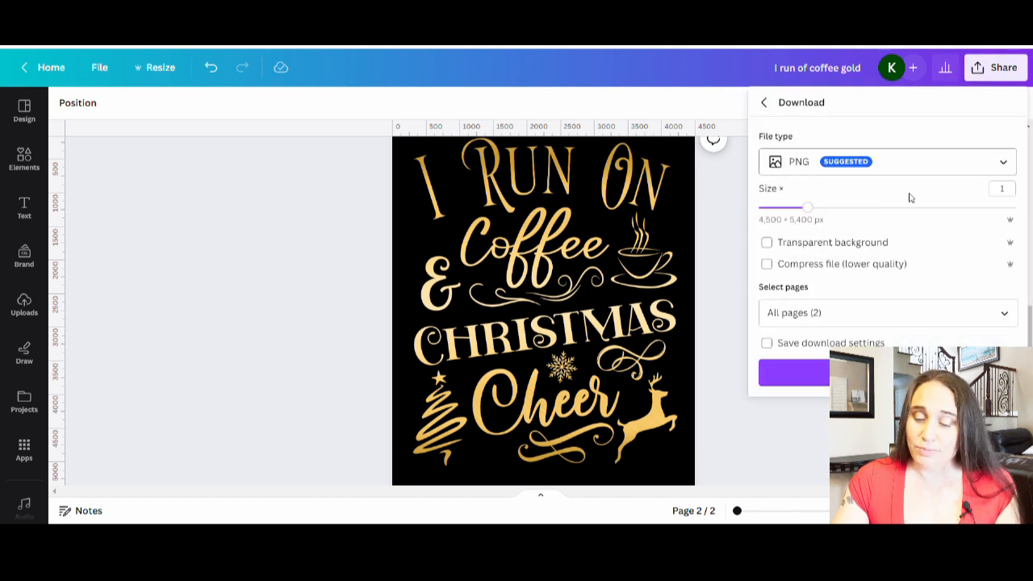
{"action": "left_click", "coordinate": [811, 243]}
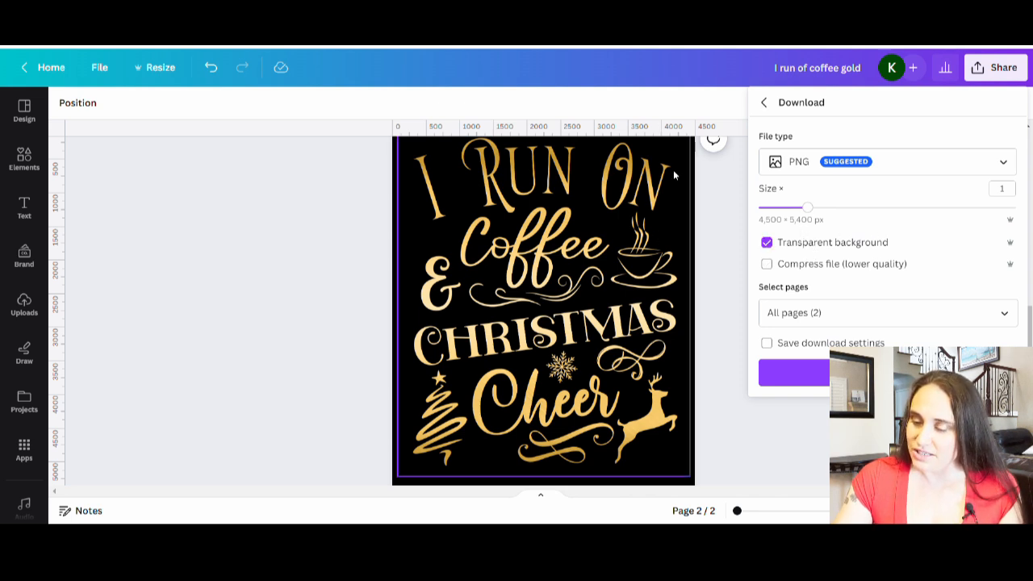
{"action": "left_click", "coordinate": [902, 314]}
{"action": "left_click", "coordinate": [1004, 390]}
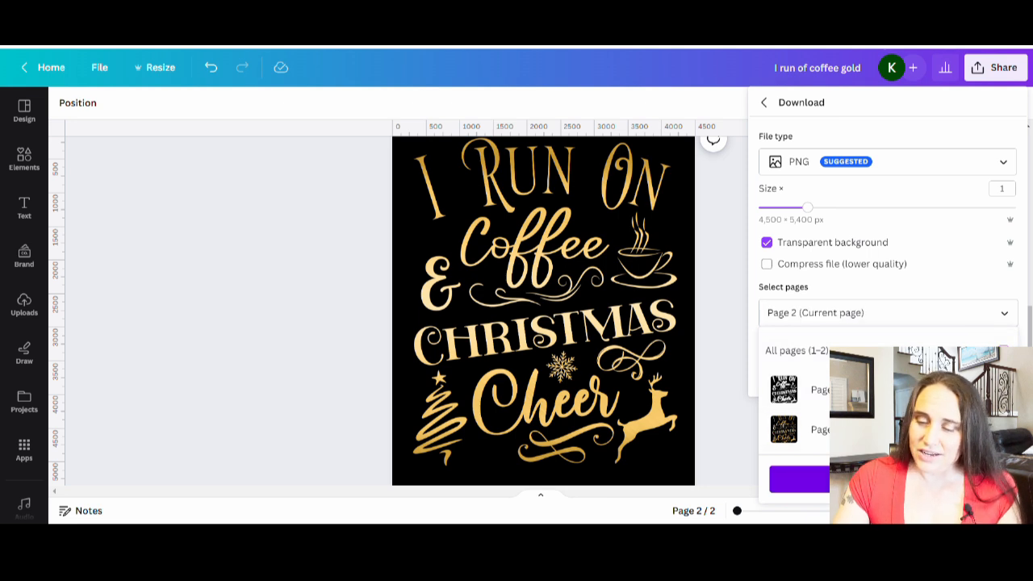
{"action": "left_click", "coordinate": [889, 480]}
{"action": "left_click", "coordinate": [888, 372]}
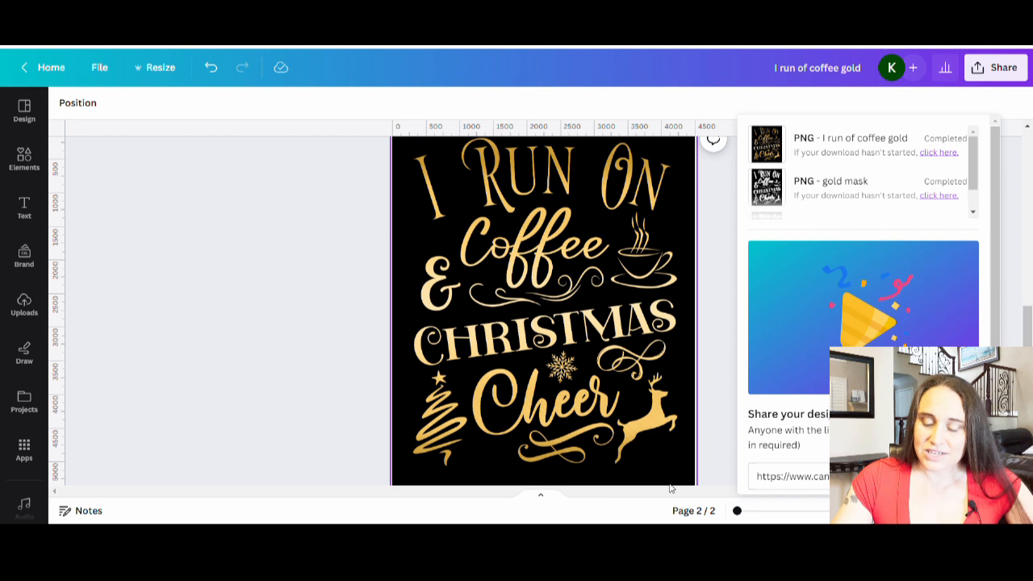
{"action": "left_click", "coordinate": [270, 275]}
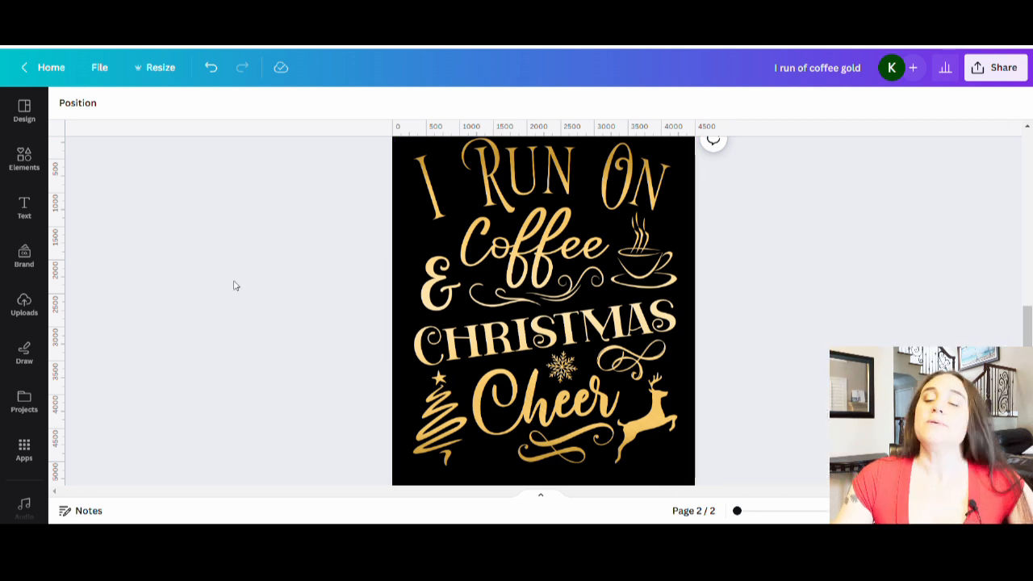